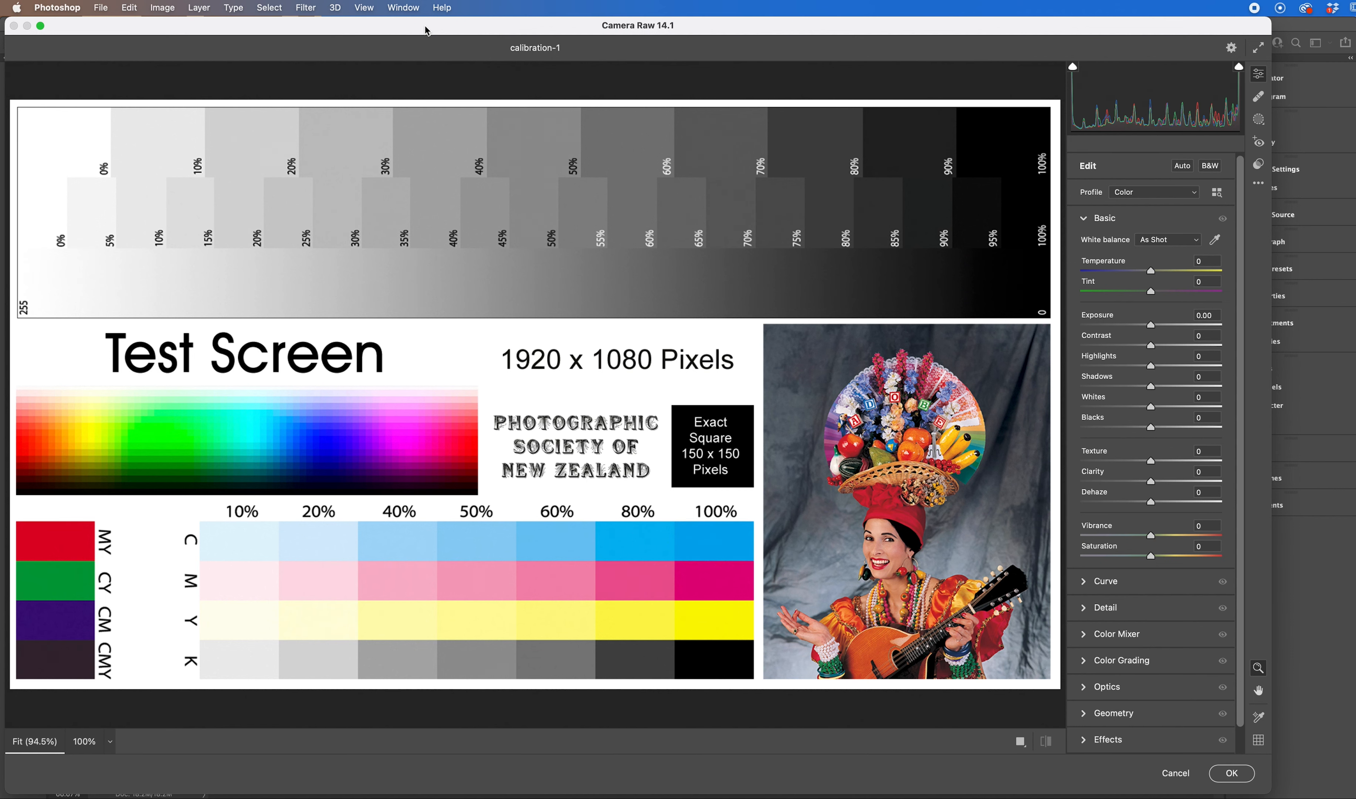
# Step: Examine the calibration test chart preview at different magnifications, panning around it with the Zoom and Hand tools
pyautogui.press('super+minus')
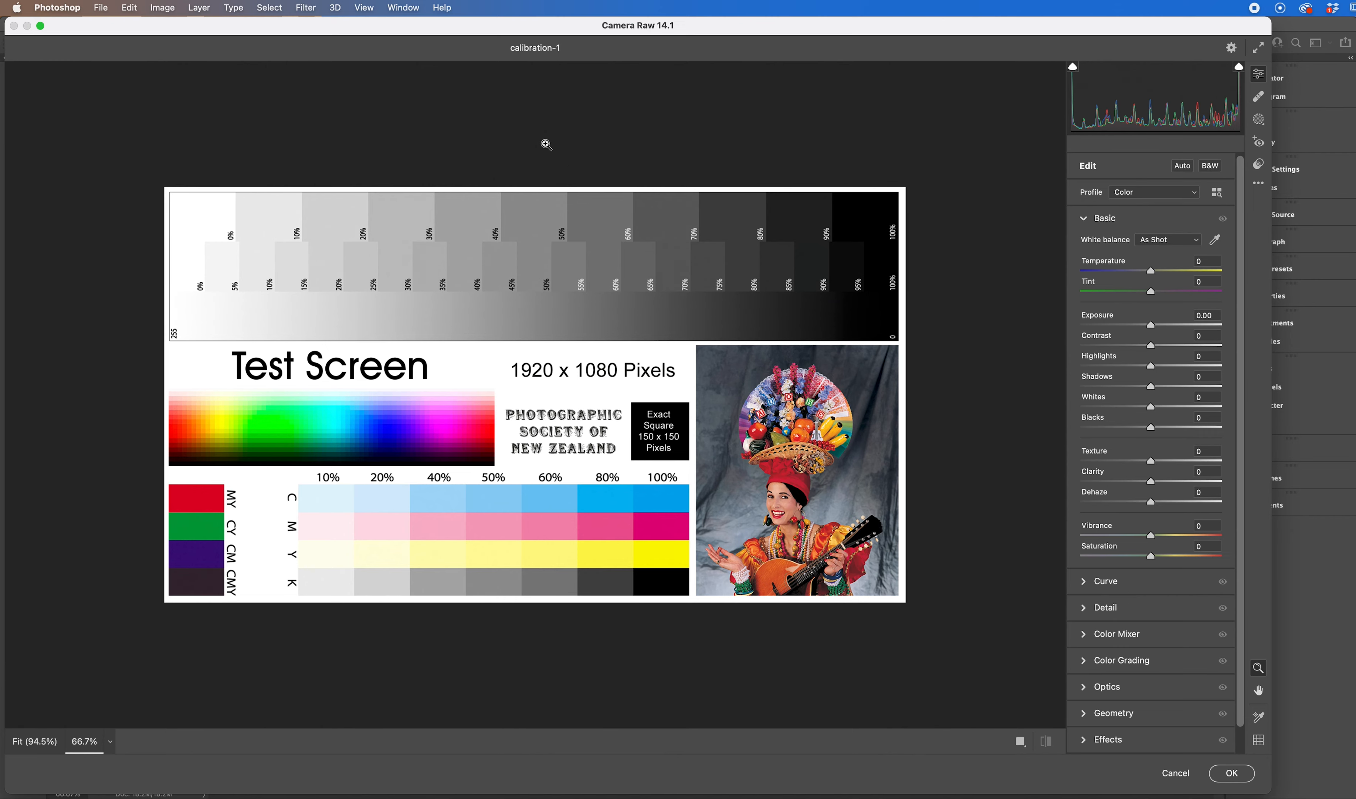
pyautogui.moveTo(546, 144)
pyautogui.mouseDown()
pyautogui.moveTo(559, 175)
pyautogui.moveTo(553, 150)
pyautogui.mouseUp()
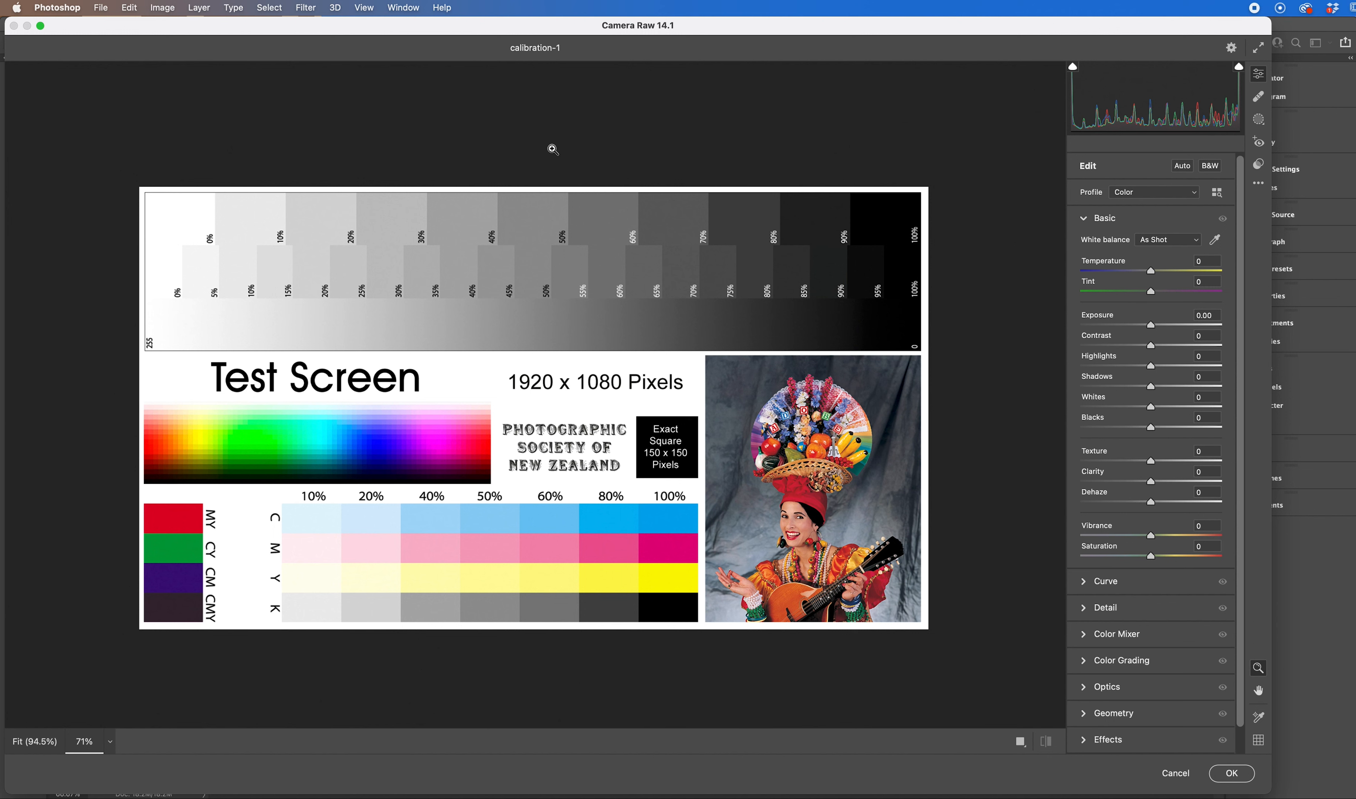
pyautogui.press('h')
pyautogui.moveTo(552, 148)
pyautogui.mouseDown()
pyautogui.moveTo(600, 221)
pyautogui.moveTo(638, 106)
pyautogui.moveTo(465, 117)
pyautogui.moveTo(594, 176)
pyautogui.moveTo(536, 124)
pyautogui.moveTo(561, 149)
pyautogui.mouseUp()
pyautogui.press('z')
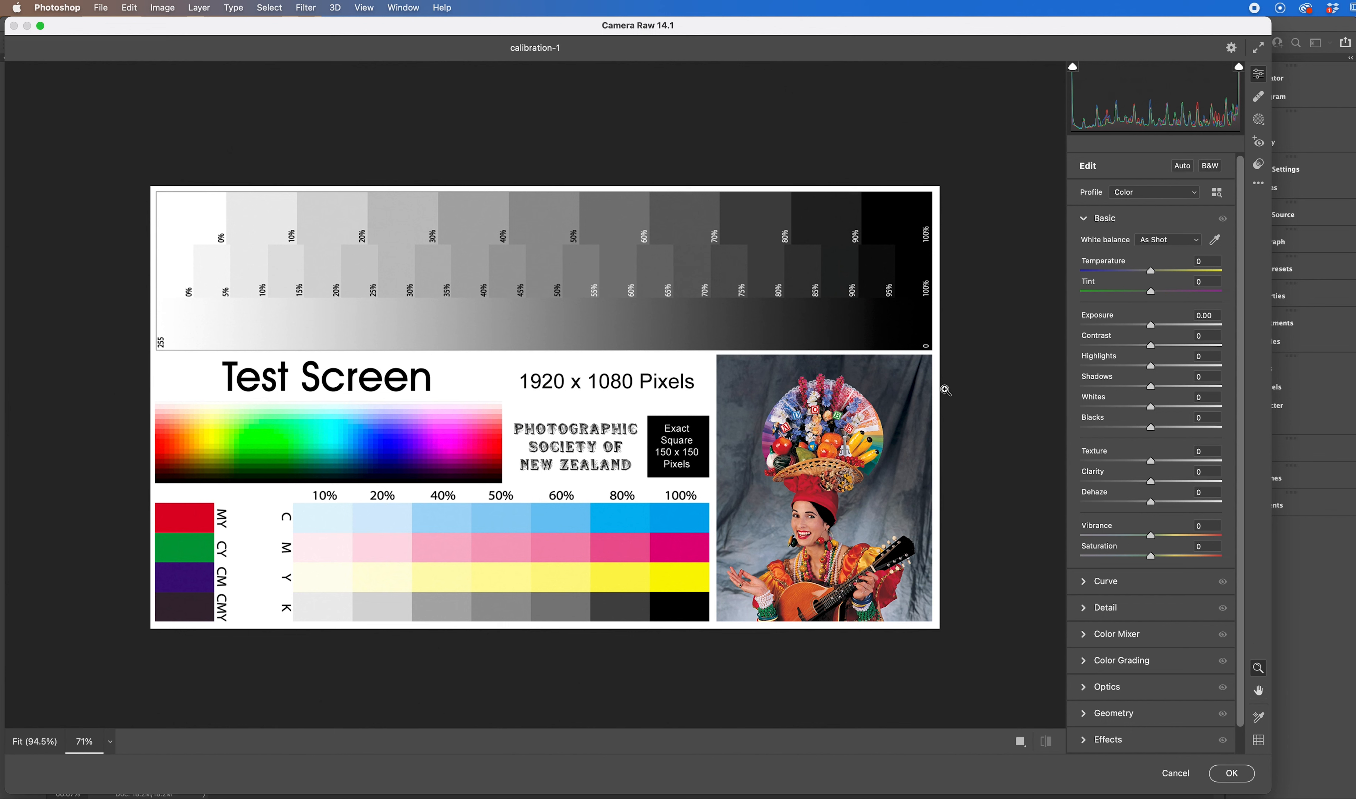
pyautogui.press('space')
pyautogui.press('space')
pyautogui.press('space')
pyautogui.press('space')
pyautogui.moveTo(963, 383); pyautogui.dragTo(916, 353)
pyautogui.click(1258, 662)
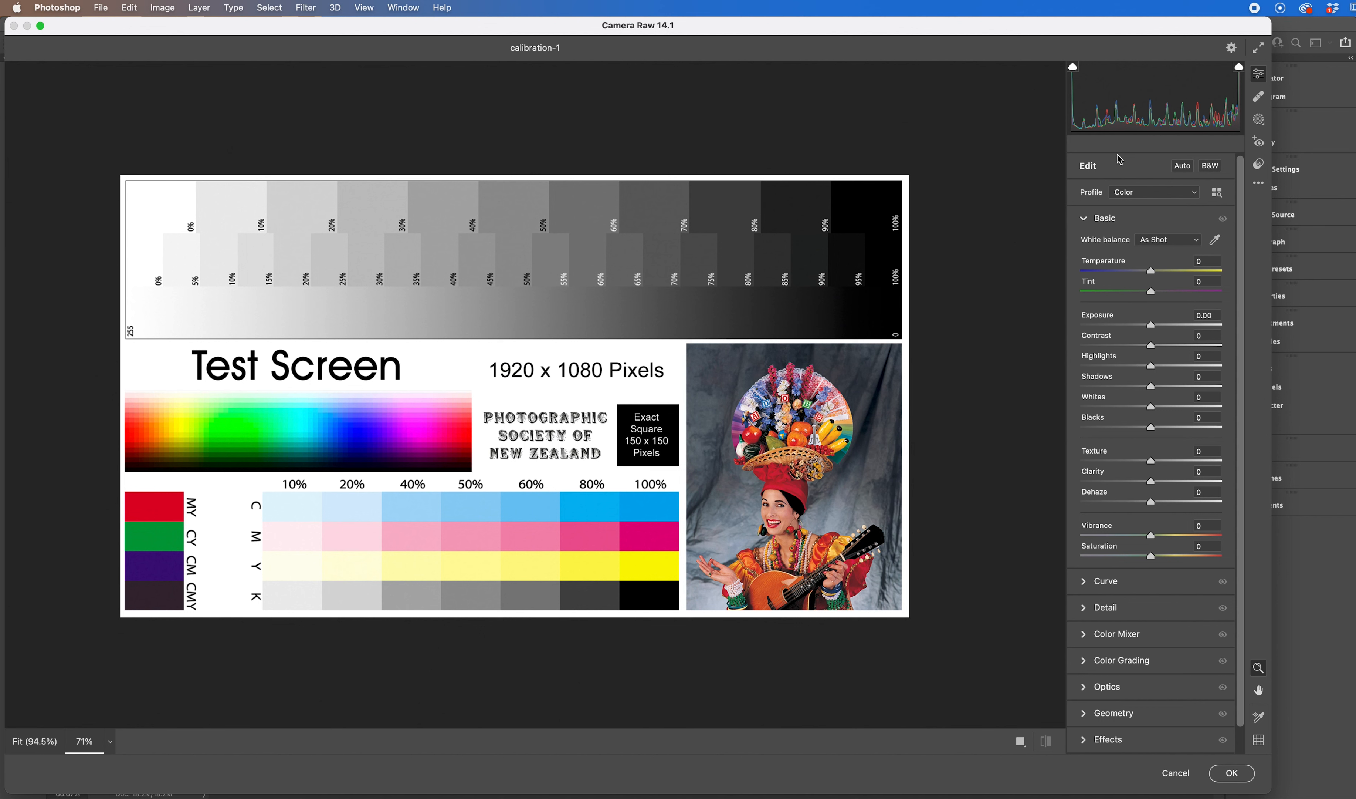
# Step: Inspect shadow and highlight clipping across the test chart using the clipping warnings, and switch both warnings off again
pyautogui.click(1073, 68)
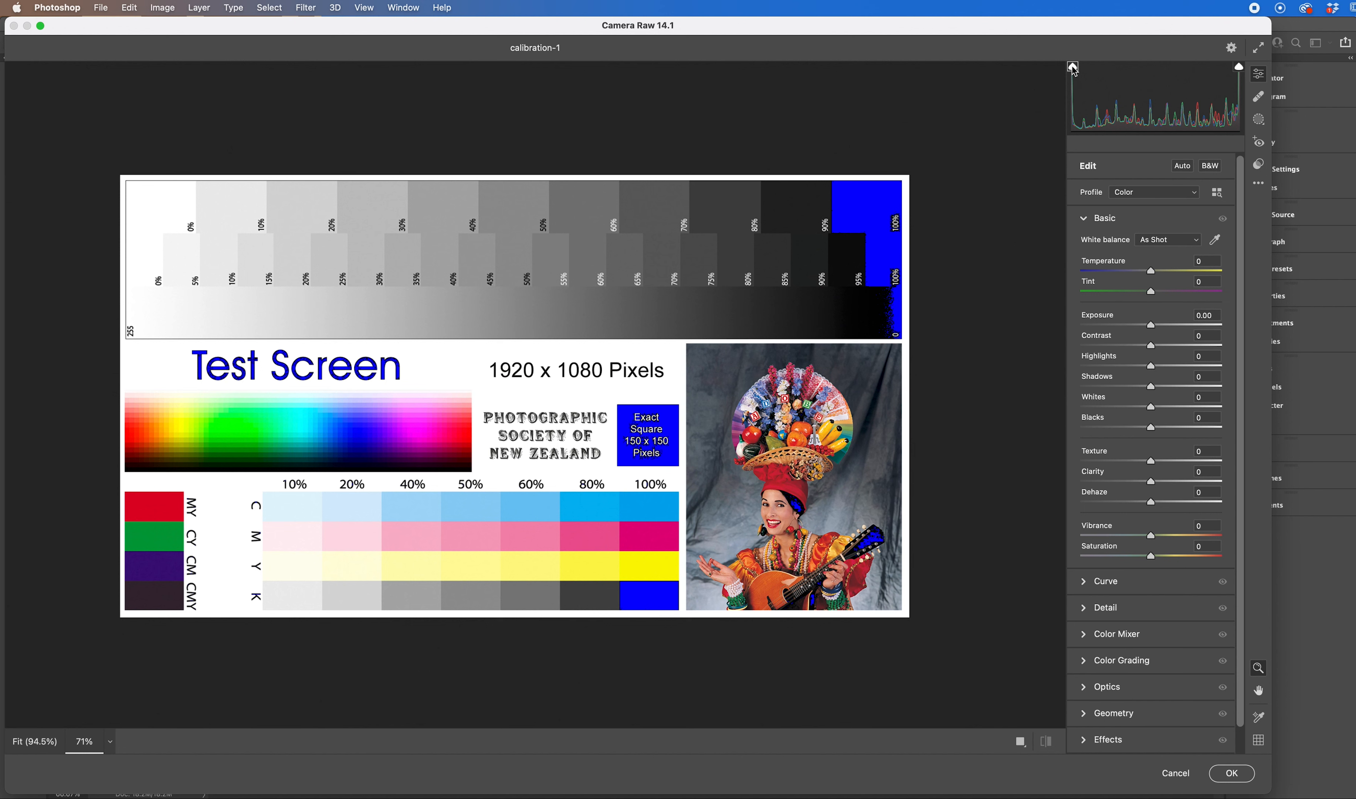
pyautogui.click(1073, 68)
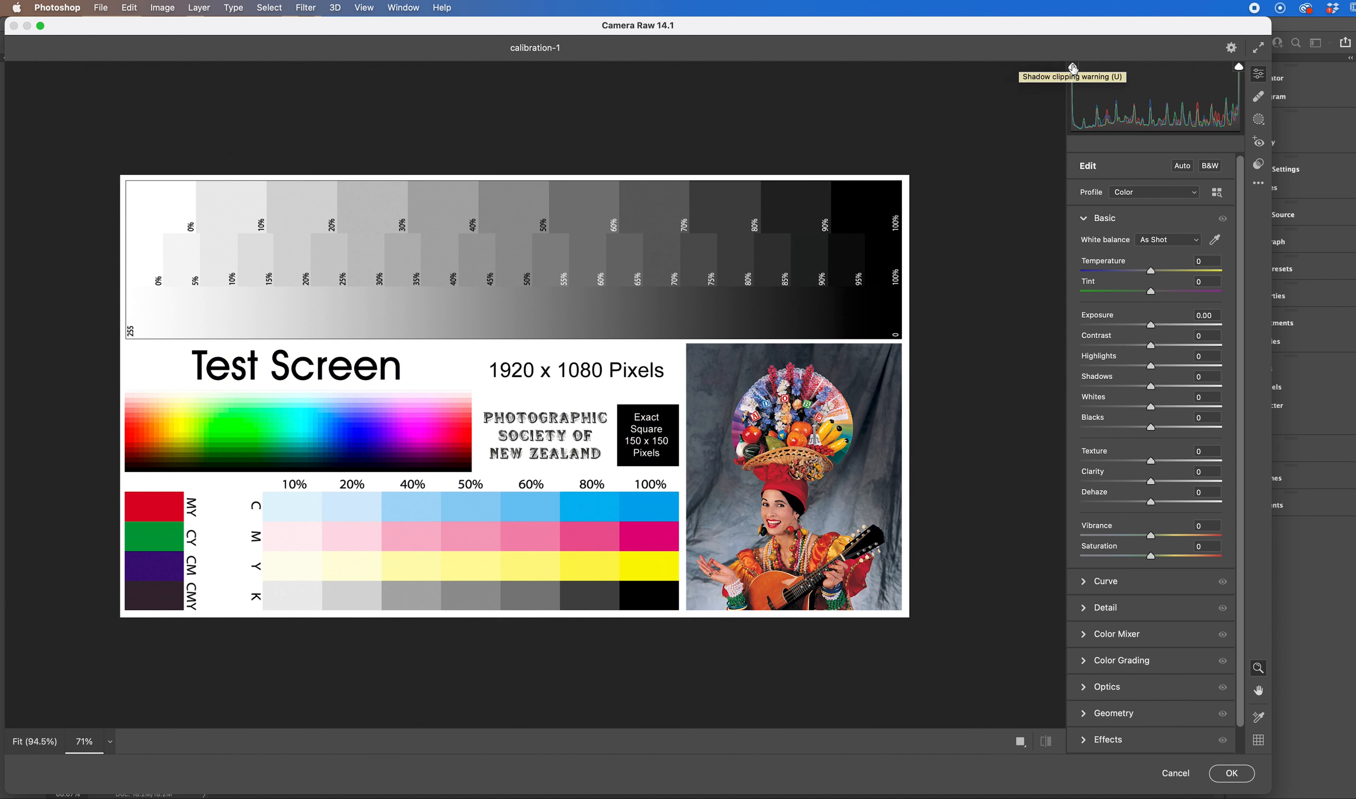
pyautogui.click(1073, 68)
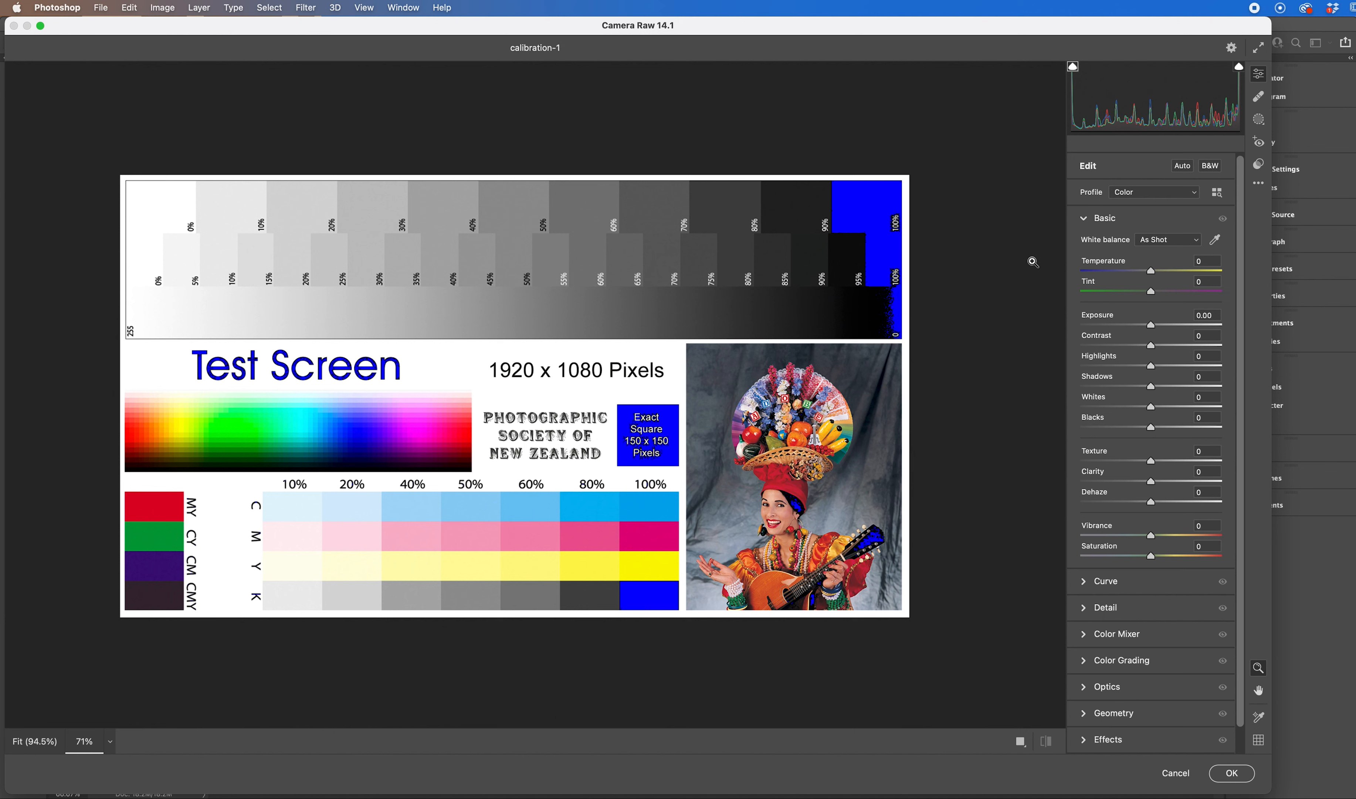
pyautogui.click(1240, 68)
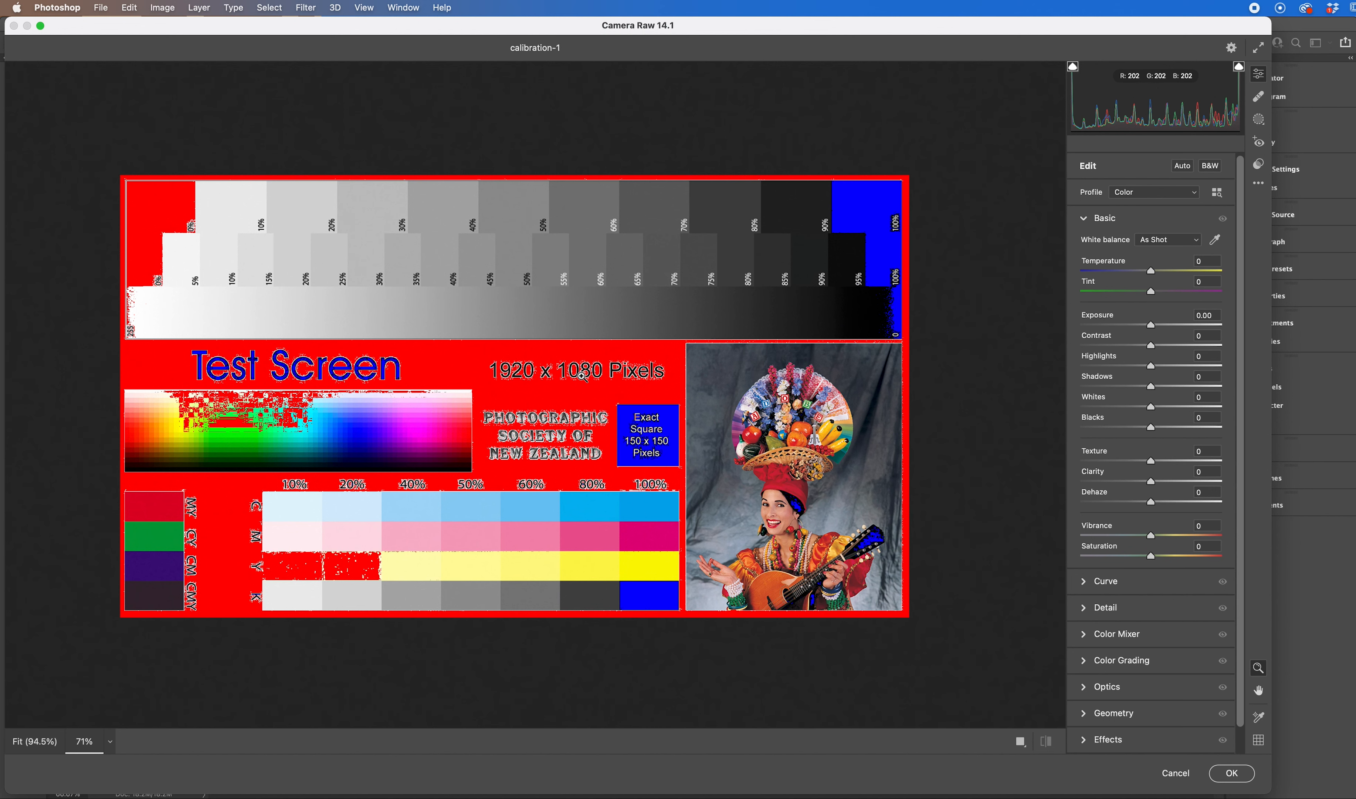
pyautogui.moveTo(902, 278); pyautogui.dragTo(741, 323)
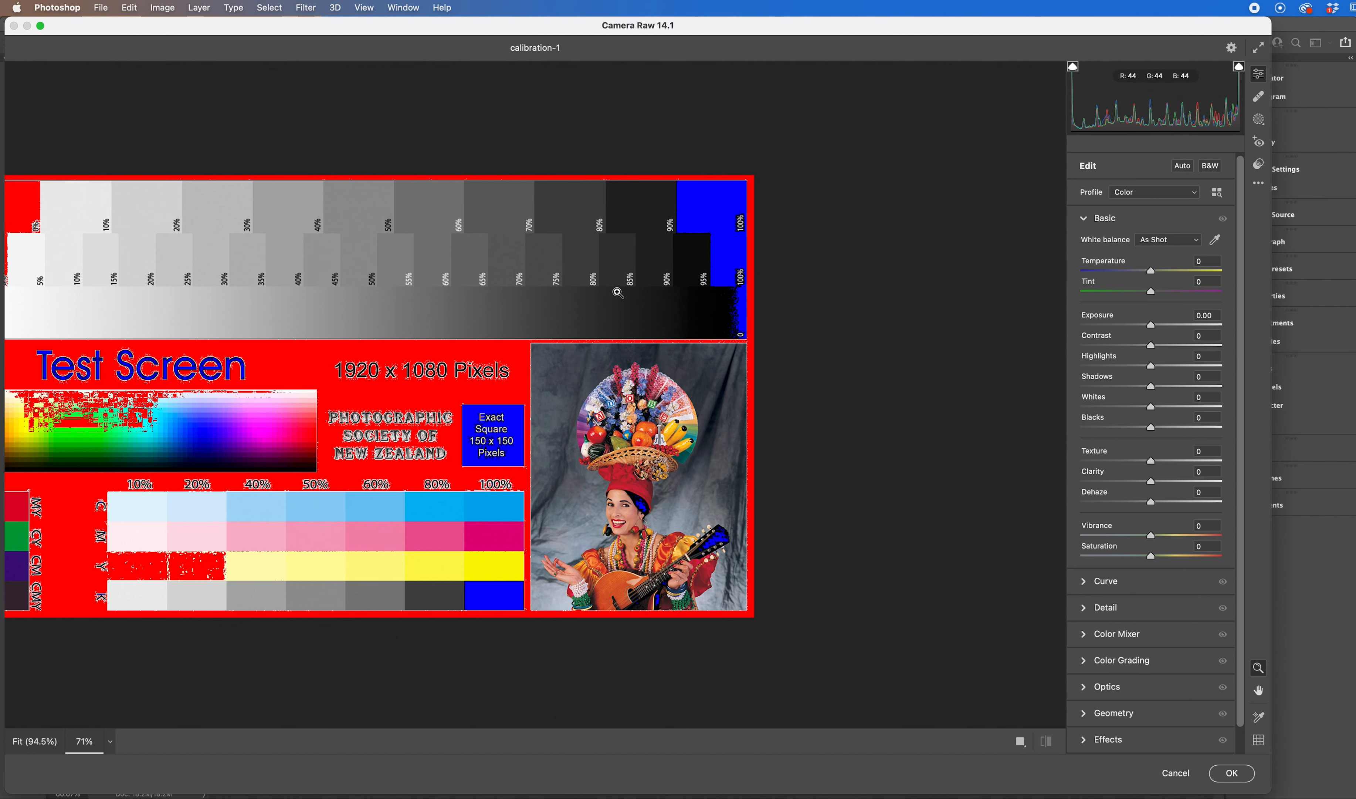
pyautogui.moveTo(618, 293); pyautogui.dragTo(808, 291)
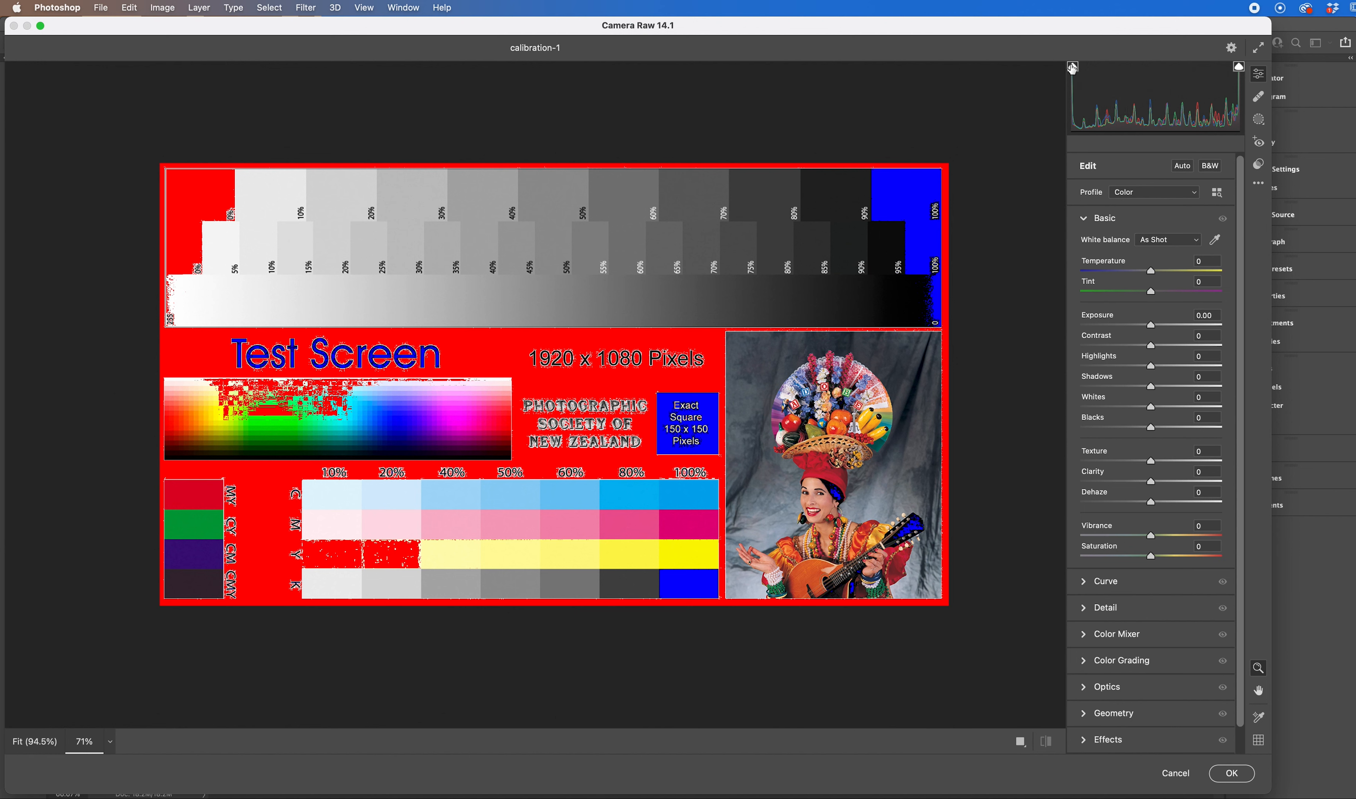
pyautogui.press('o')
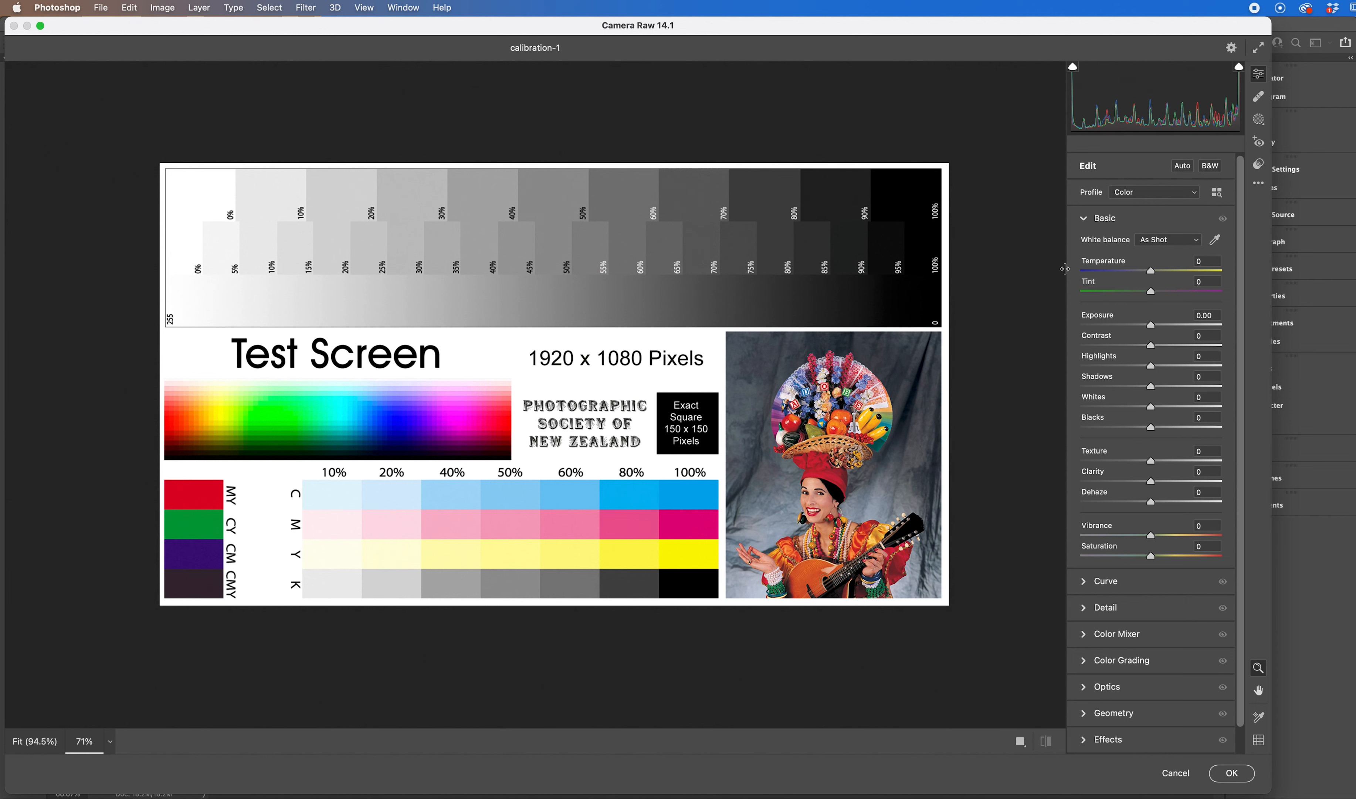
# Step: Collapse the Basic settings, try the black-and-white treatment on the test chart, and return it to color
pyautogui.click(1086, 221)
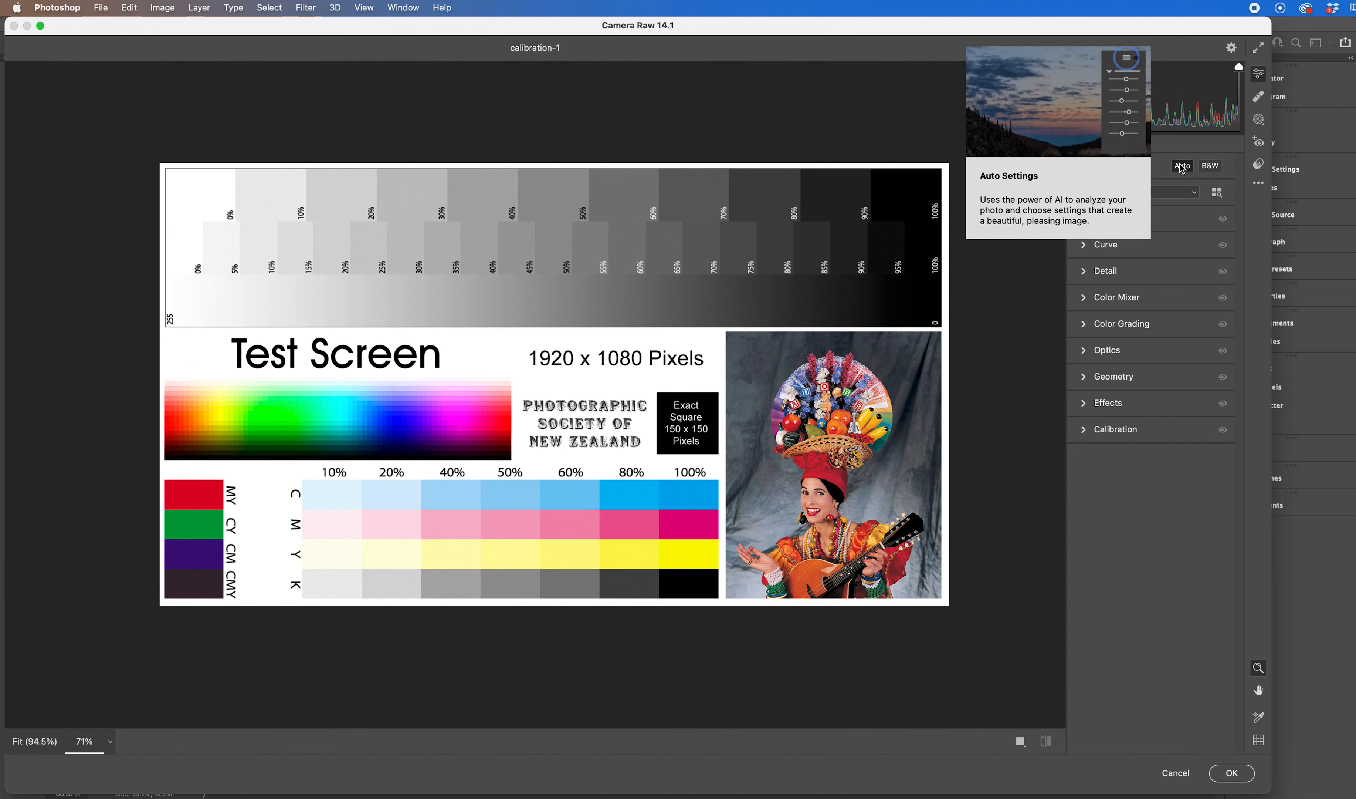
pyautogui.click(1214, 169)
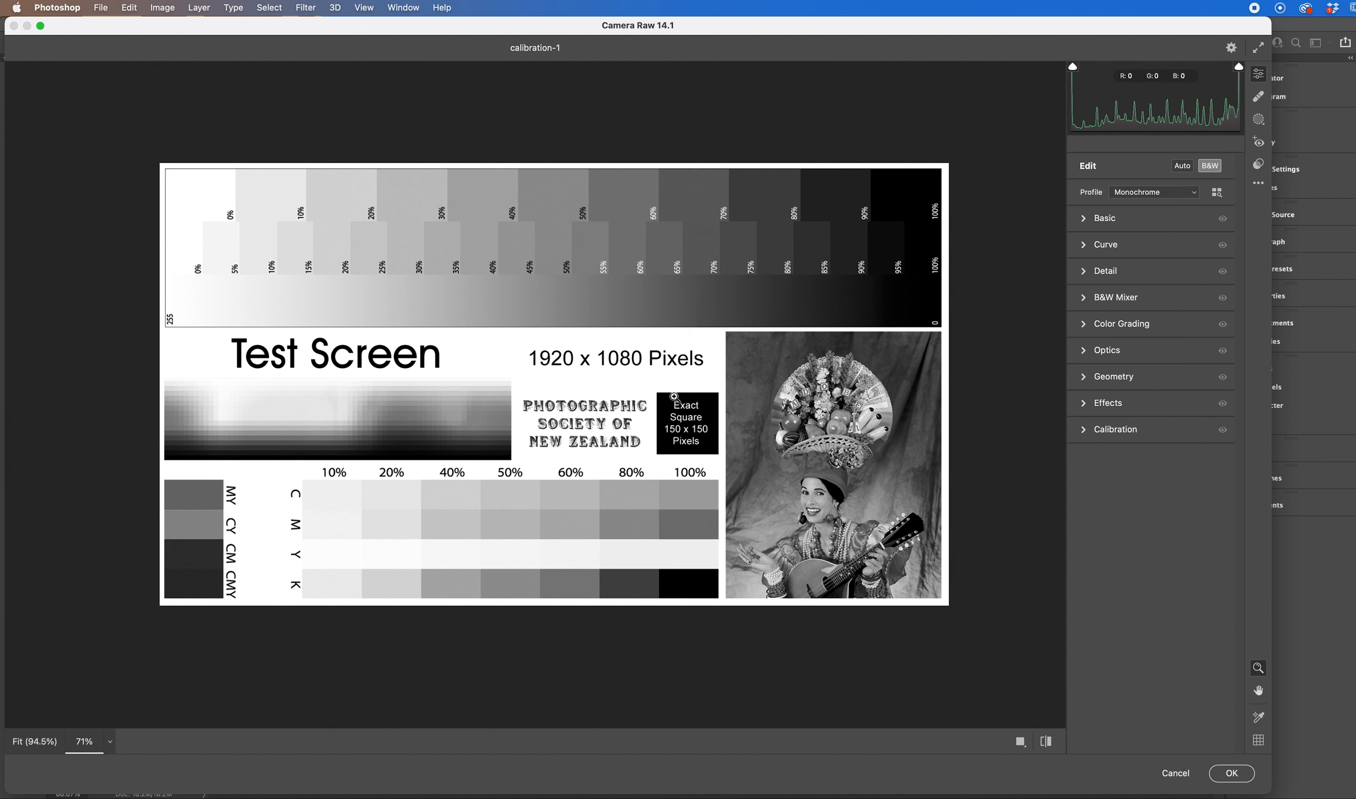
pyautogui.press('v')
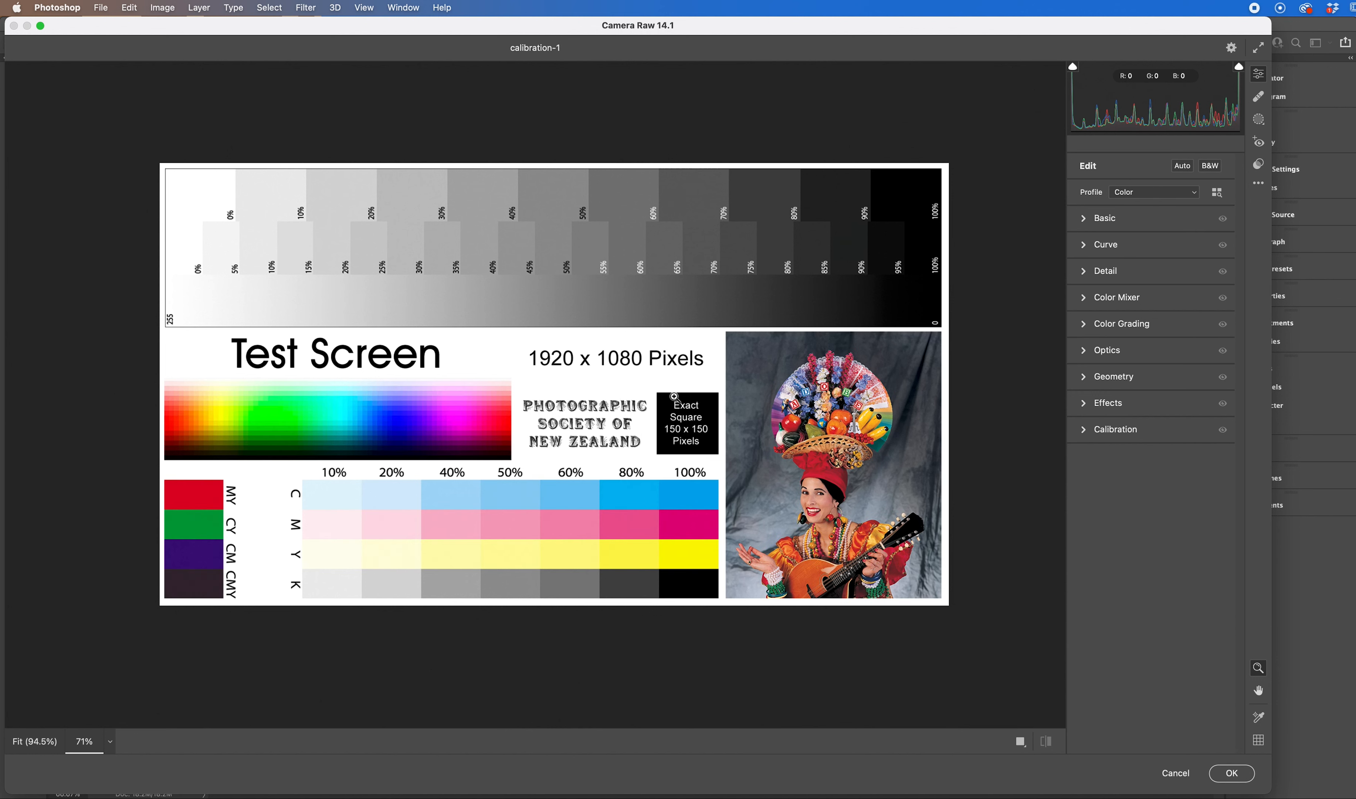
# Step: Try the Monochrome profile on the test chart, switch back to the Color profile, and expand the Basic settings
pyautogui.click(1196, 194)
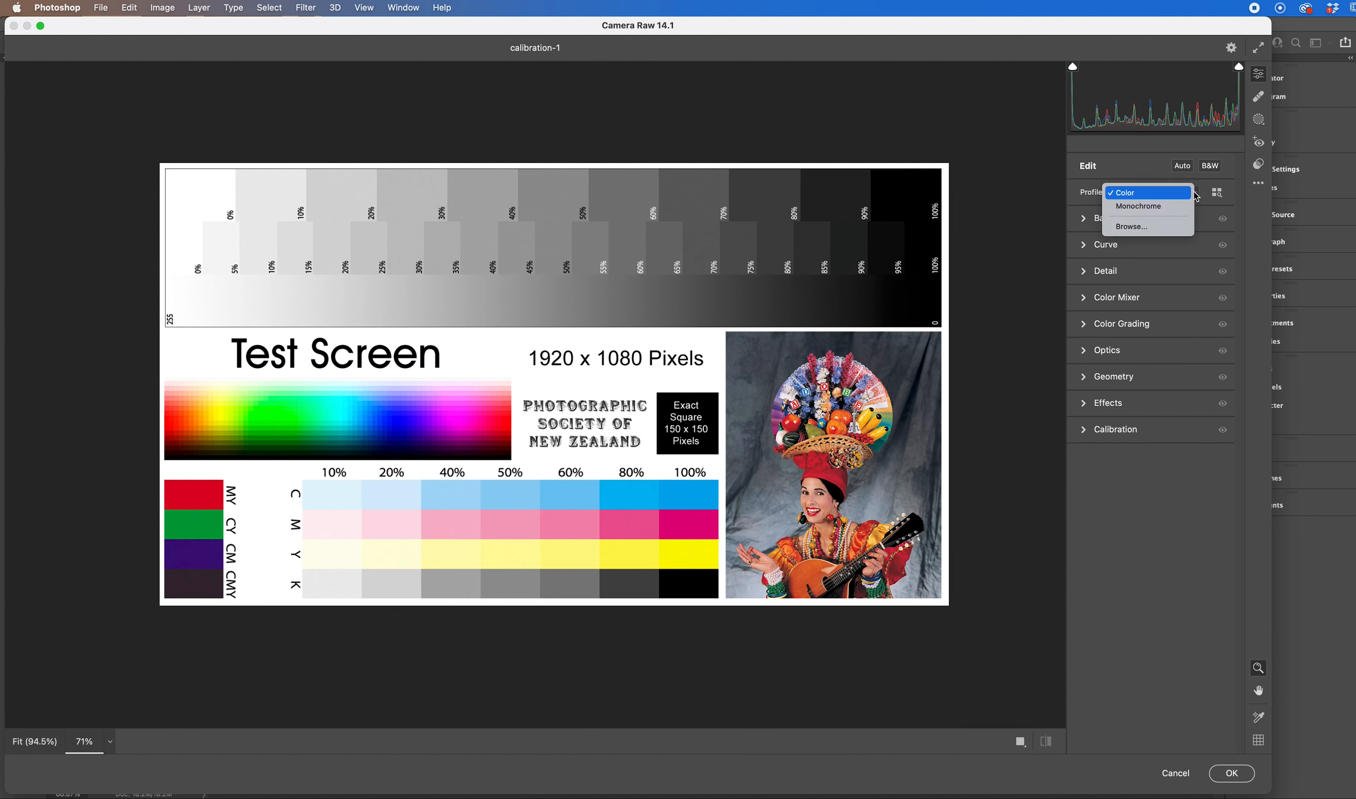
pyautogui.click(1163, 207)
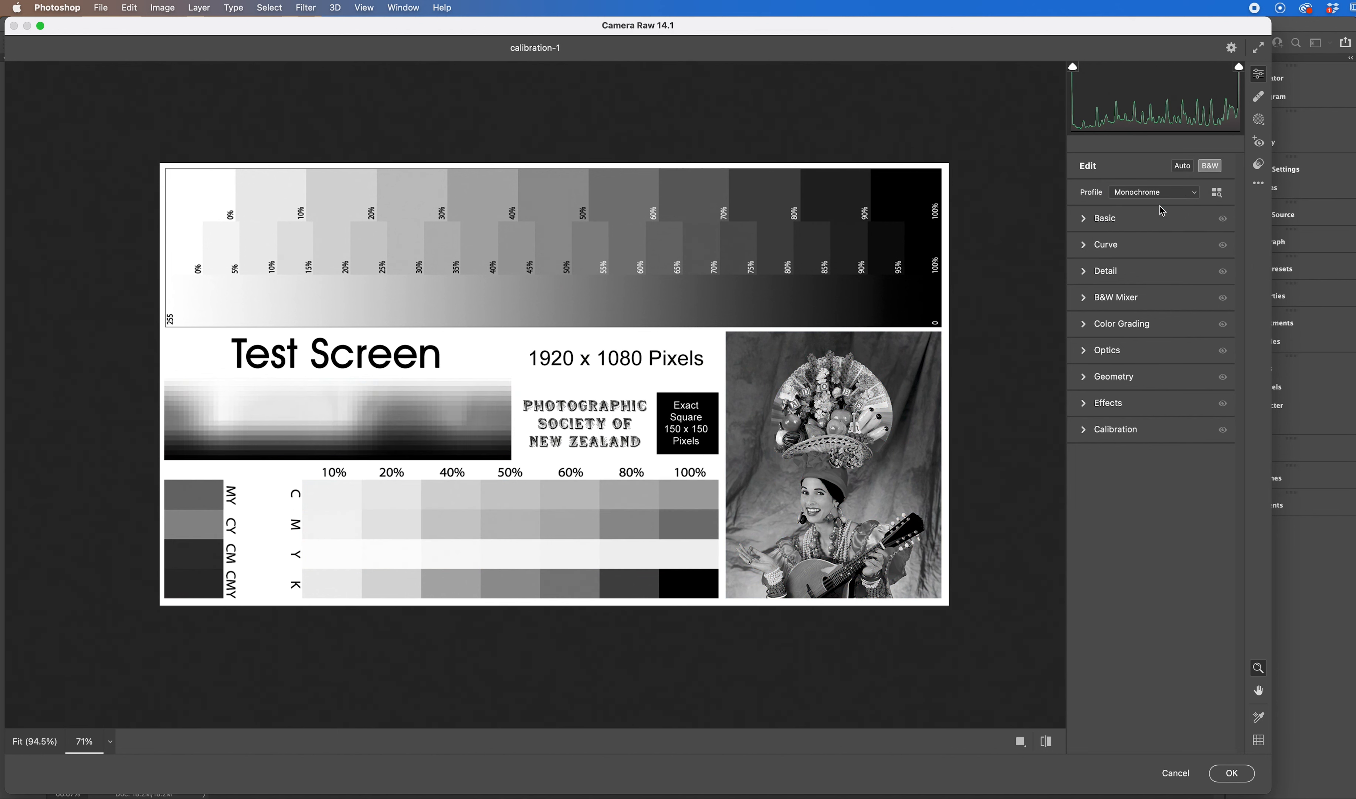
pyautogui.click(1197, 193)
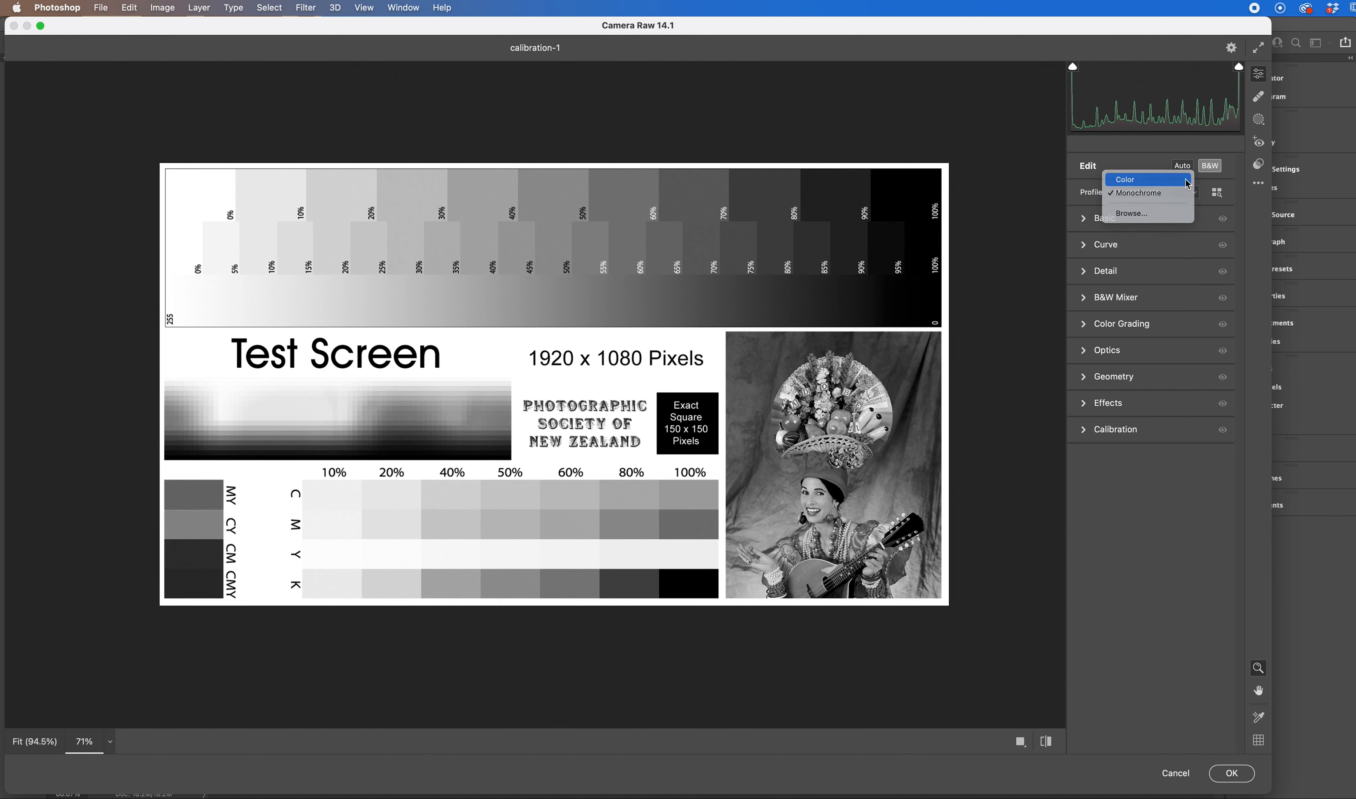
pyautogui.click(1188, 181)
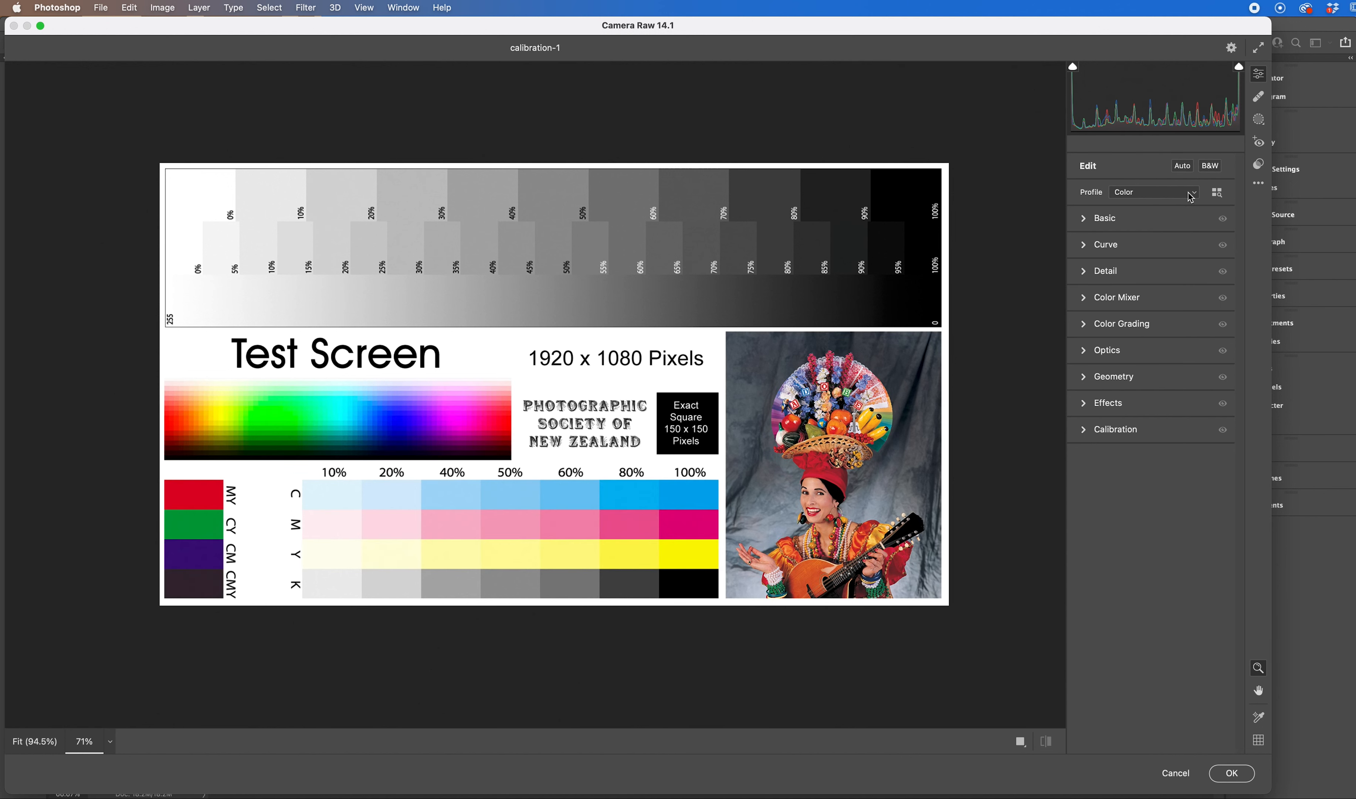
pyautogui.click(1085, 219)
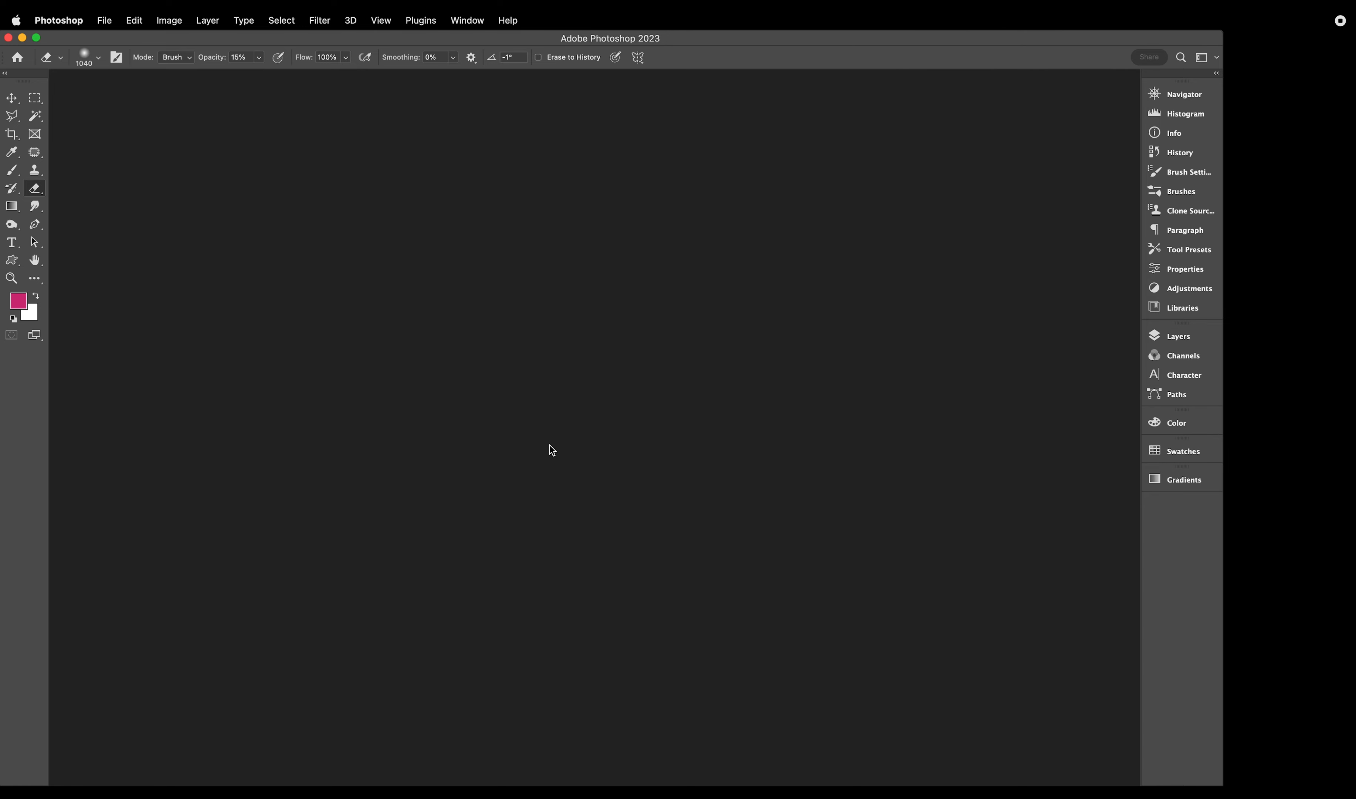
# Step: Open the raw file Brighton Storm.CRW from the Task – Resizing folder and enlarge the Camera Raw window
pyautogui.click(104, 20)
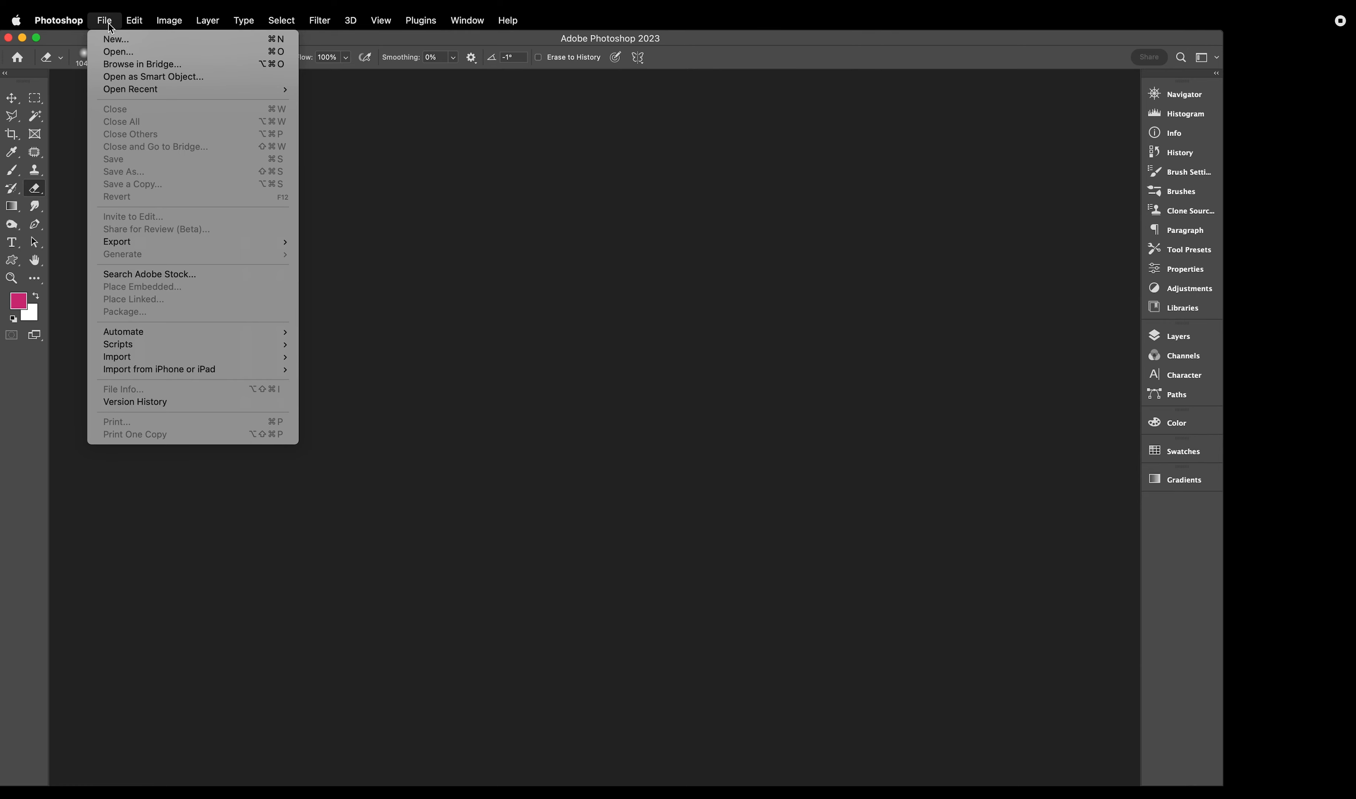
pyautogui.click(123, 82)
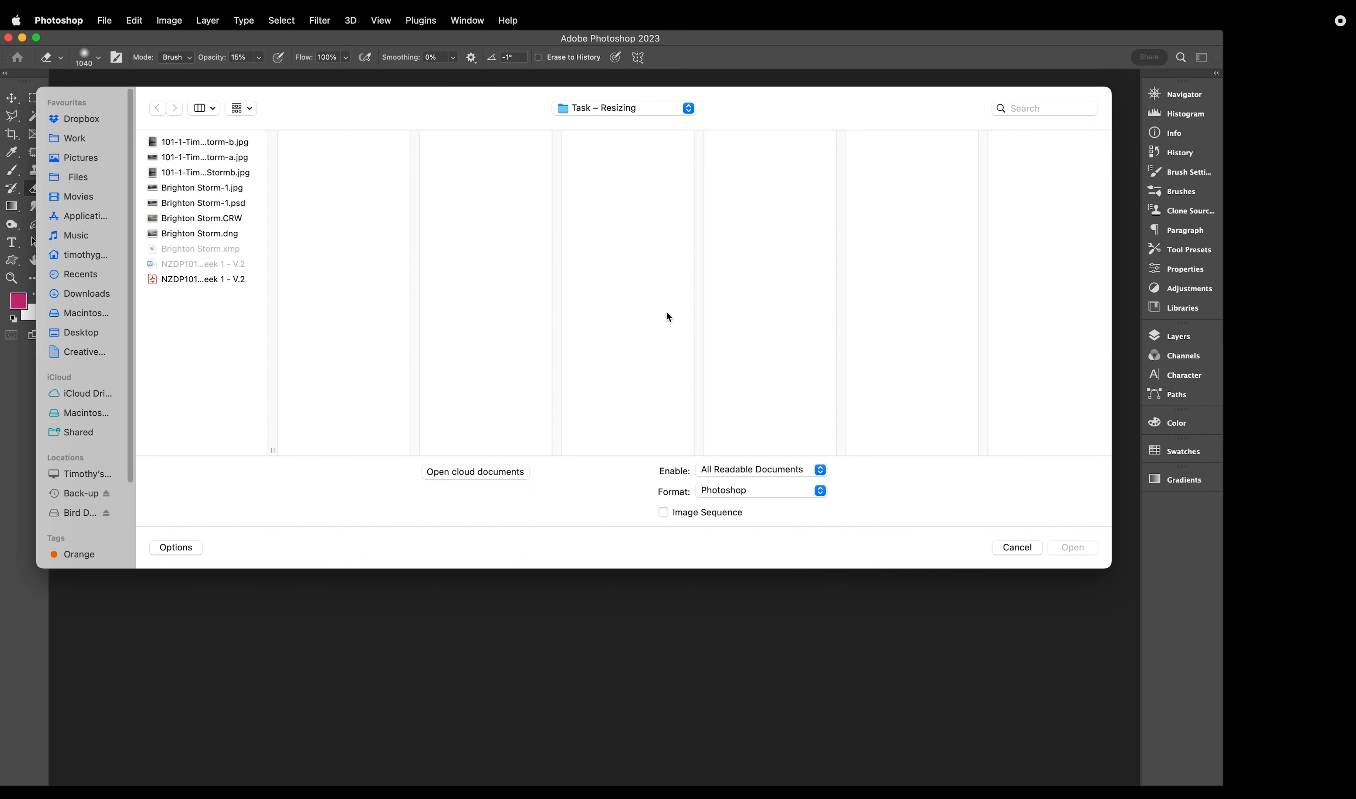
pyautogui.click(232, 221)
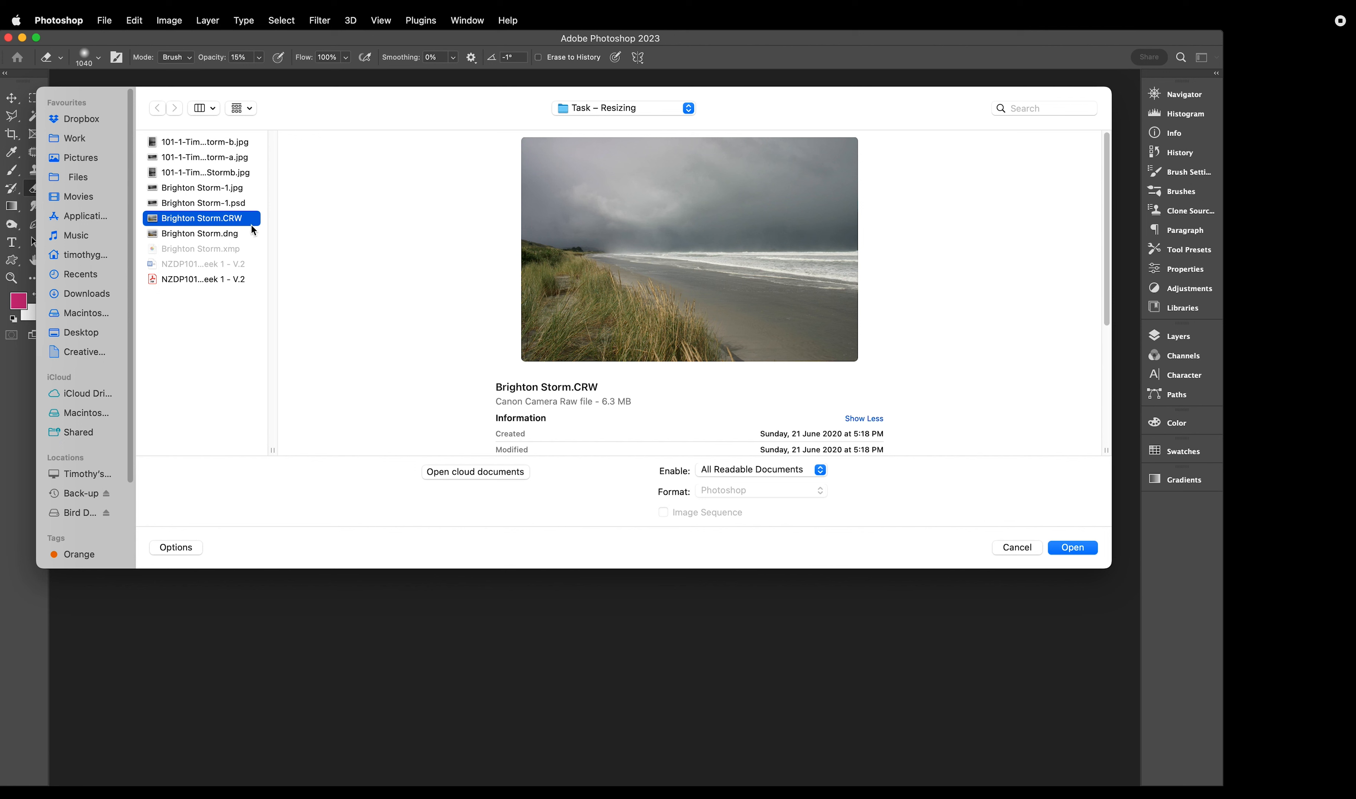
pyautogui.click(1069, 547)
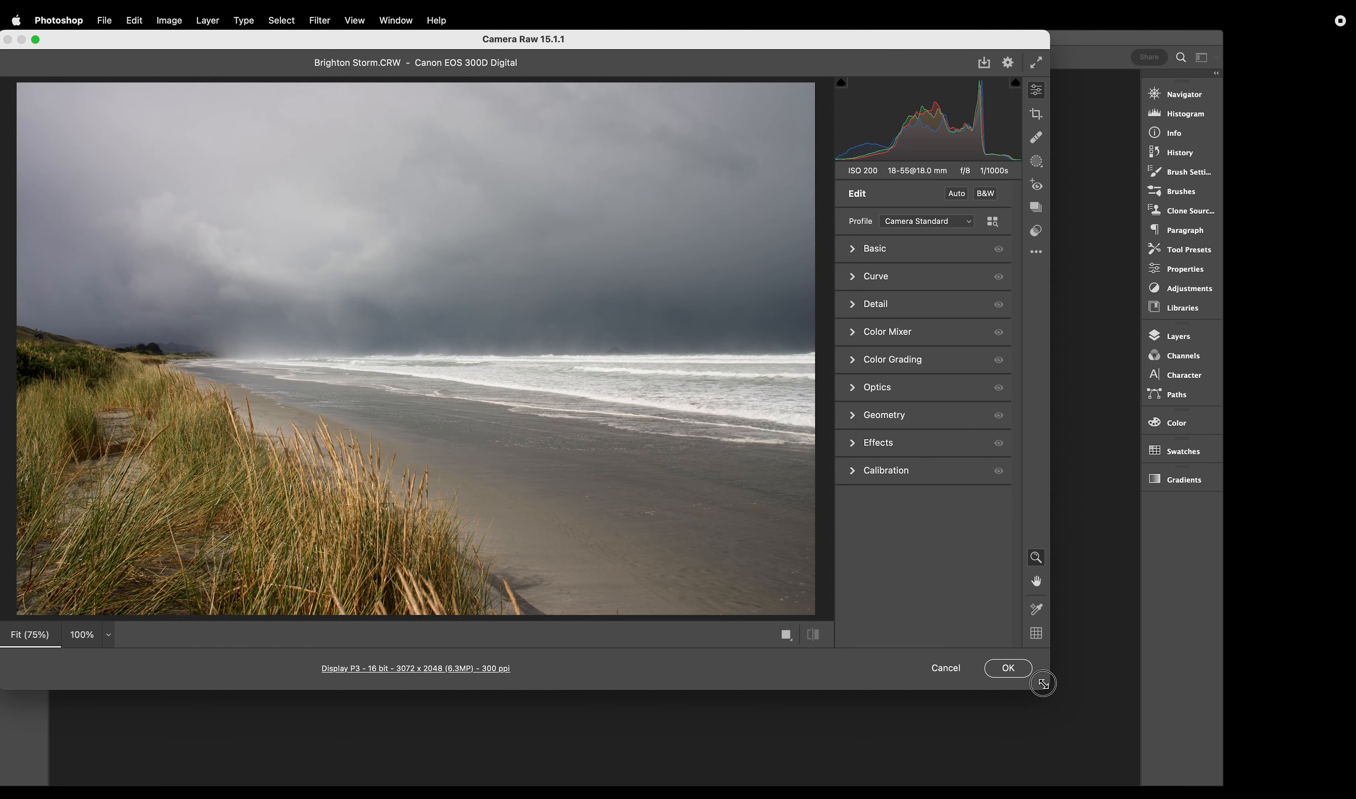
pyautogui.moveTo(1043, 685); pyautogui.dragTo(1218, 773)
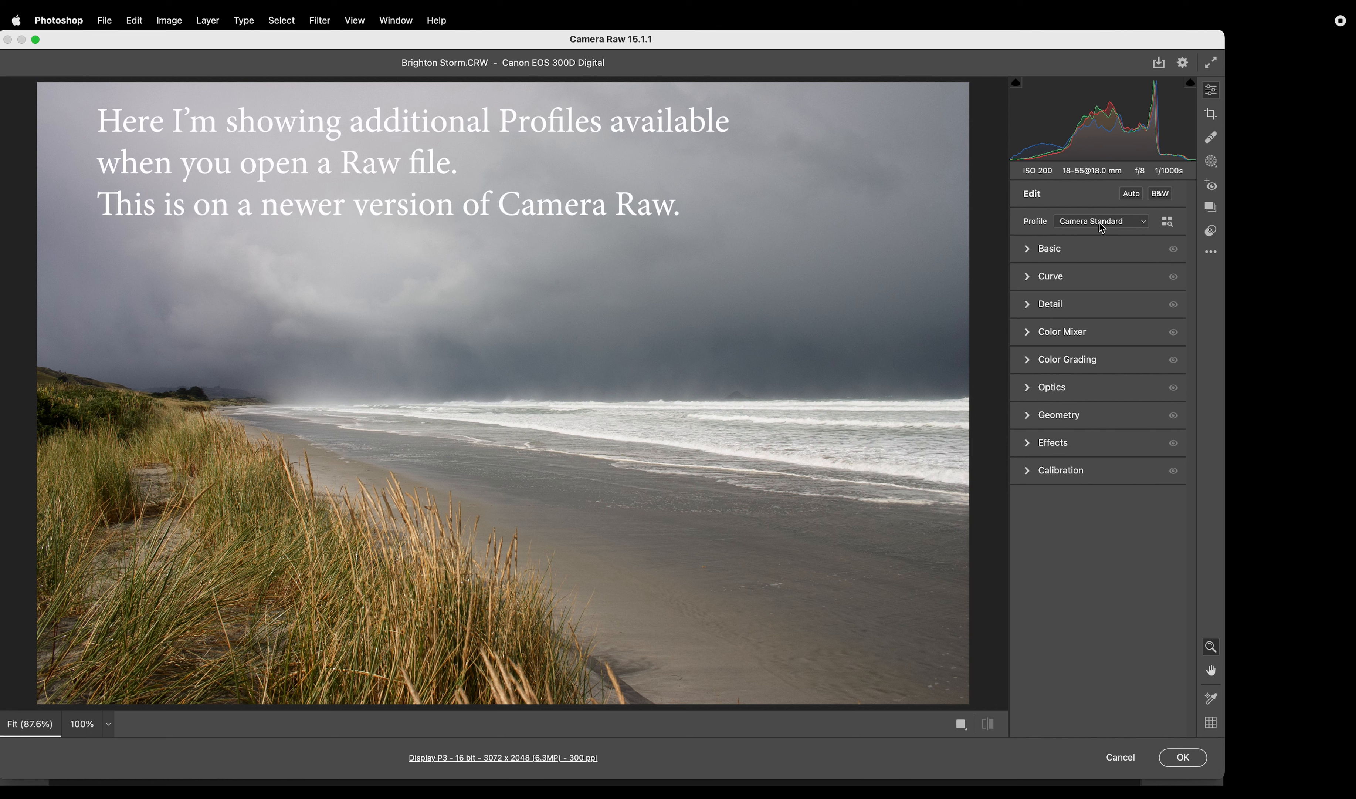
# Step: Change the profile of the Brighton Storm raw photo to Adobe Color
pyautogui.click(1146, 224)
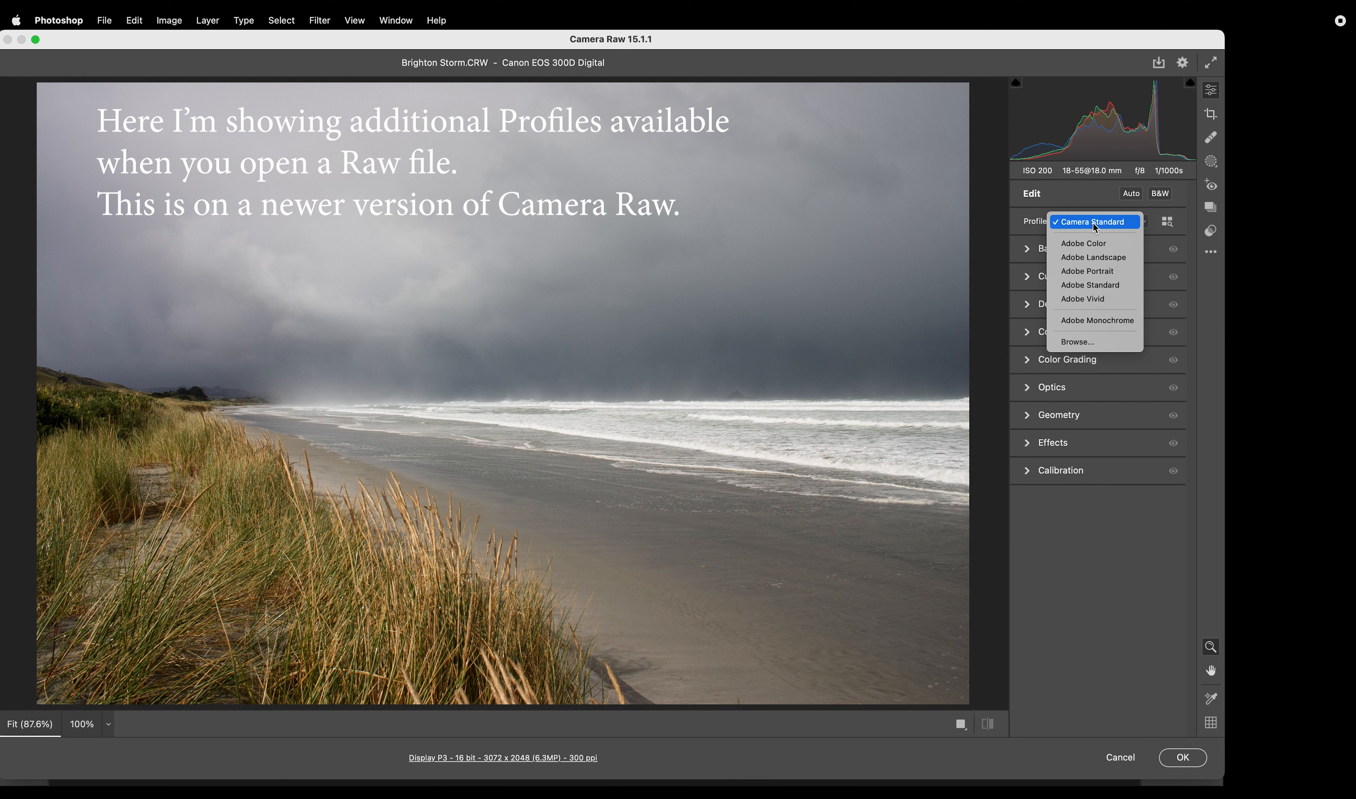
pyautogui.click(1091, 245)
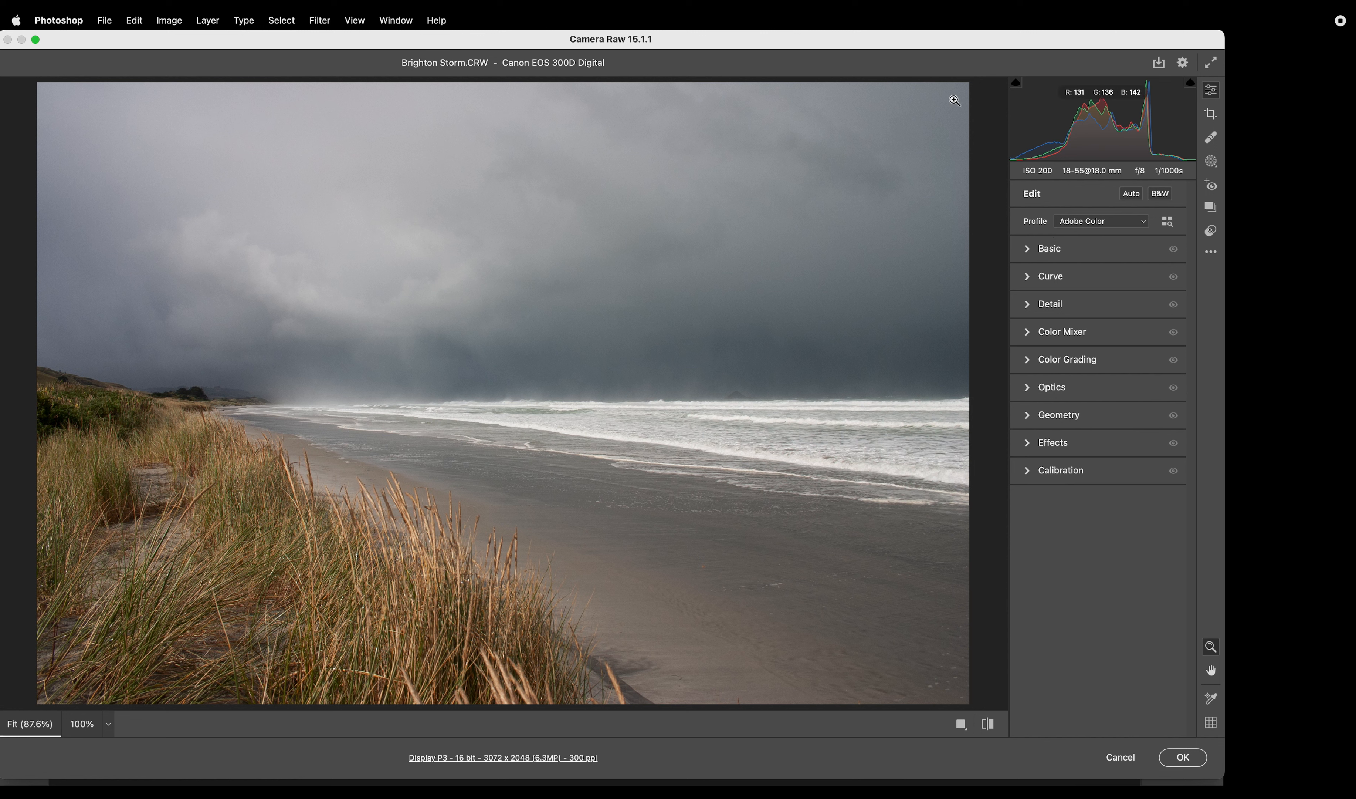
pyautogui.click(1085, 224)
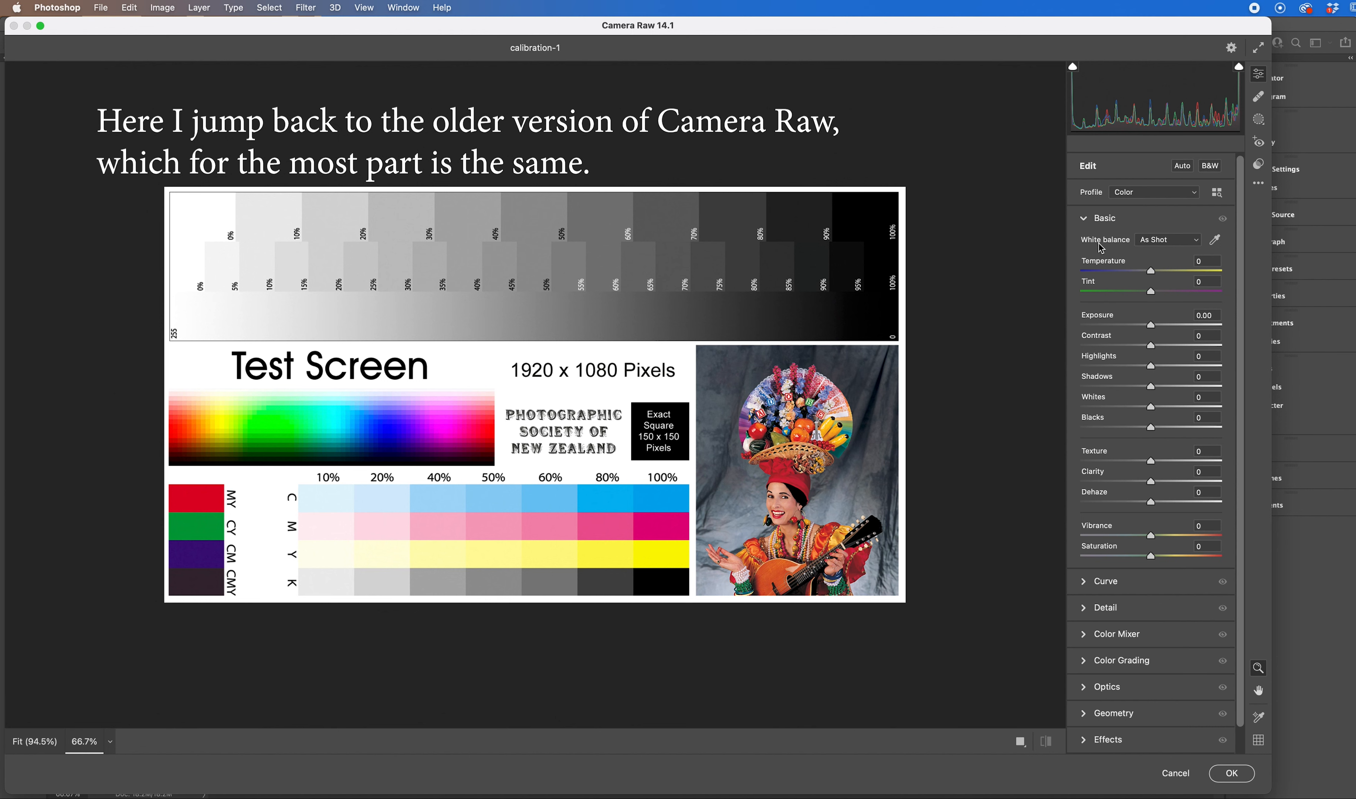
# Step: Try correcting the test chart's white balance by sampling a neutral point in the woman's fan headdress with the White Balance Tool
pyautogui.click(1194, 242)
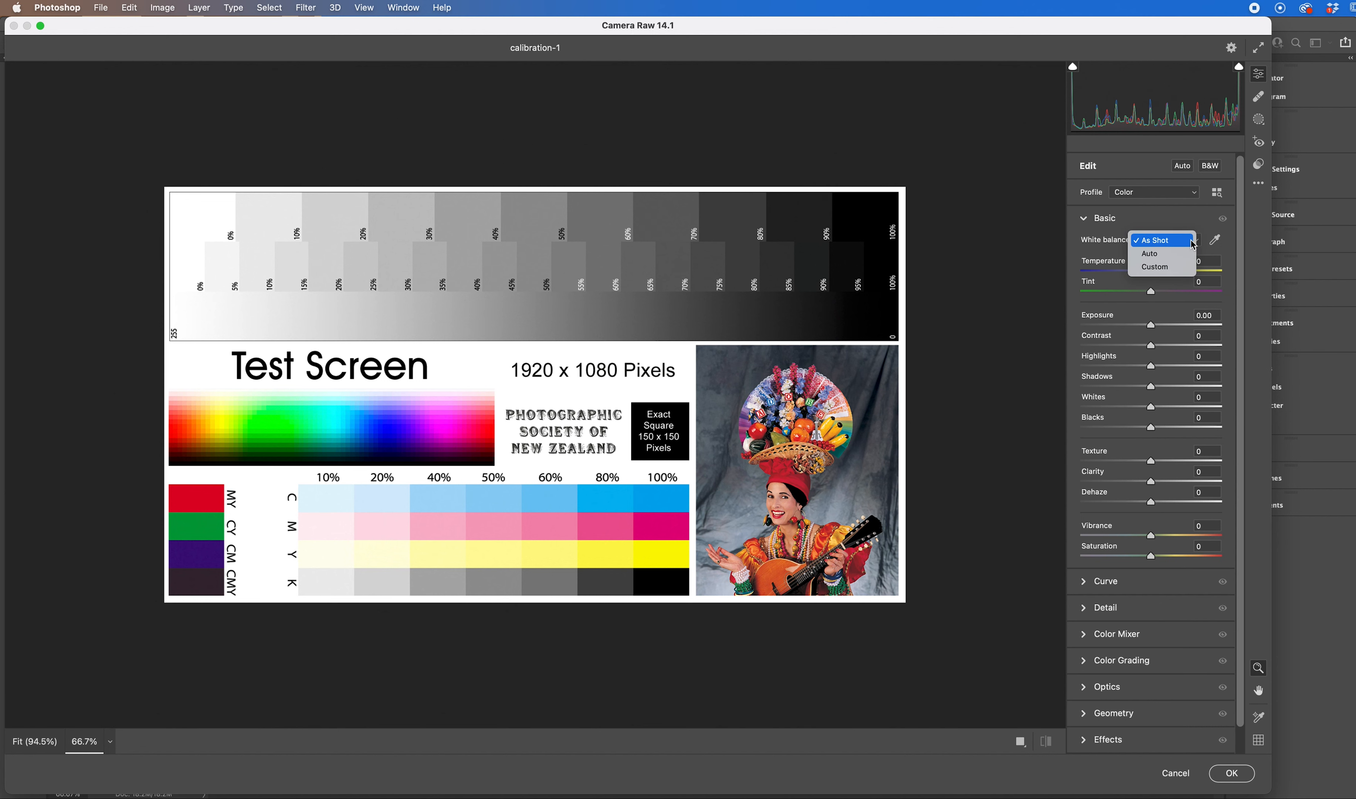
pyautogui.click(1109, 247)
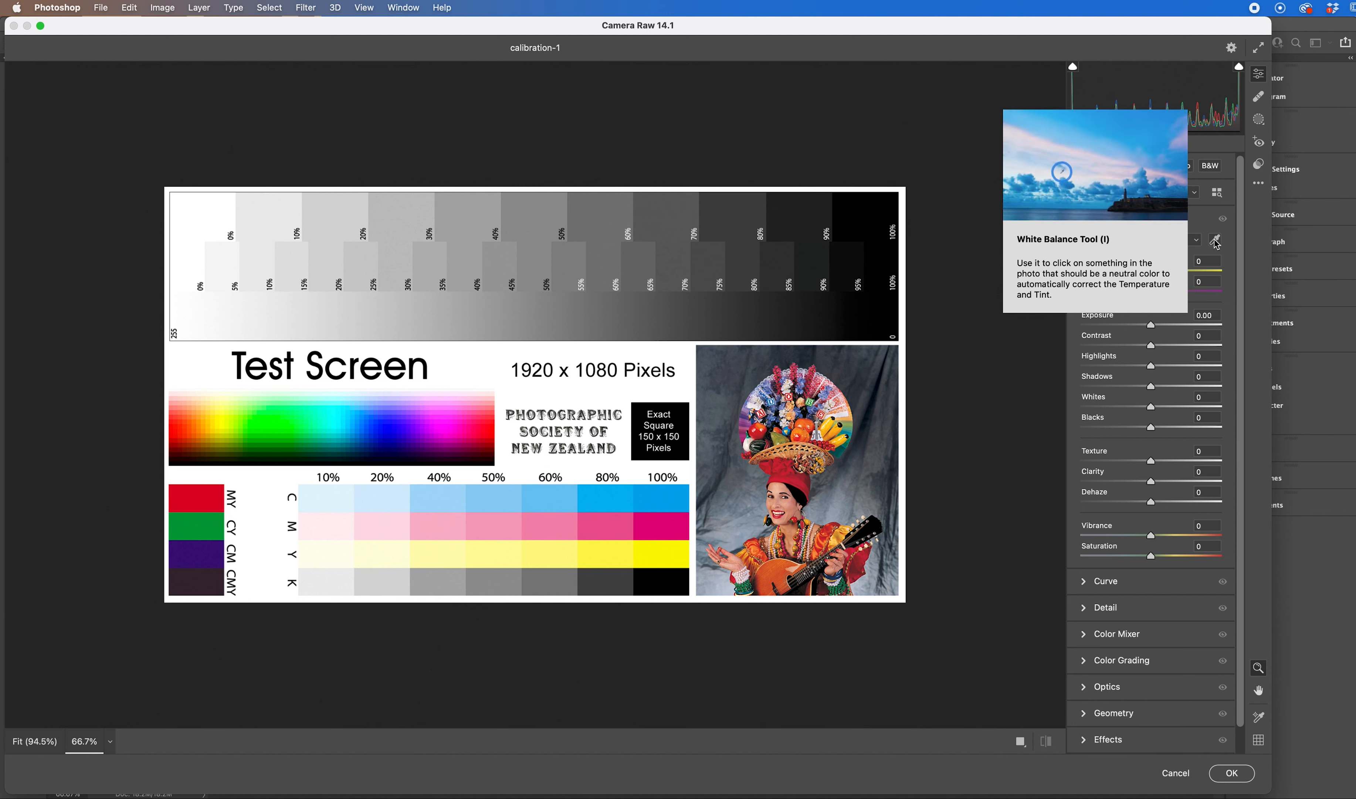
pyautogui.click(1215, 240)
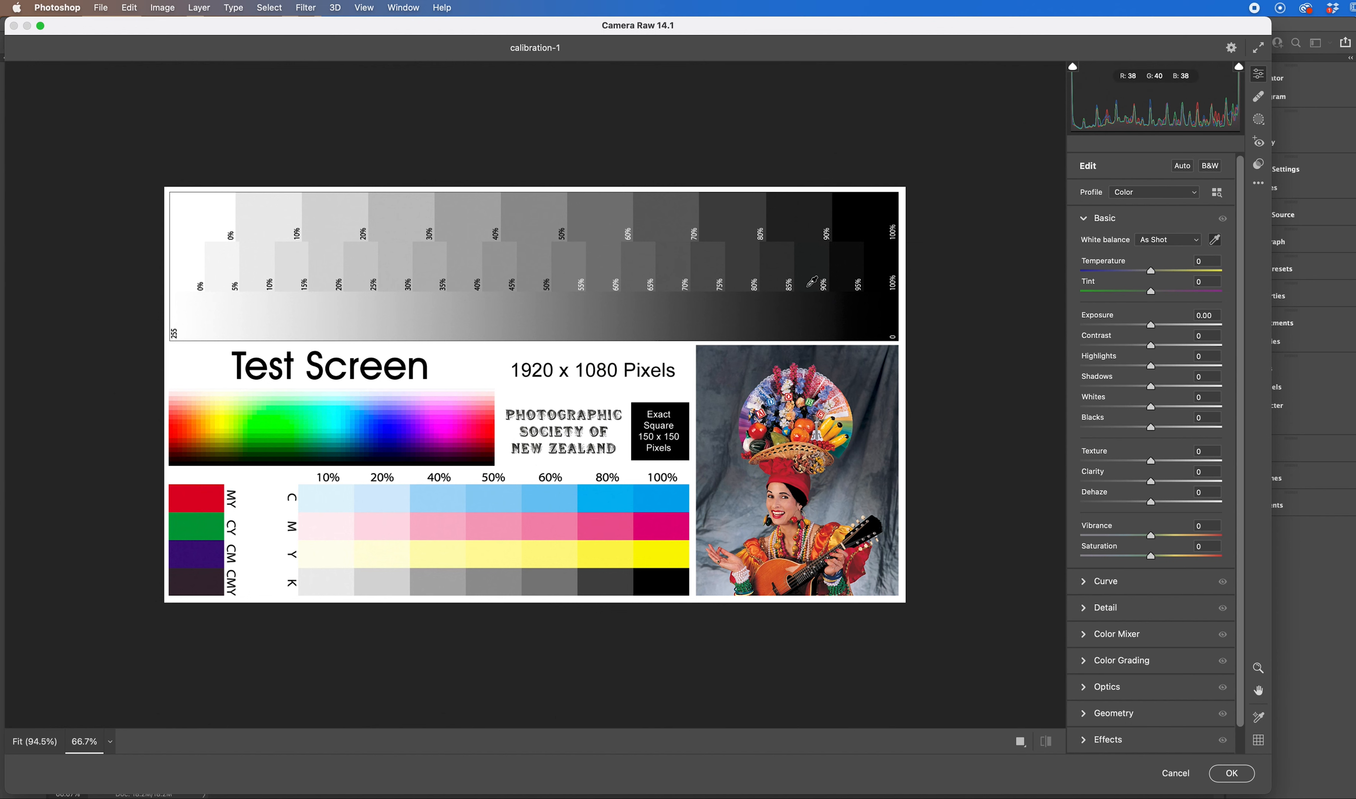
pyautogui.press('super+equal')
pyautogui.press('super+equal')
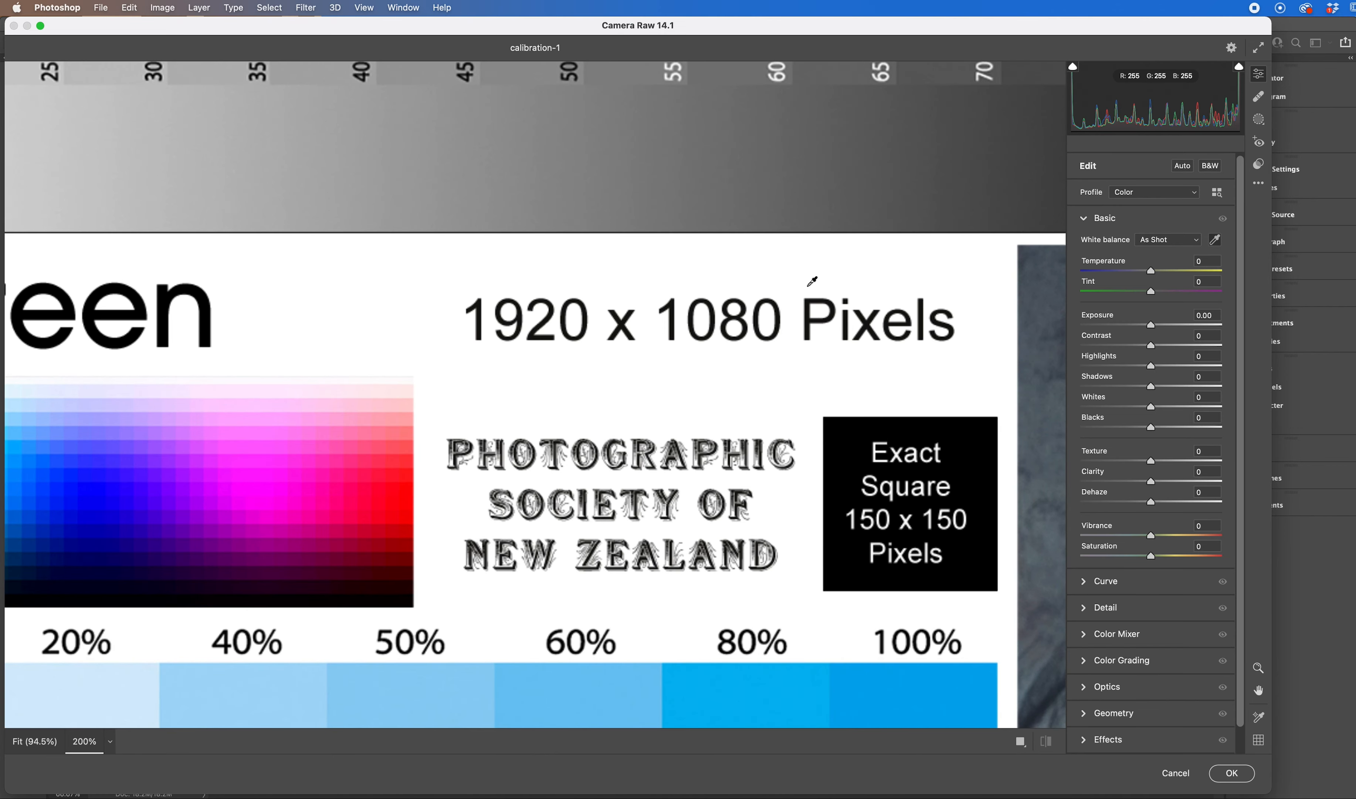
pyautogui.press('space')
pyautogui.moveTo(913, 487); pyautogui.dragTo(514, 286)
pyautogui.moveTo(587, 310); pyautogui.dragTo(425, 246)
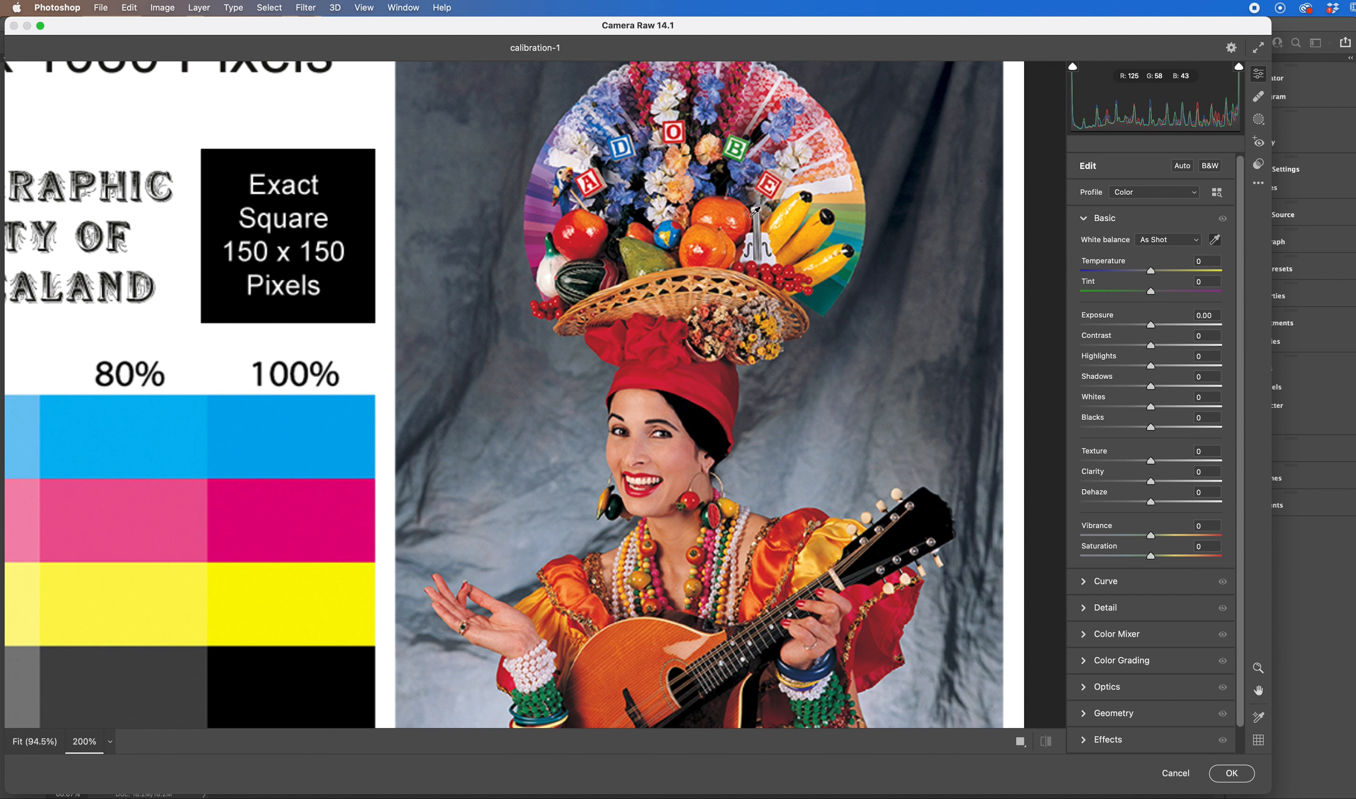
pyautogui.click(824, 184)
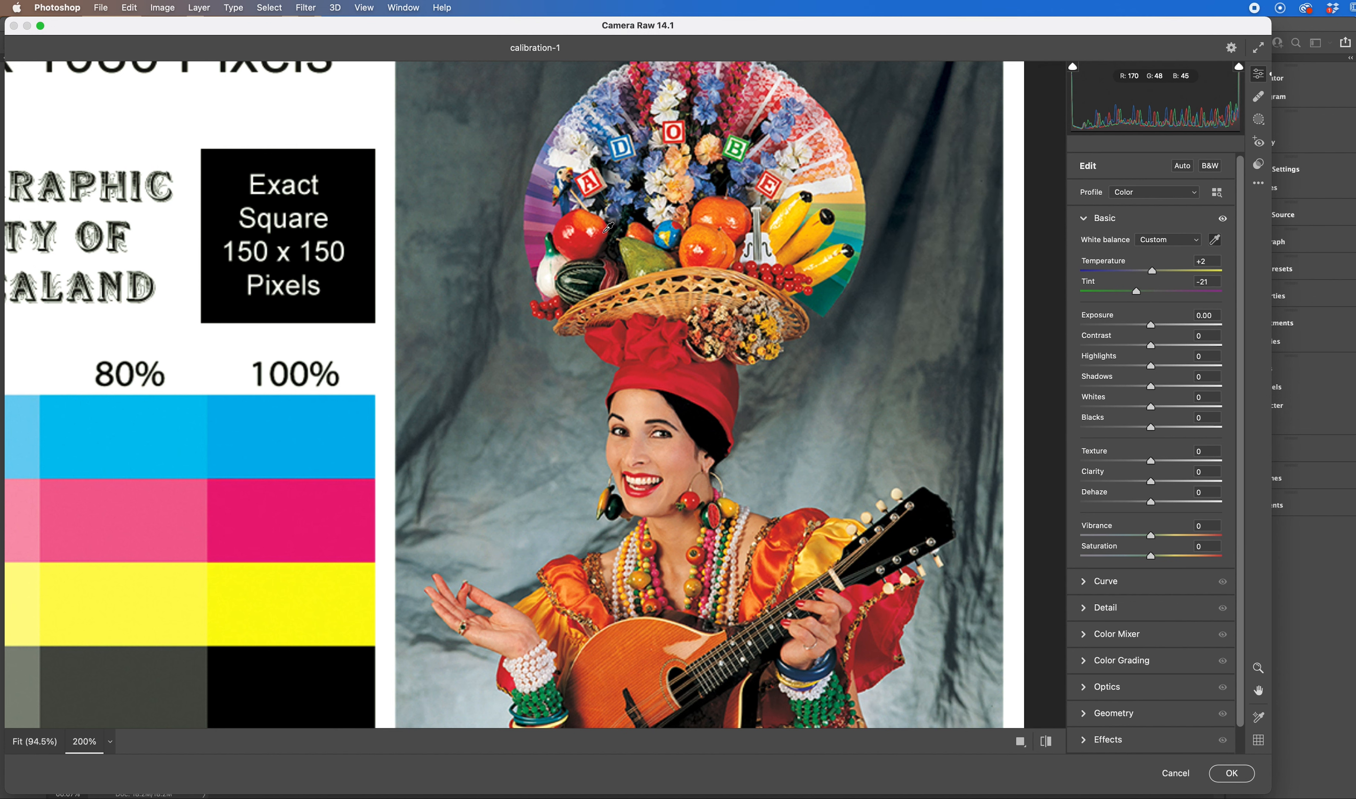
# Step: Reset the white balance Temperature and Tint to 0
pyautogui.doubleClick(1153, 272)
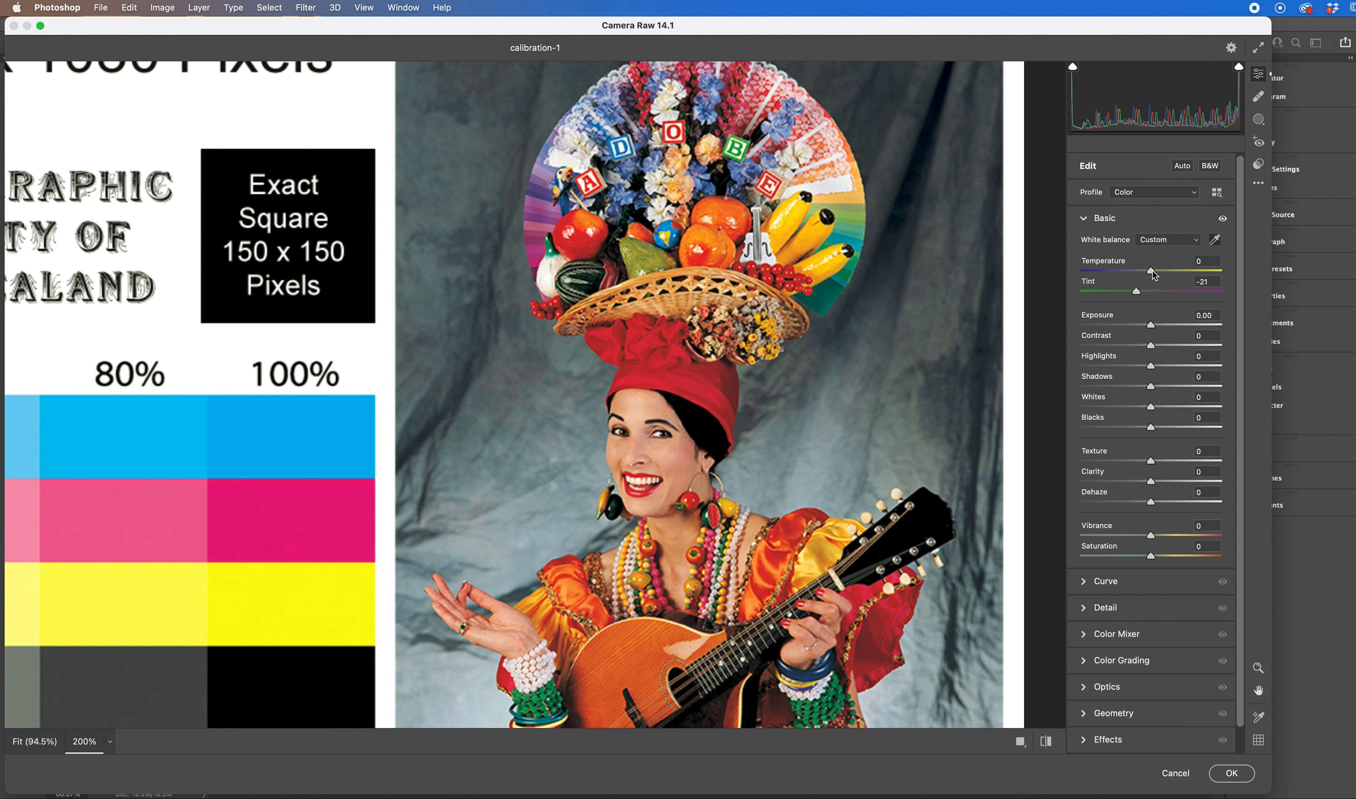
pyautogui.doubleClick(1136, 292)
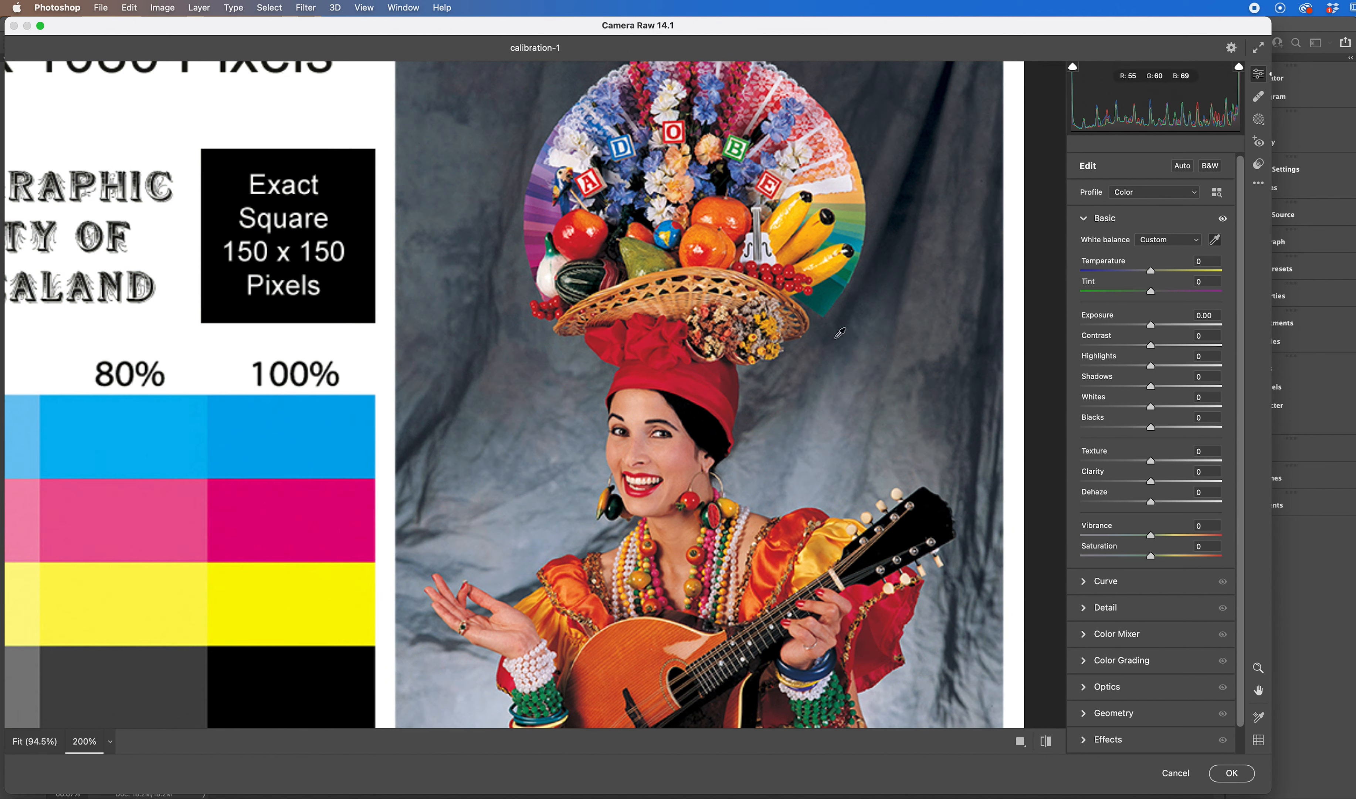
# Step: Try warming the test chart slightly with Temperature at +2, and reset Temperature to 0
pyautogui.click(1215, 245)
pyautogui.press('super+minus')
pyautogui.press('super+minus')
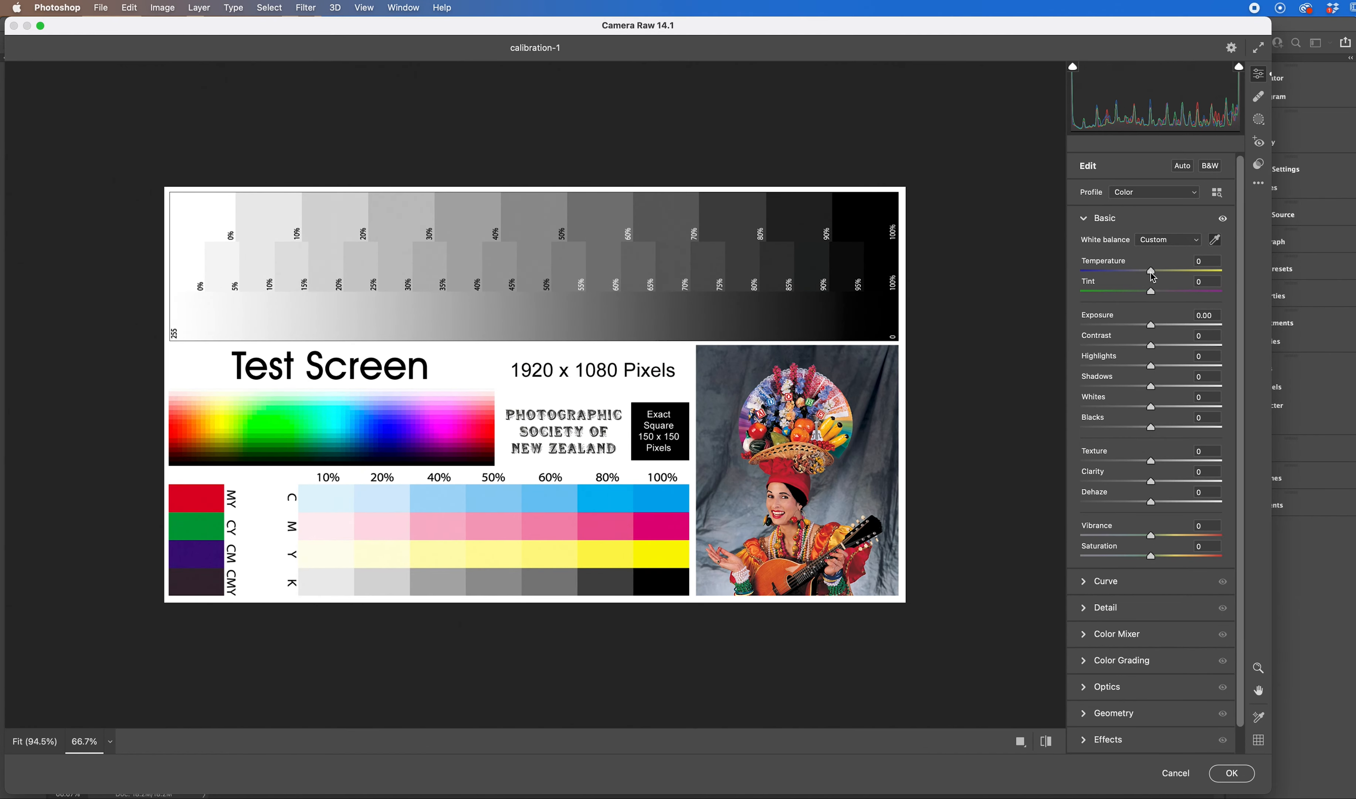
pyautogui.moveTo(1154, 277)
pyautogui.mouseDown()
pyautogui.moveTo(1082, 277)
pyautogui.moveTo(1200, 275)
pyautogui.moveTo(1153, 276)
pyautogui.mouseUp()
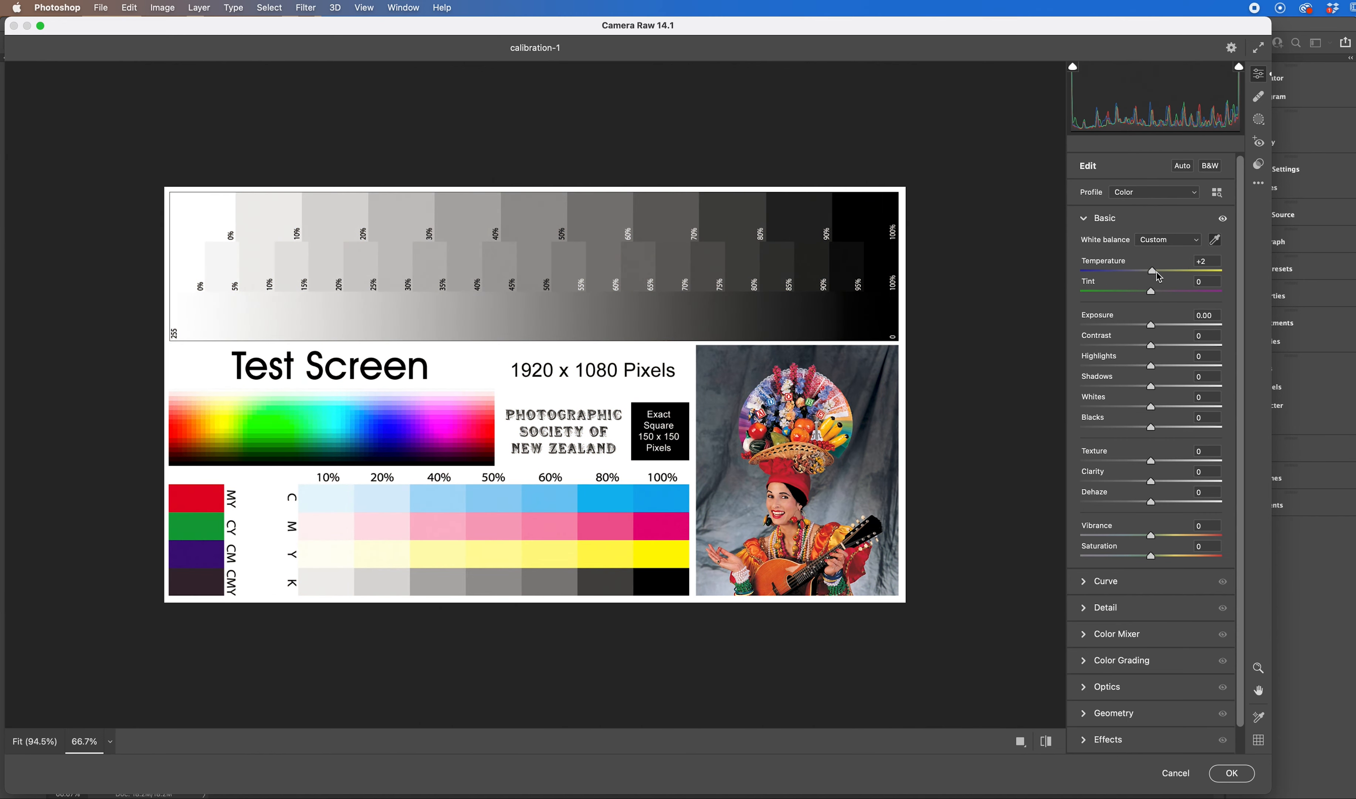
pyautogui.doubleClick(1153, 273)
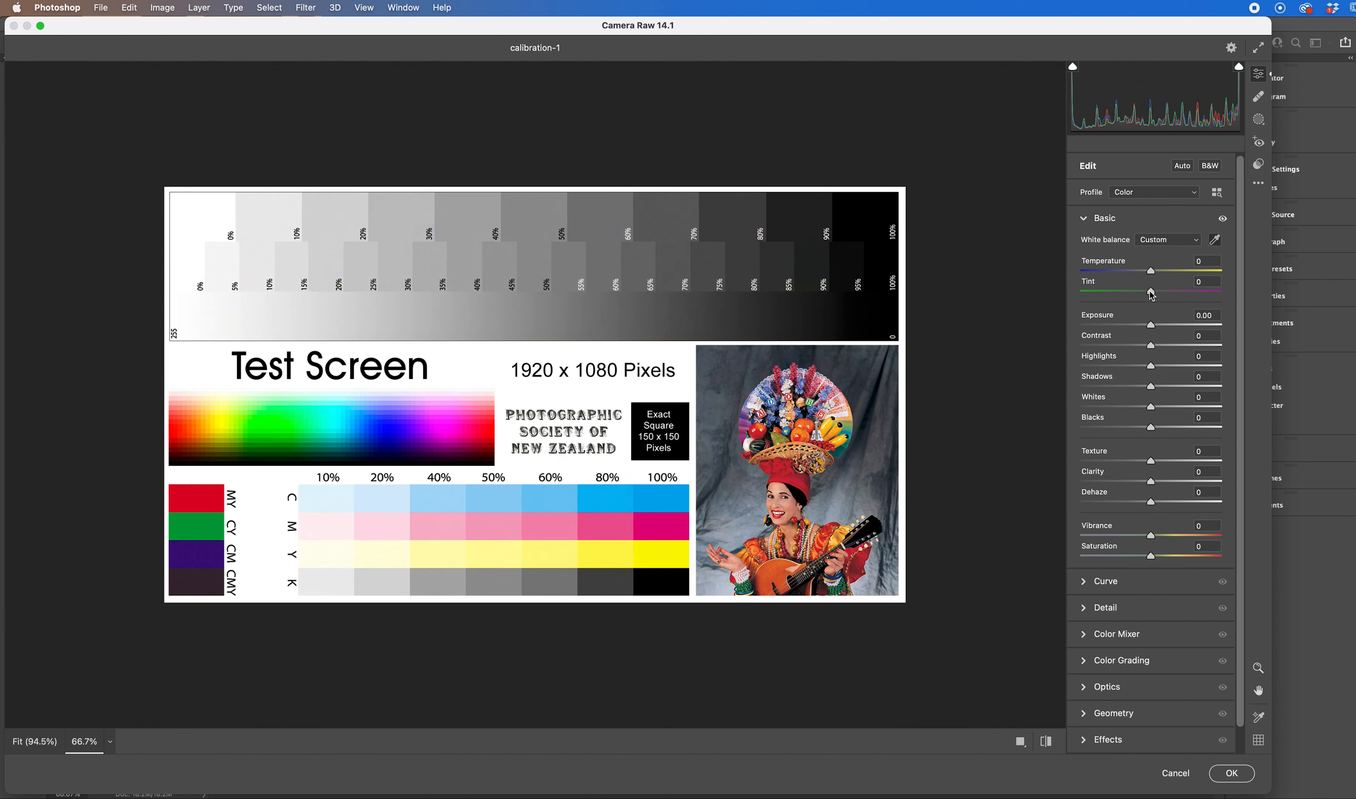
# Step: Try adjusting the test chart's Tint and raising its Exposure to +1.05, and reset both to 0
pyautogui.moveTo(1152, 294)
pyautogui.mouseDown()
pyautogui.moveTo(1100, 293)
pyautogui.moveTo(1200, 295)
pyautogui.moveTo(1159, 297)
pyautogui.mouseUp()
pyautogui.moveTo(1155, 329)
pyautogui.mouseDown()
pyautogui.moveTo(1135, 331)
pyautogui.moveTo(1170, 329)
pyautogui.mouseUp()
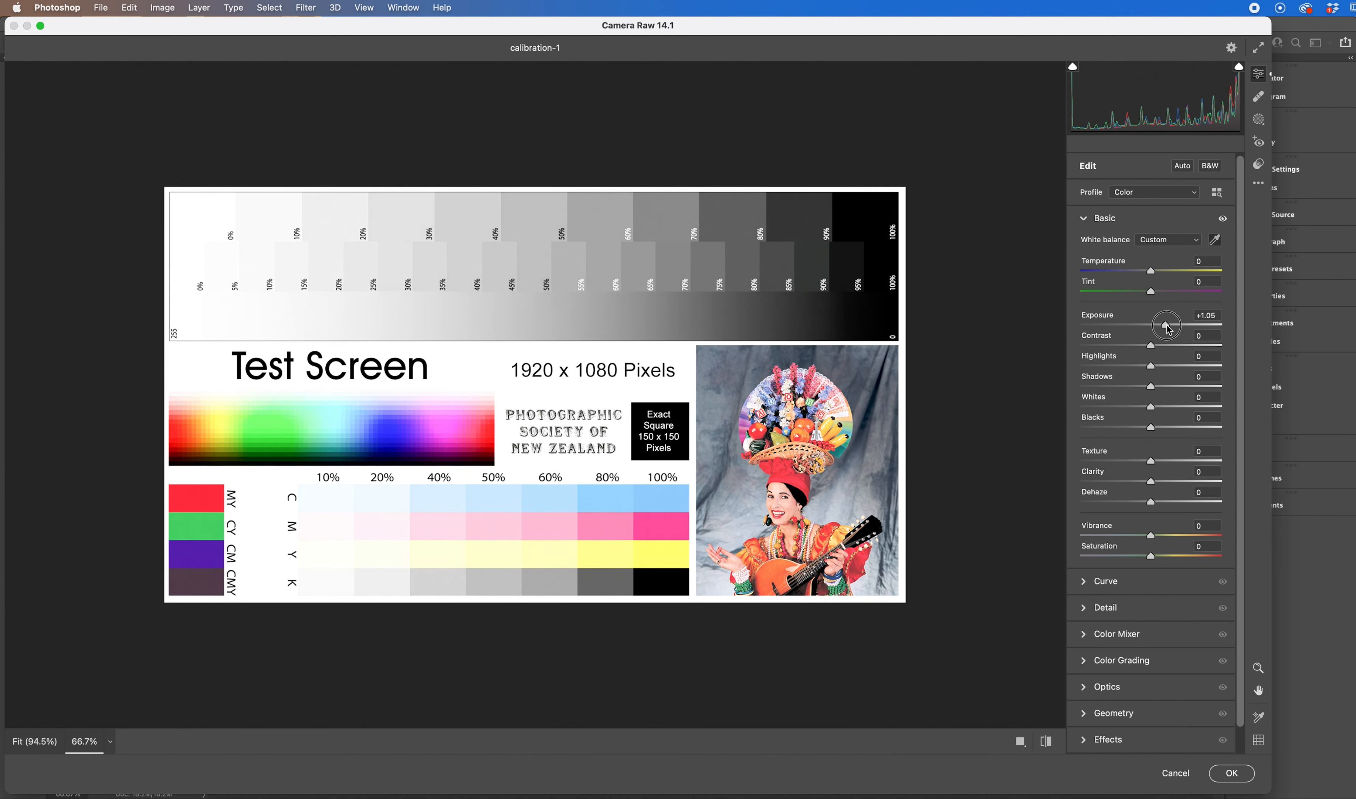
pyautogui.doubleClick(1167, 326)
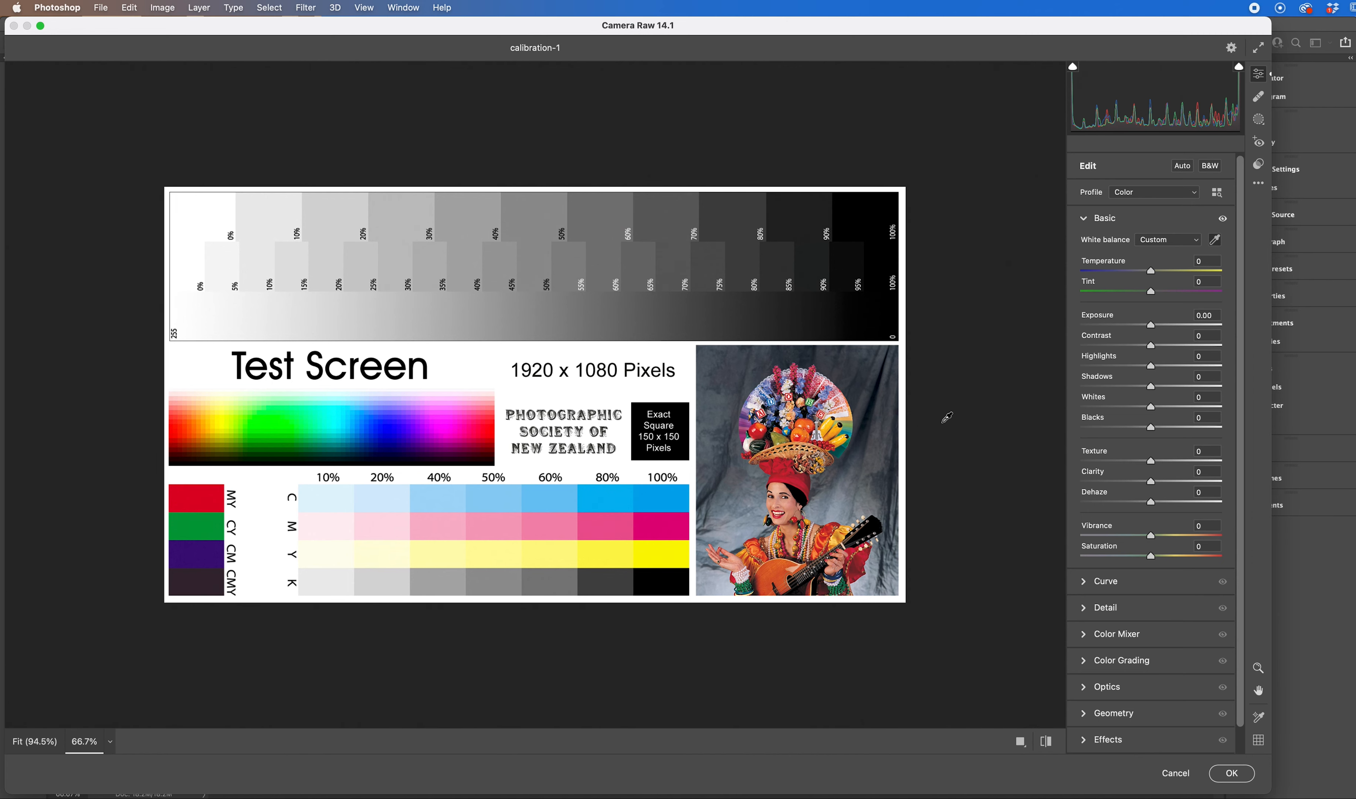
# Step: Try Contrast at -30 and +32 on the chart's woman and color patches, and reset it to 0
pyautogui.press('super+equal')
pyautogui.press('super+equal')
pyautogui.press('super+equal')
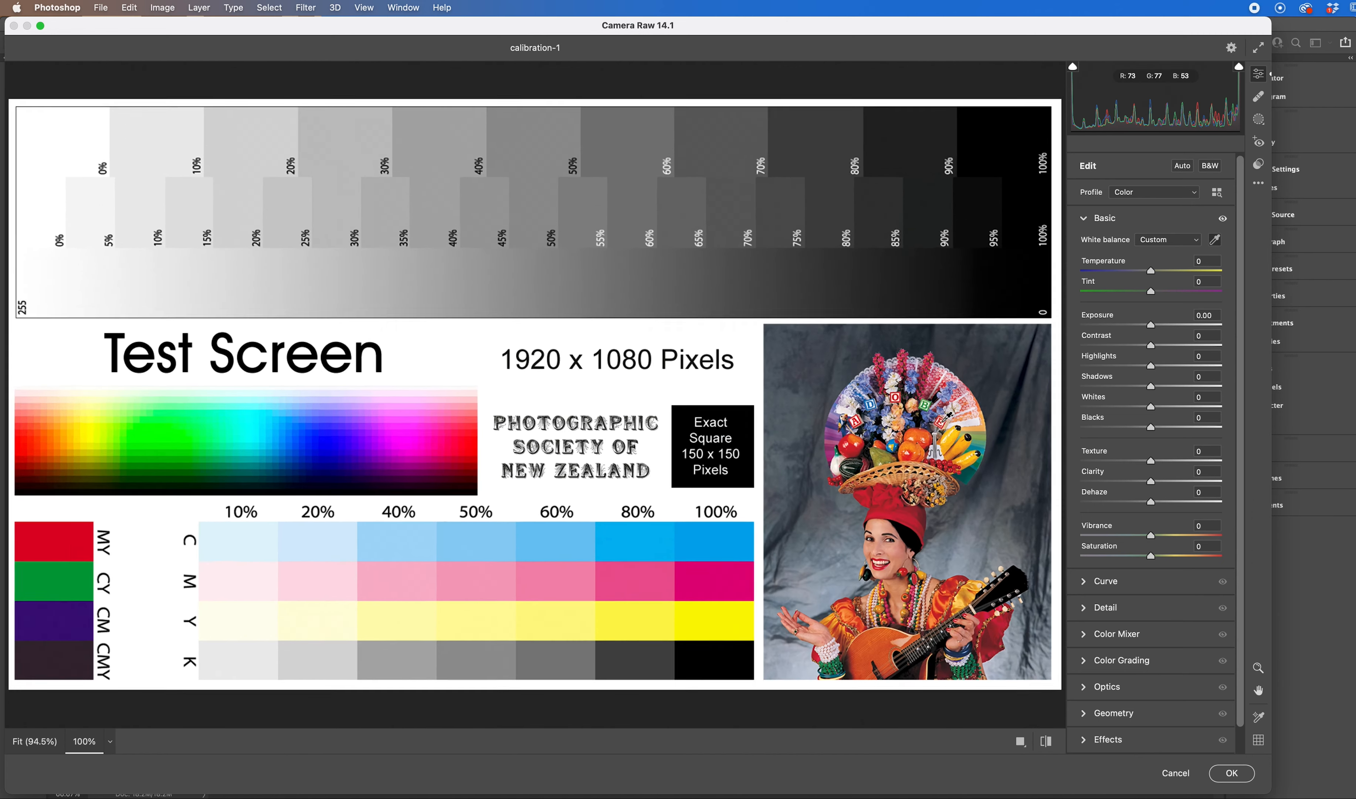
pyautogui.press('space')
pyautogui.moveTo(920, 531); pyautogui.dragTo(400, 206)
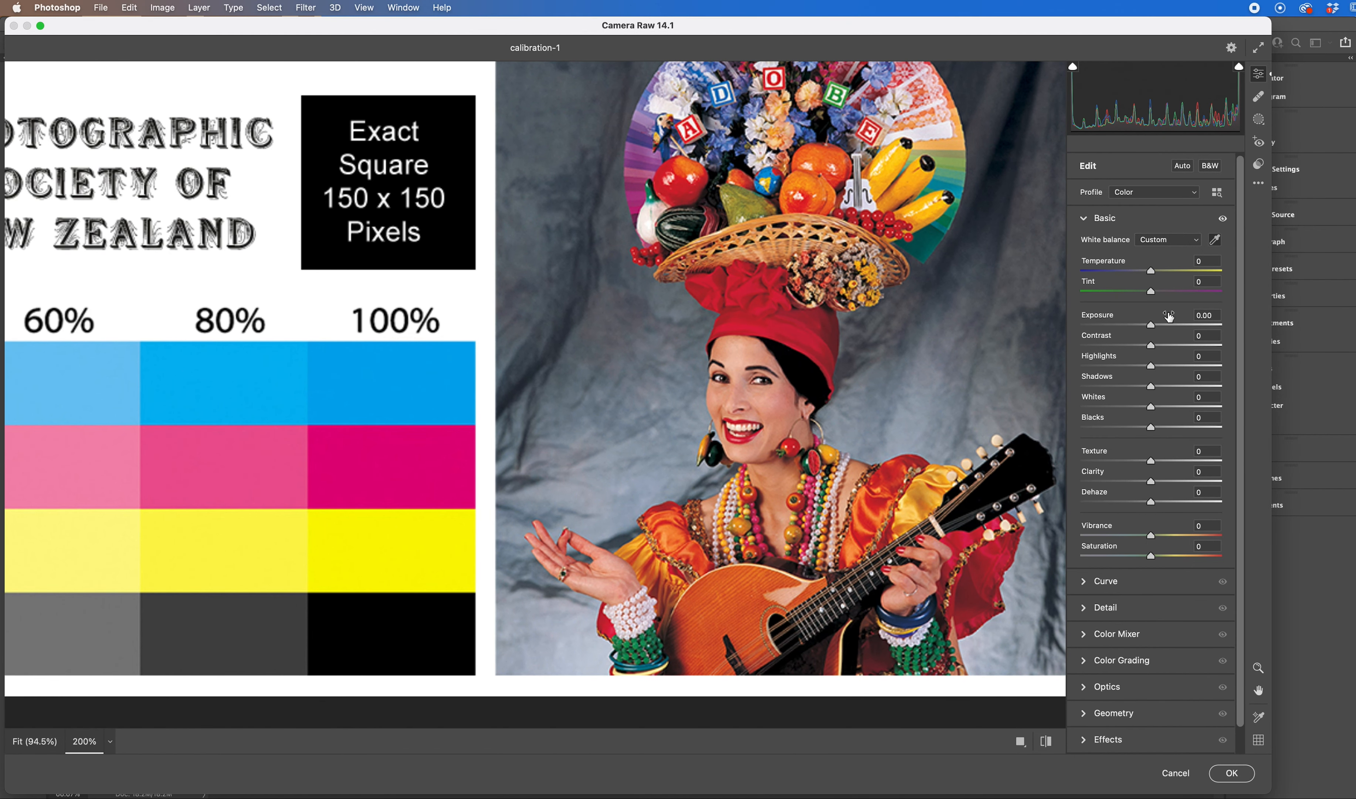
pyautogui.moveTo(1151, 346)
pyautogui.mouseDown()
pyautogui.moveTo(1164, 346)
pyautogui.moveTo(1129, 346)
pyautogui.mouseUp()
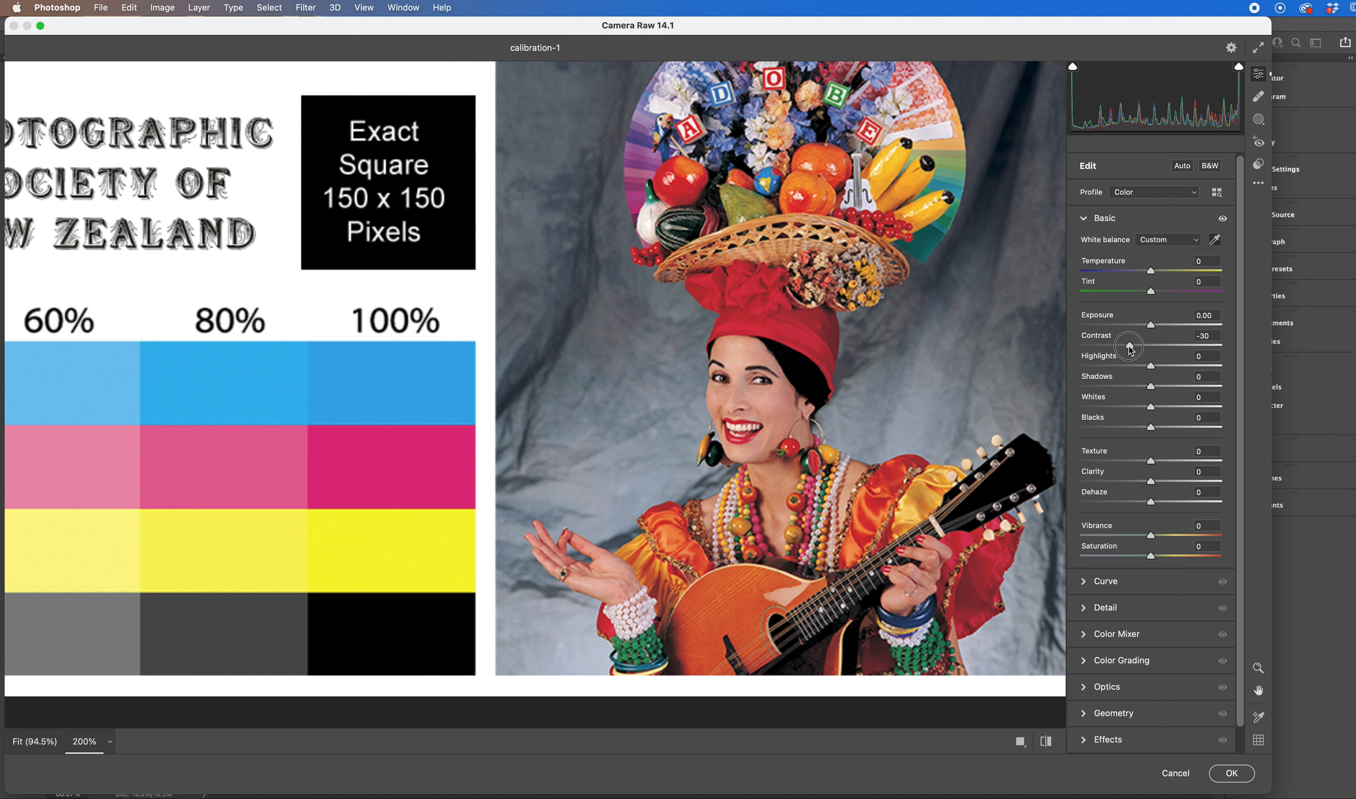
pyautogui.moveTo(1131, 348); pyautogui.dragTo(1175, 351)
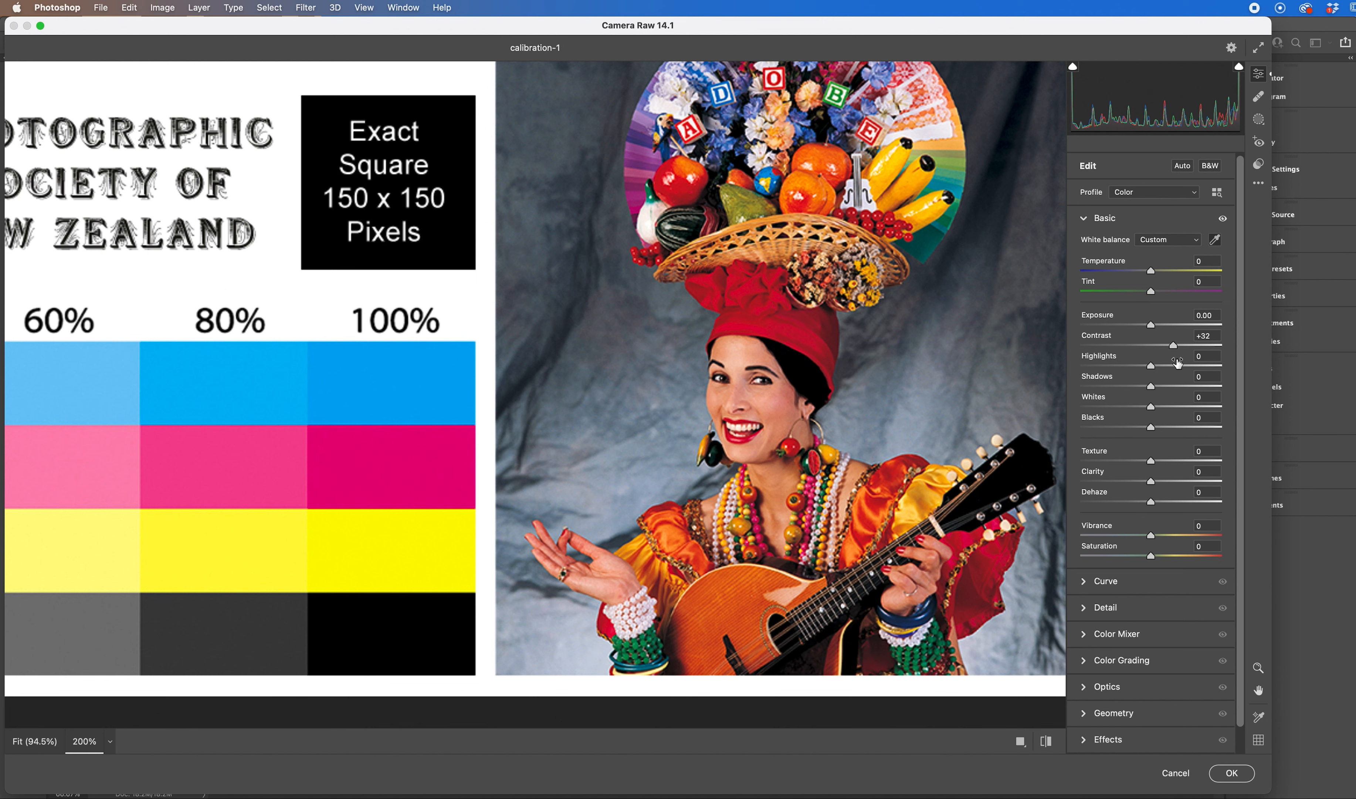
pyautogui.doubleClick(1173, 345)
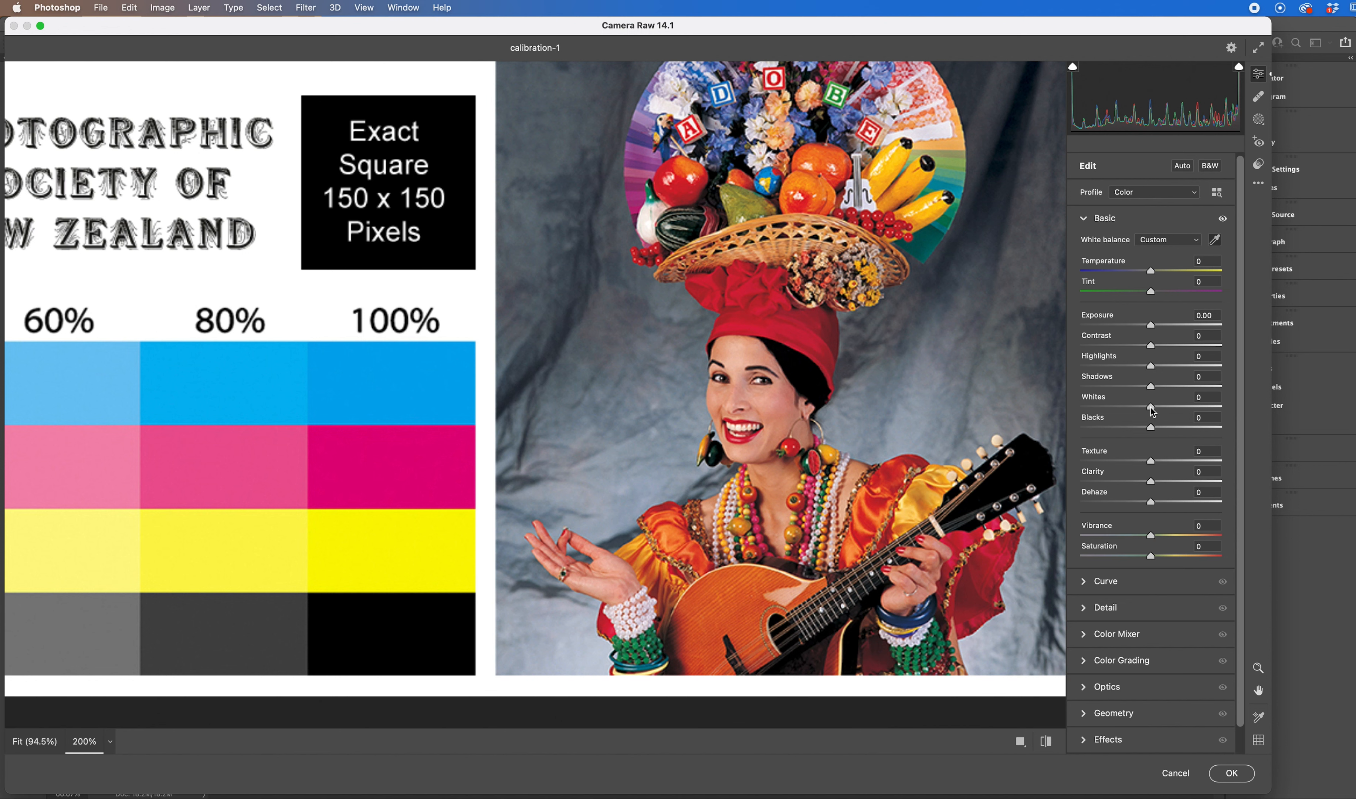
# Step: Try Clarity at +100 on the enlarged grayscale patches, and restore both Clarity and Texture to 0
pyautogui.moveTo(1152, 427)
pyautogui.mouseDown()
pyautogui.moveTo(1180, 431)
pyautogui.moveTo(1136, 431)
pyautogui.moveTo(1154, 434)
pyautogui.moveTo(1130, 411)
pyautogui.moveTo(1153, 412)
pyautogui.mouseUp()
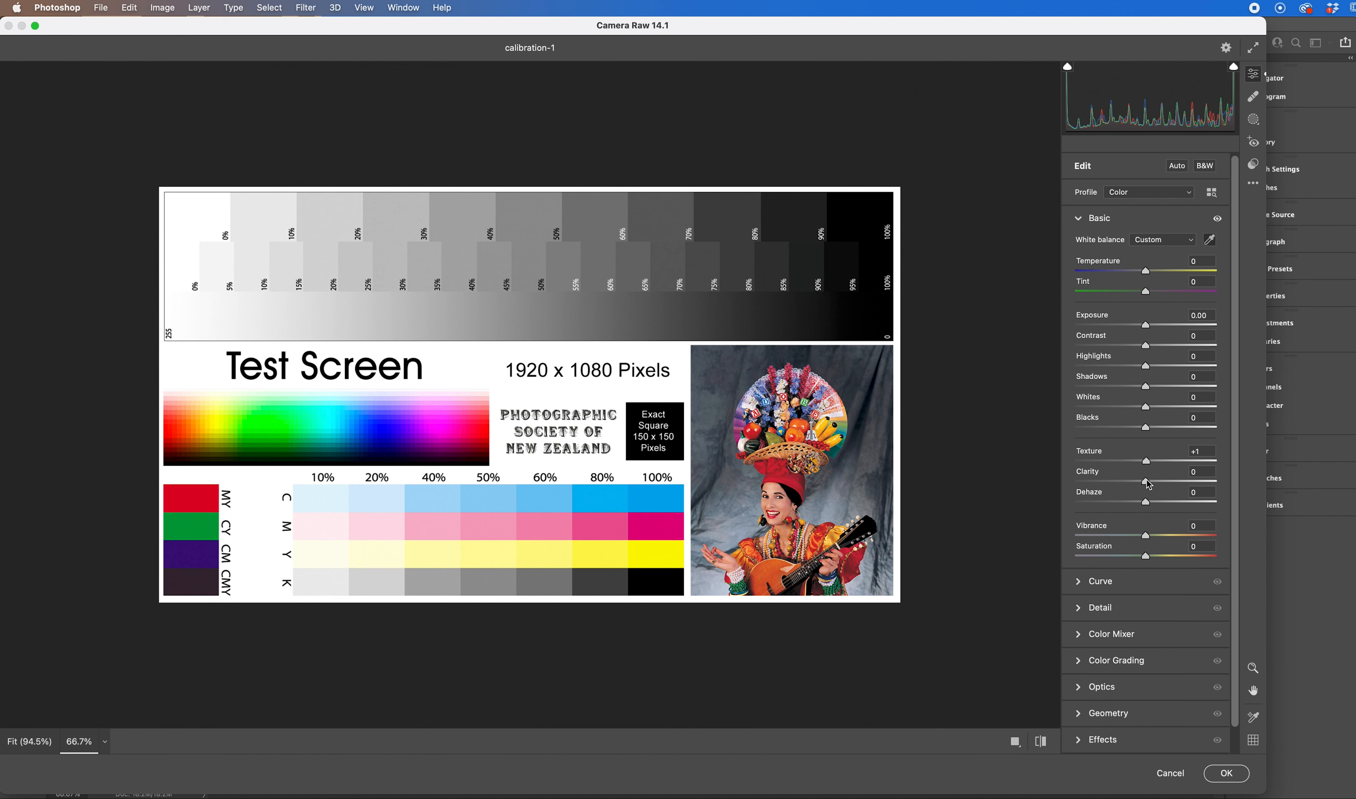
pyautogui.press('super+equal')
pyautogui.press('super+equal')
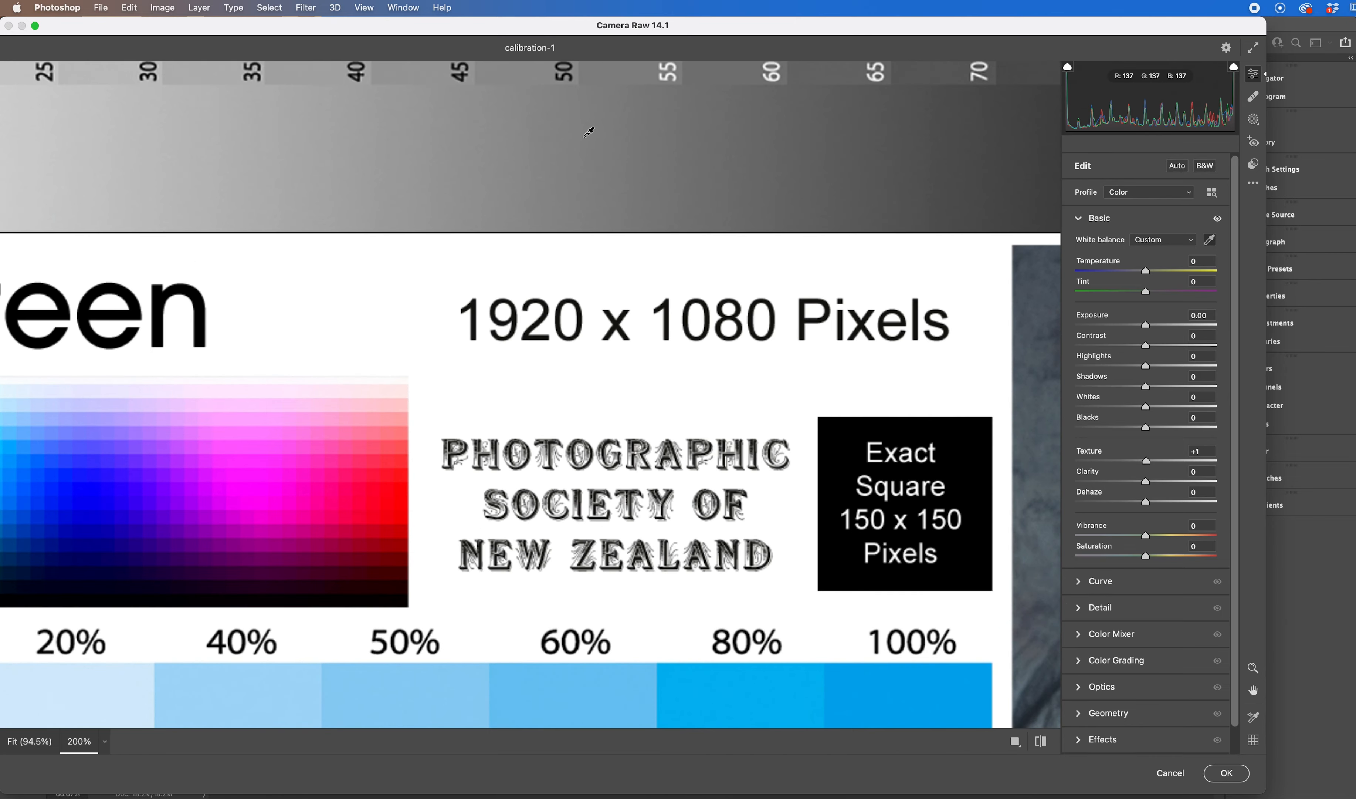
pyautogui.moveTo(584, 115); pyautogui.dragTo(638, 417)
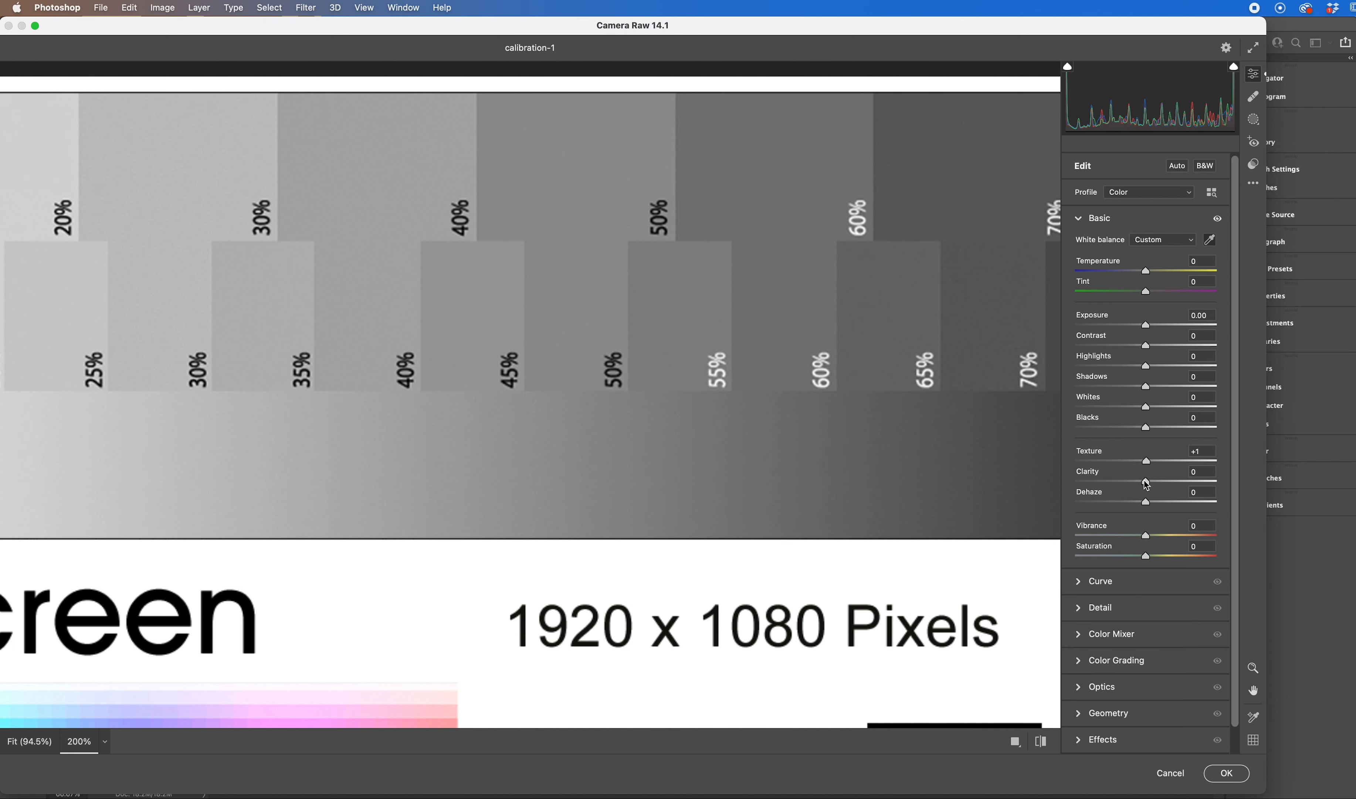
pyautogui.moveTo(1147, 484); pyautogui.dragTo(1224, 488)
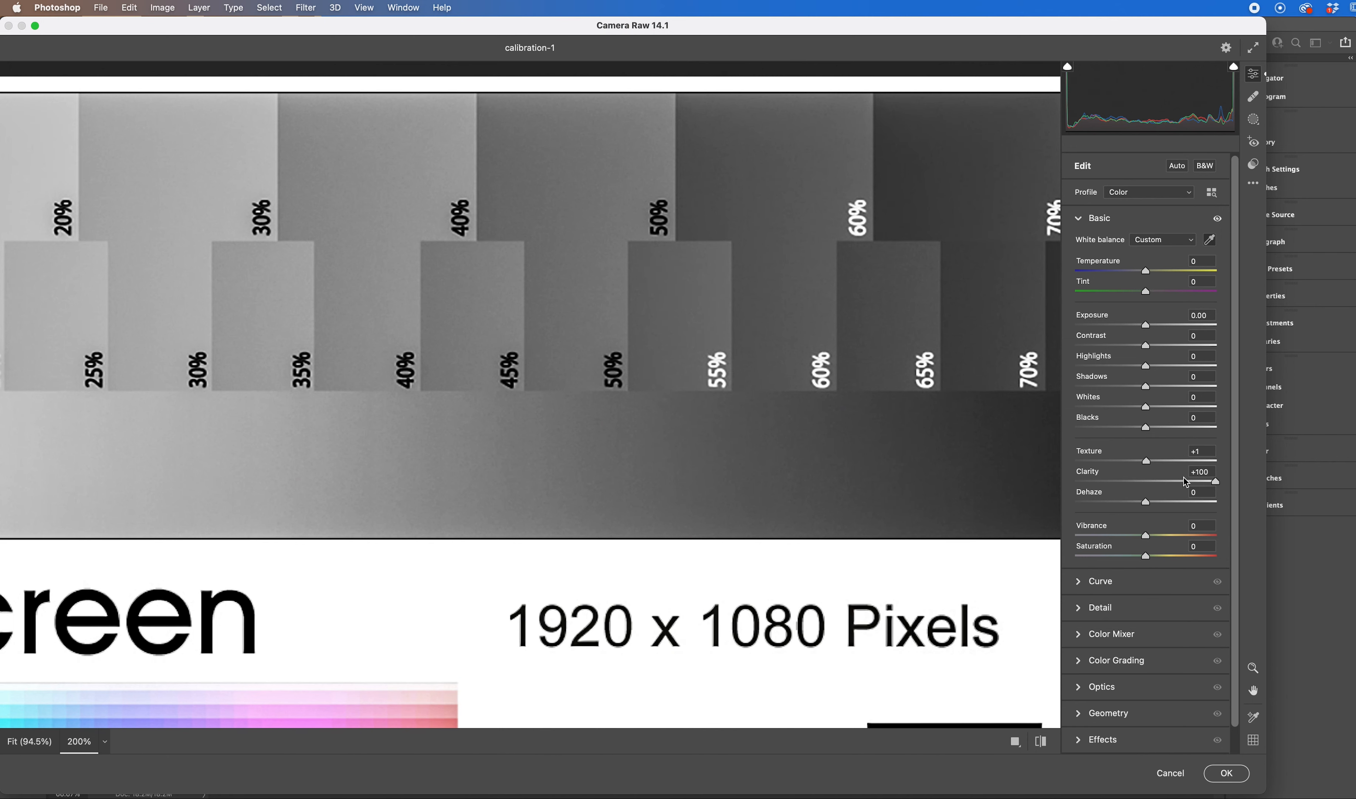
pyautogui.doubleClick(1147, 462)
pyautogui.click(1217, 482)
pyautogui.moveTo(1218, 484); pyautogui.dragTo(1147, 486)
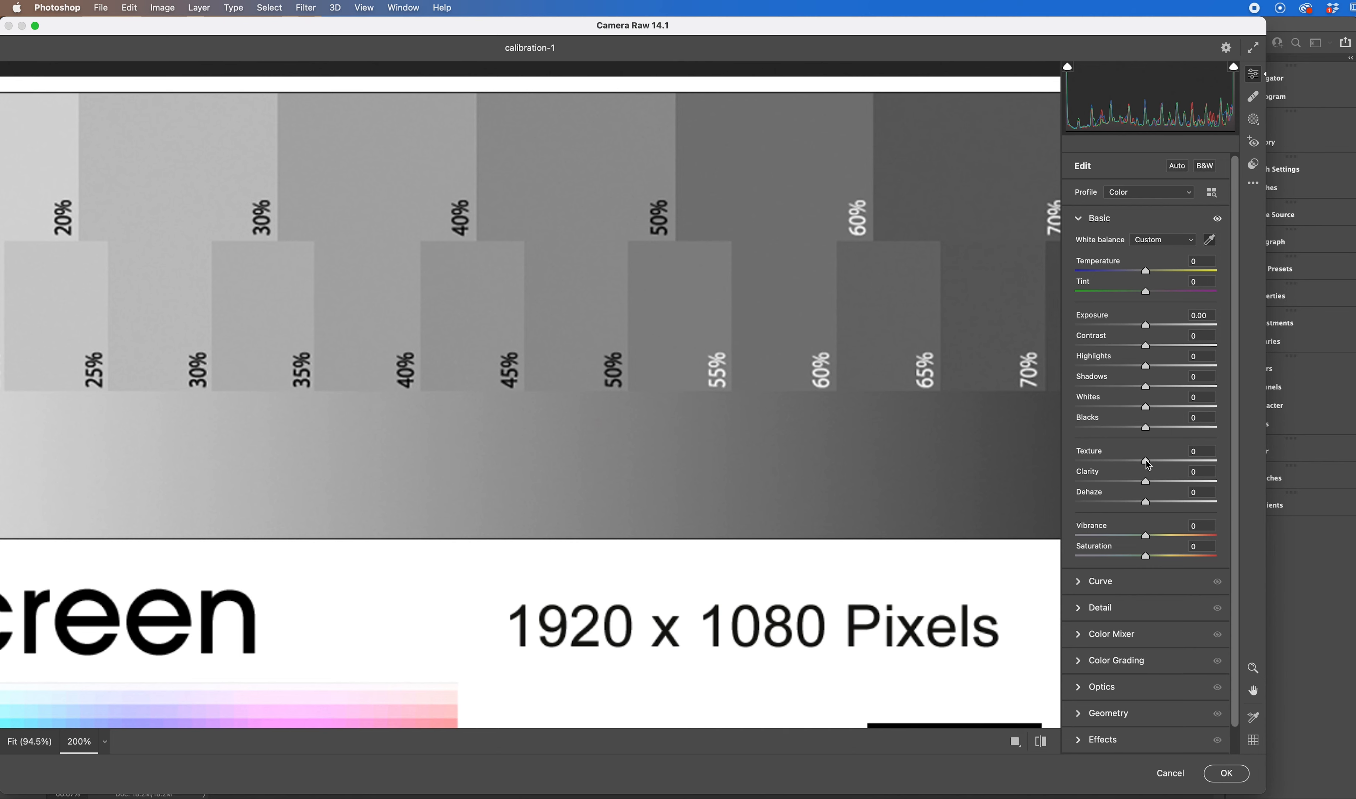
# Step: Try Texture at +100 on the grayscale patches viewed at 300%, and restore Texture to 0
pyautogui.moveTo(1148, 464); pyautogui.dragTo(1217, 466)
pyautogui.press('super+equal')
pyautogui.scroll(5, 717, 160)
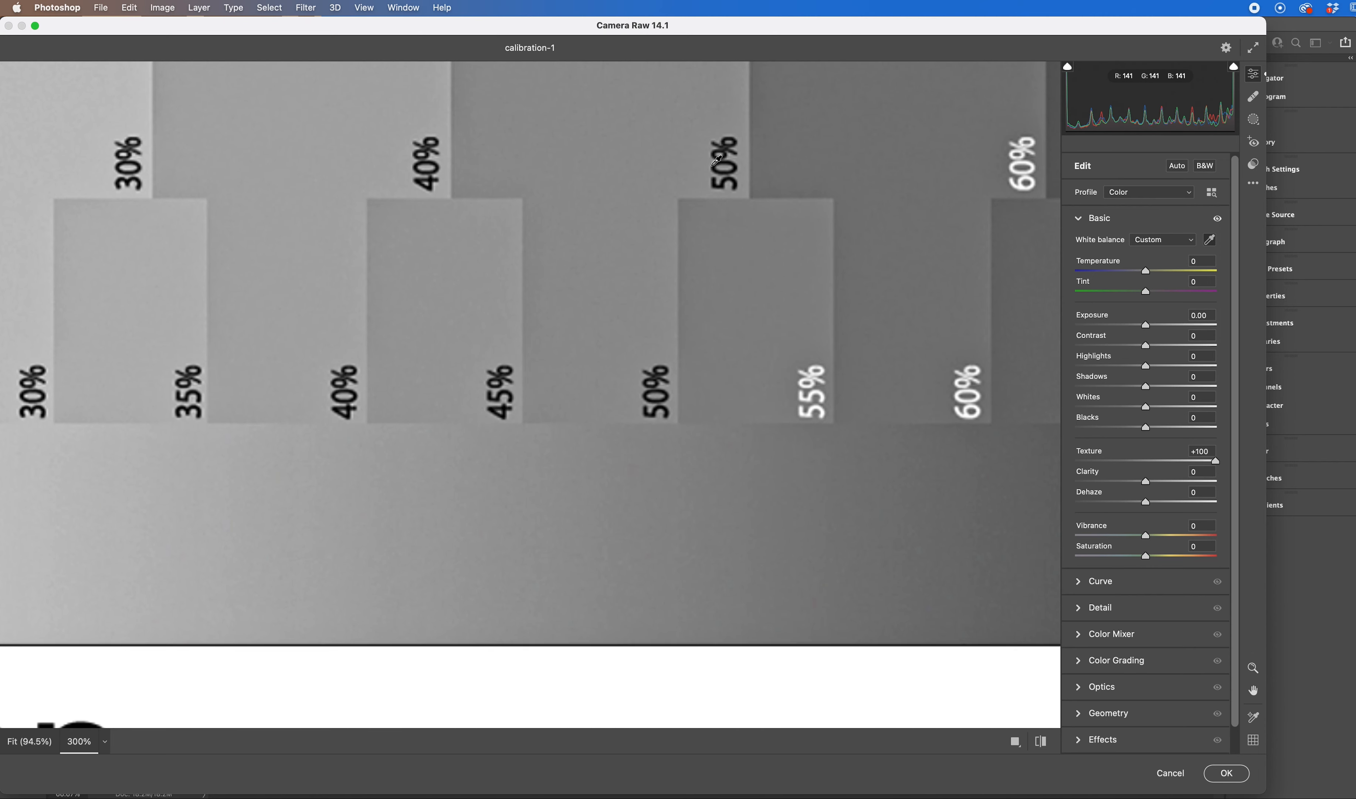
pyautogui.scroll(2, 717, 160)
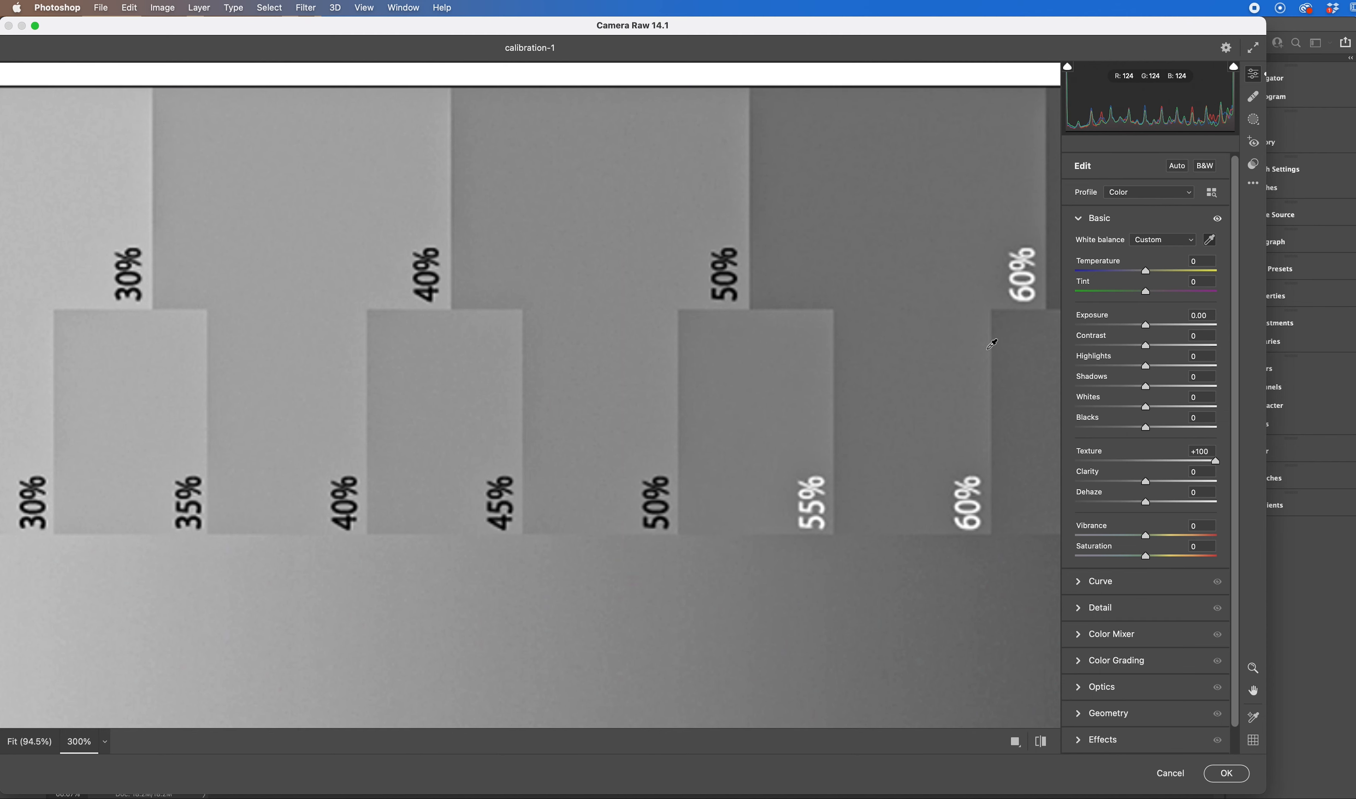
pyautogui.moveTo(1216, 463); pyautogui.dragTo(1148, 465)
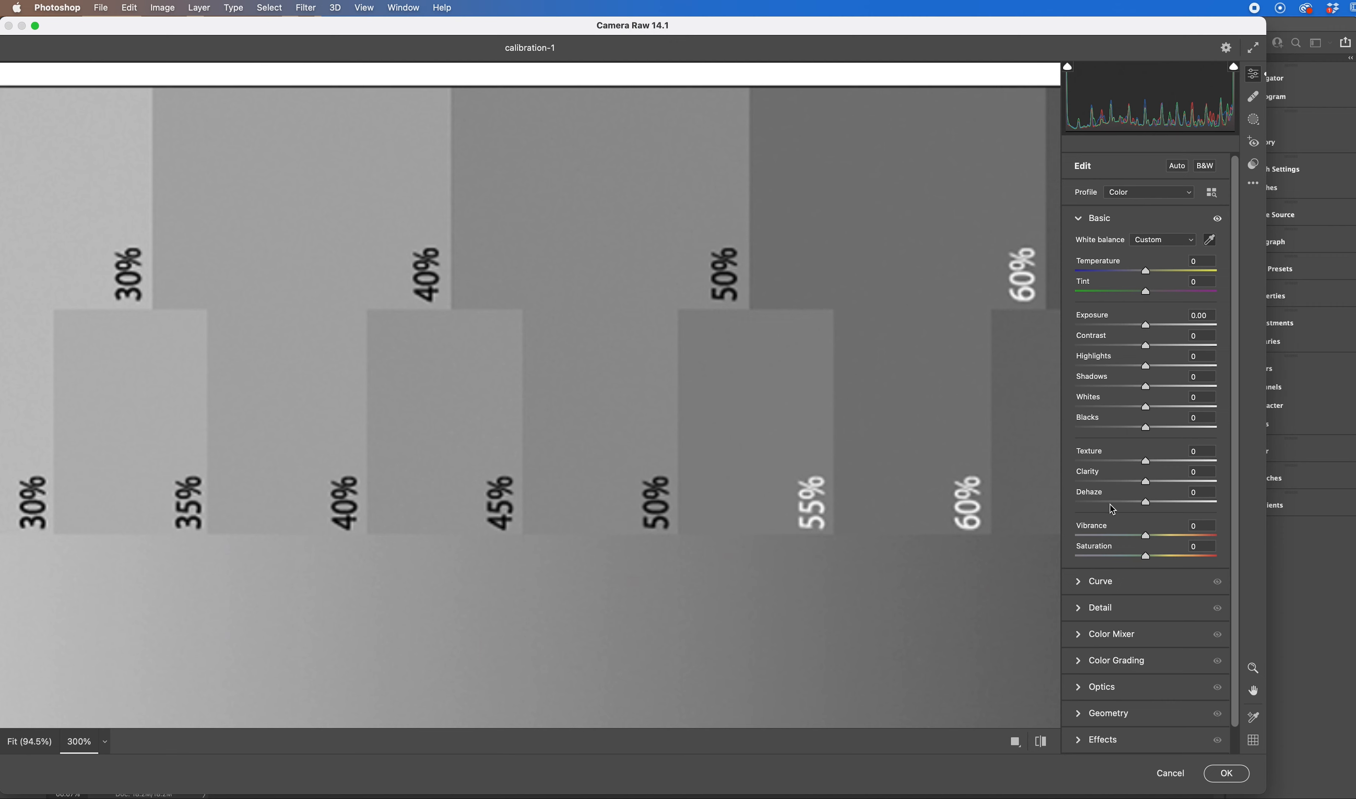
# Step: Try Vibrance and Saturation at +100 on the whole test chart, and reset both to 0
pyautogui.moveTo(1089, 499)
pyautogui.press('super+minus')
pyautogui.press('super+minus')
pyautogui.press('super+minus')
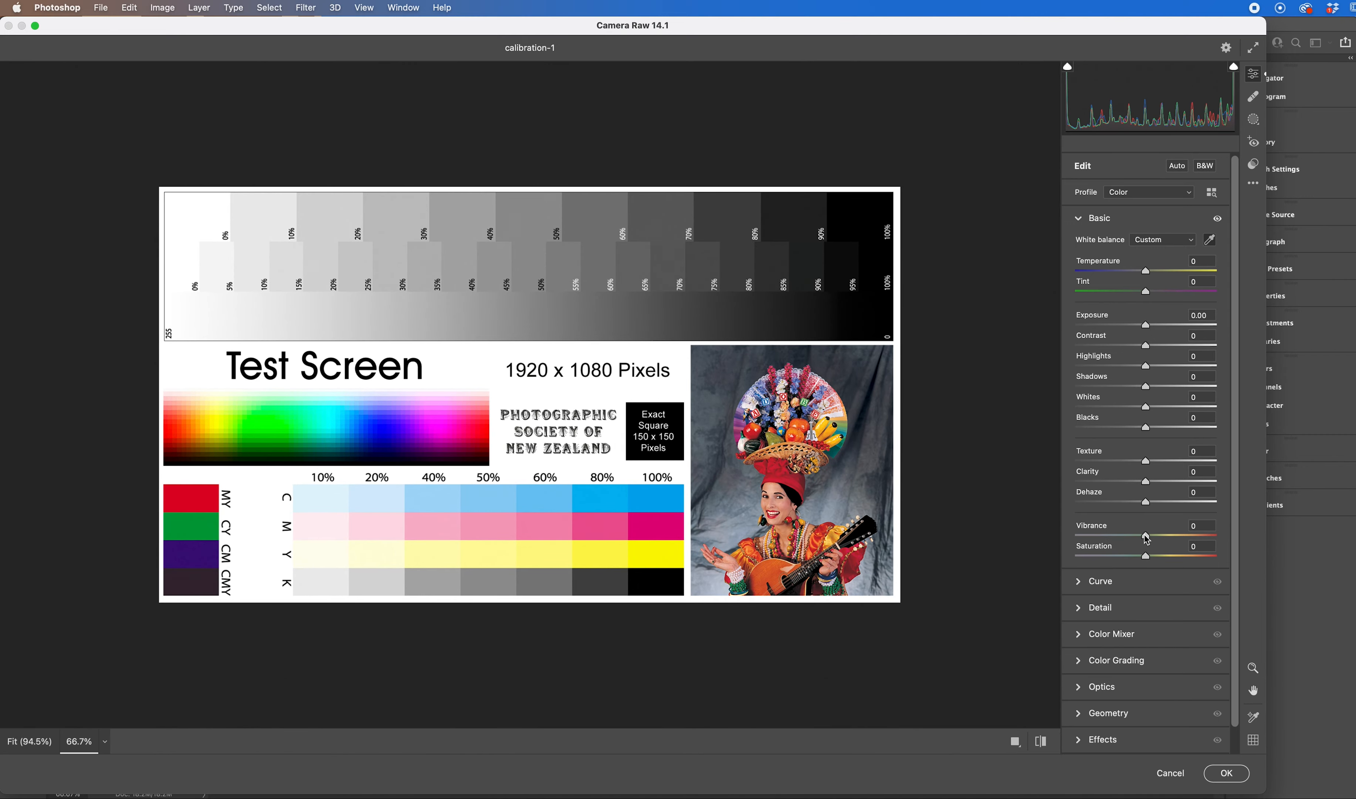
pyautogui.moveTo(1148, 539); pyautogui.dragTo(1257, 540)
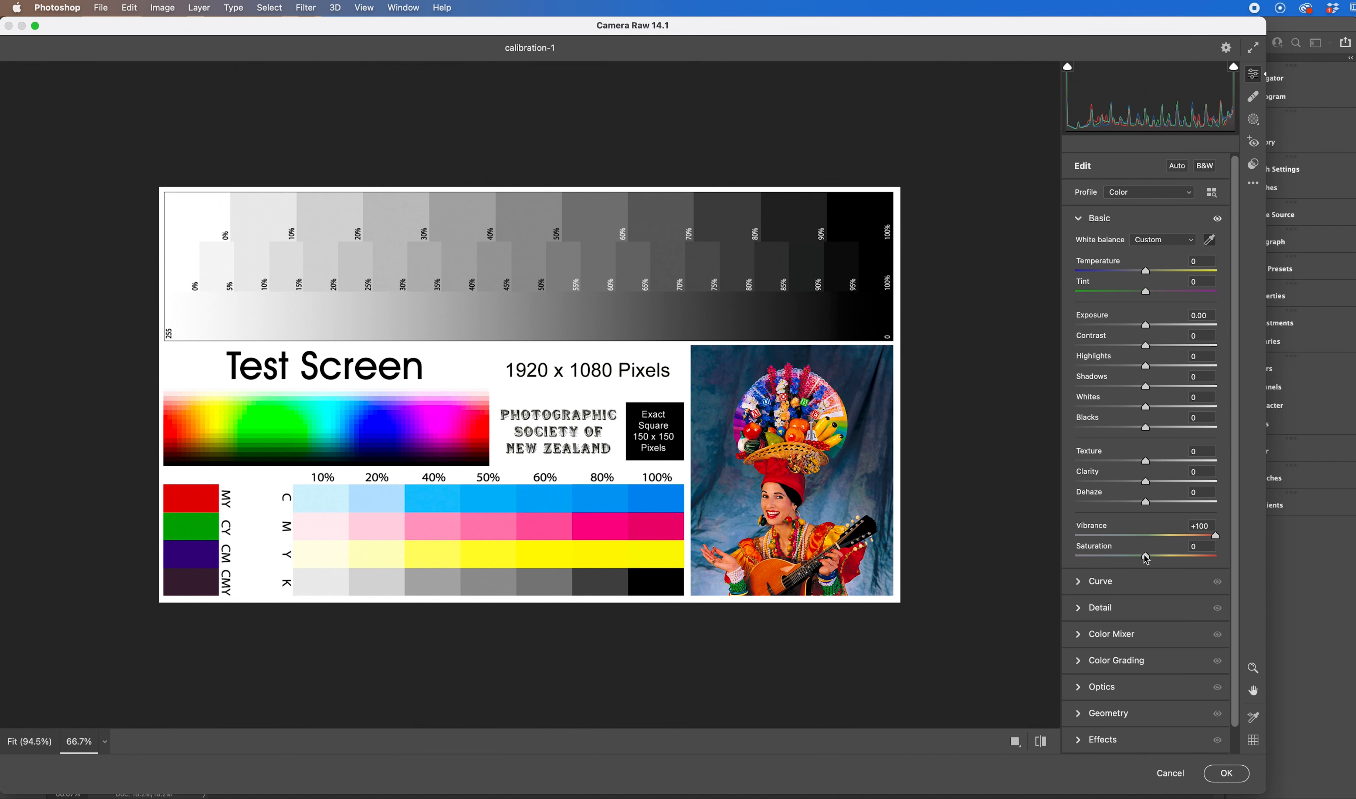
pyautogui.moveTo(1147, 559); pyautogui.dragTo(1220, 556)
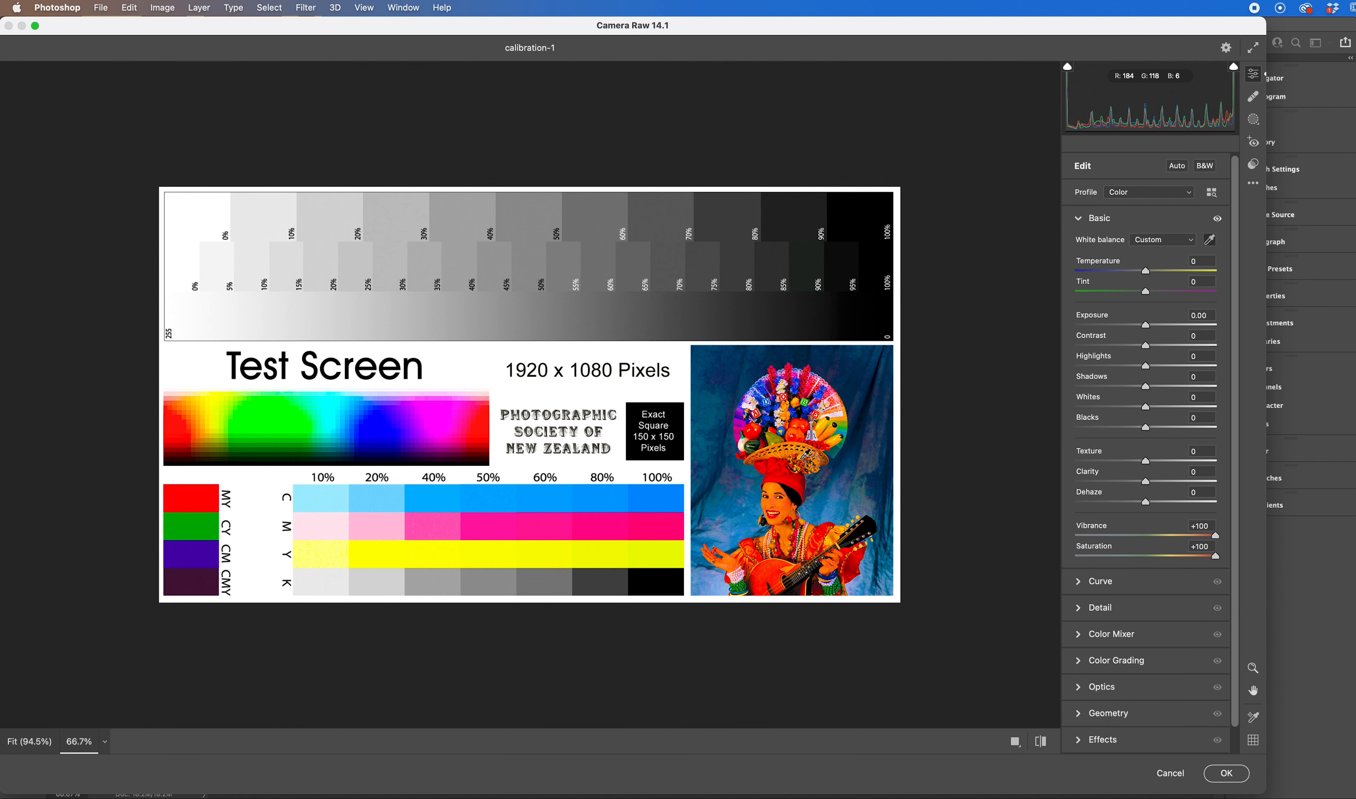
pyautogui.doubleClick(1217, 558)
pyautogui.doubleClick(1216, 535)
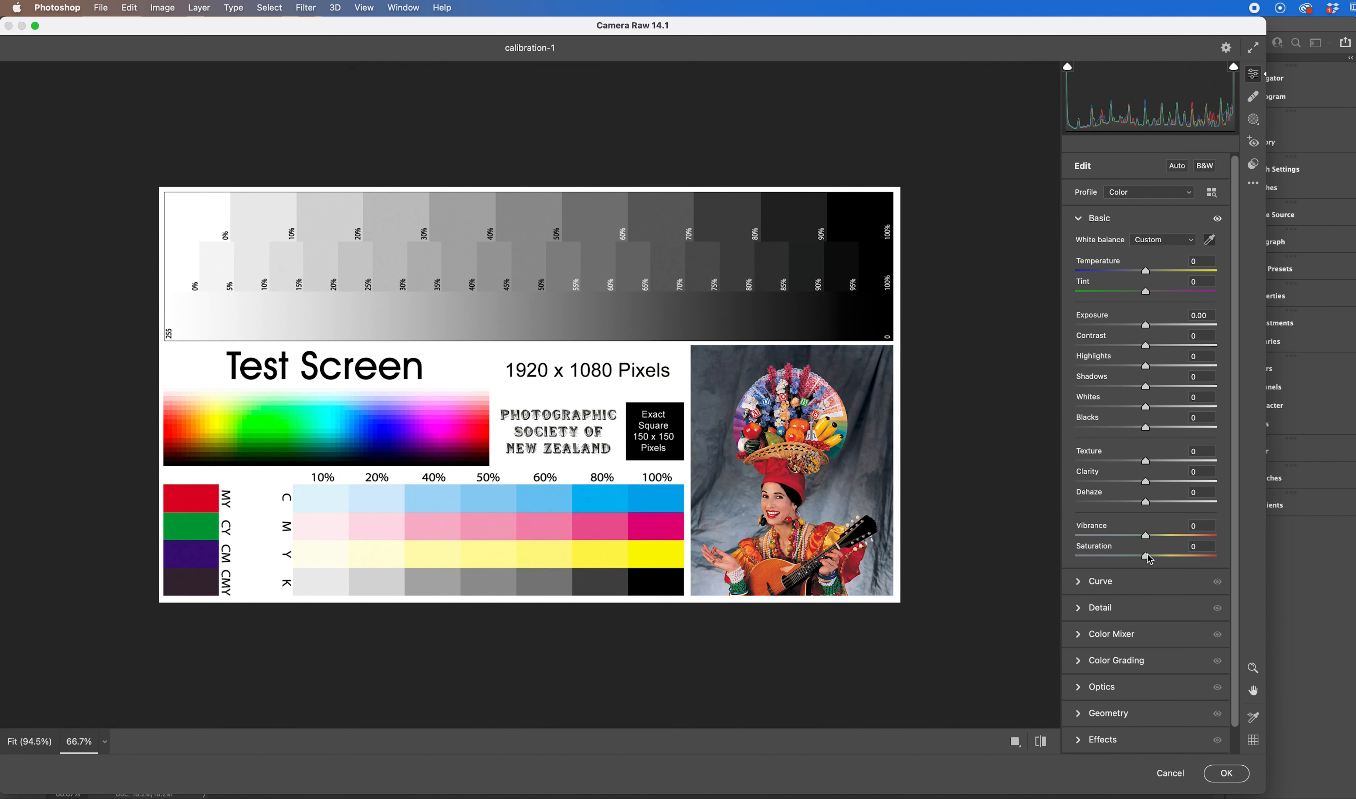
# Step: Compare Saturation at -100 with Vibrance at -100 on the test chart, resetting each to 0
pyautogui.moveTo(1148, 560); pyautogui.dragTo(1050, 558)
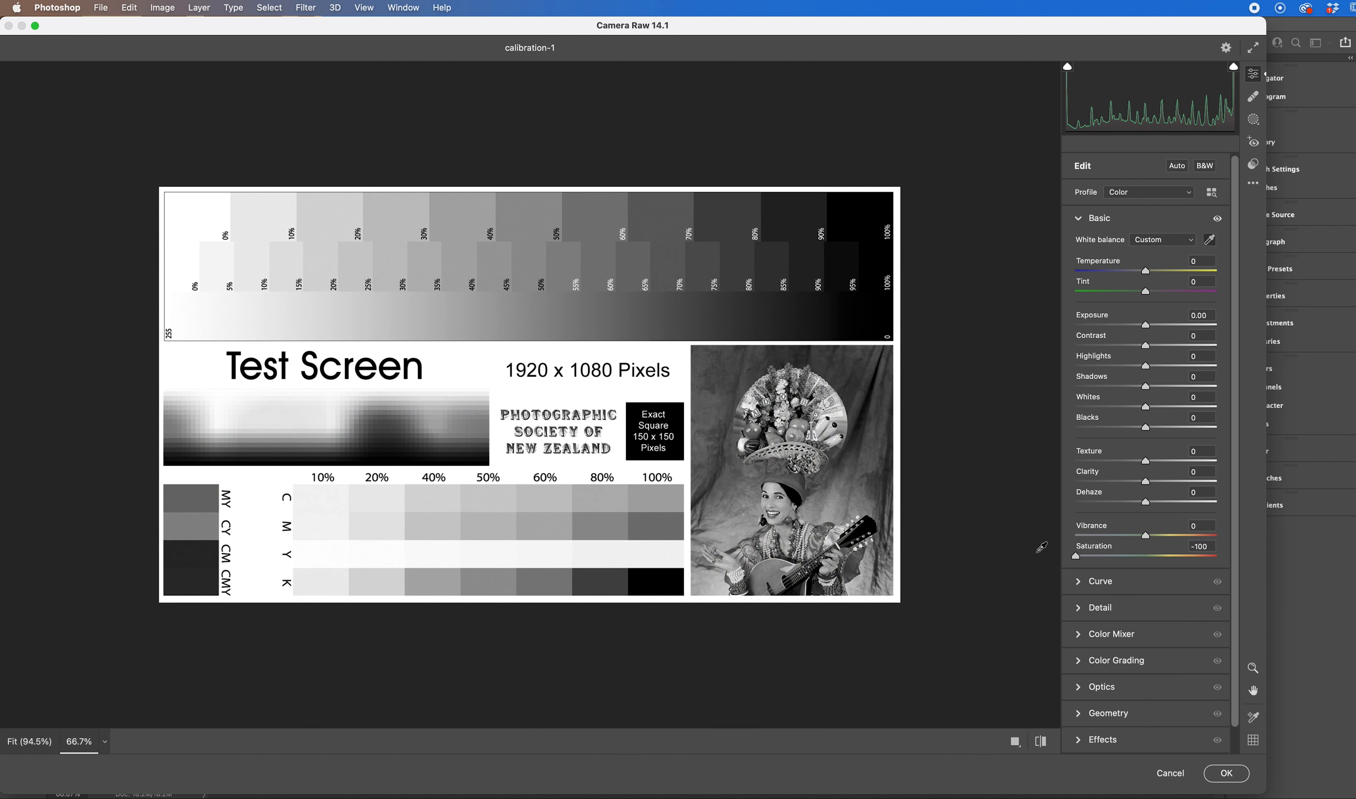
pyautogui.doubleClick(1076, 557)
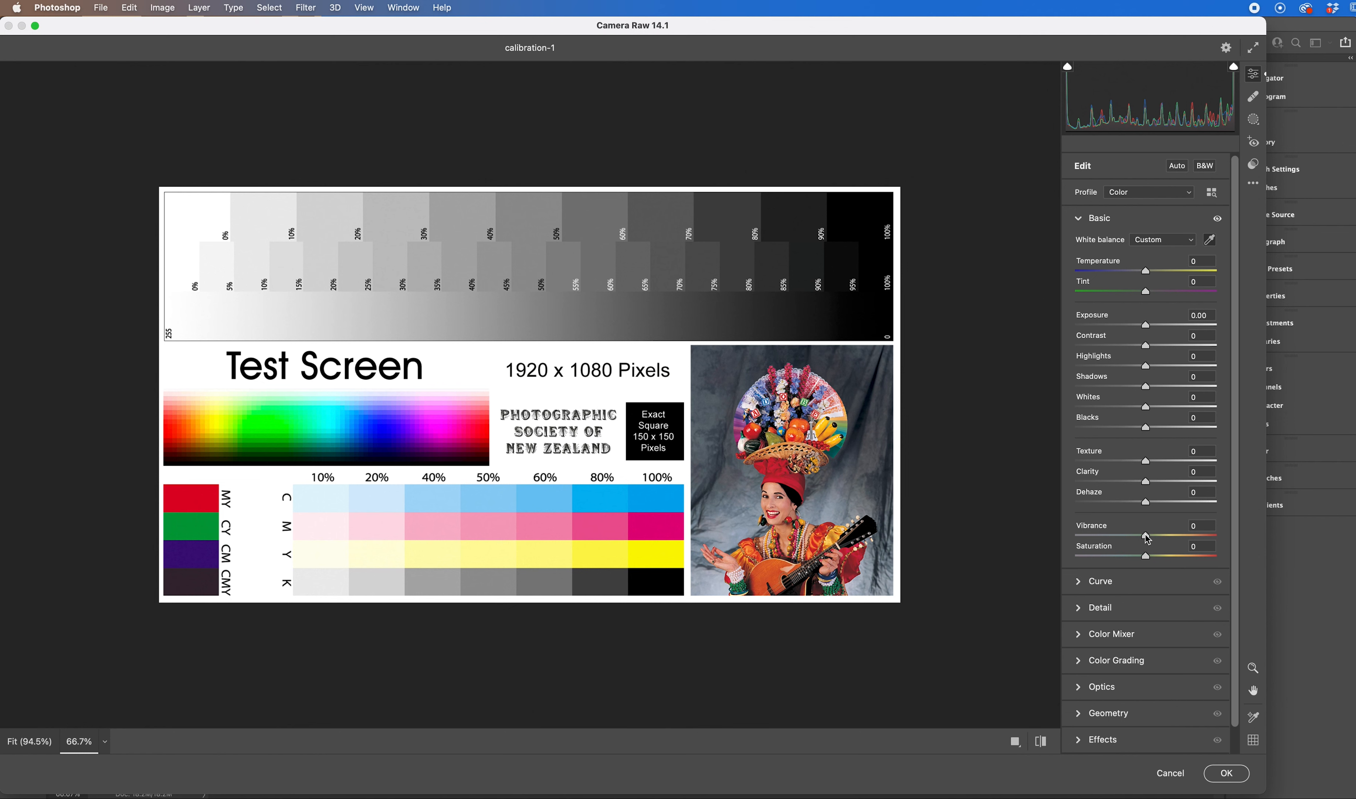
pyautogui.moveTo(1148, 539); pyautogui.dragTo(1044, 539)
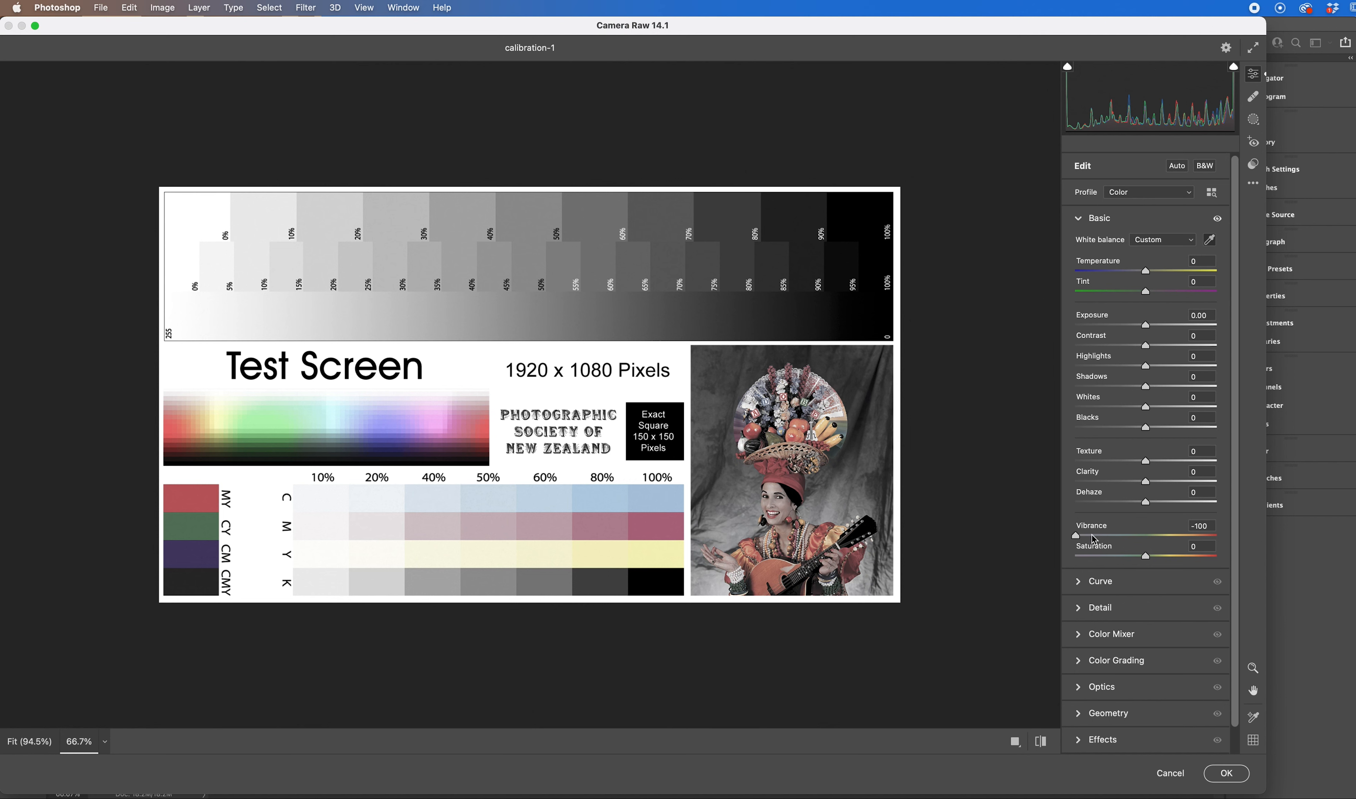
pyautogui.doubleClick(1076, 536)
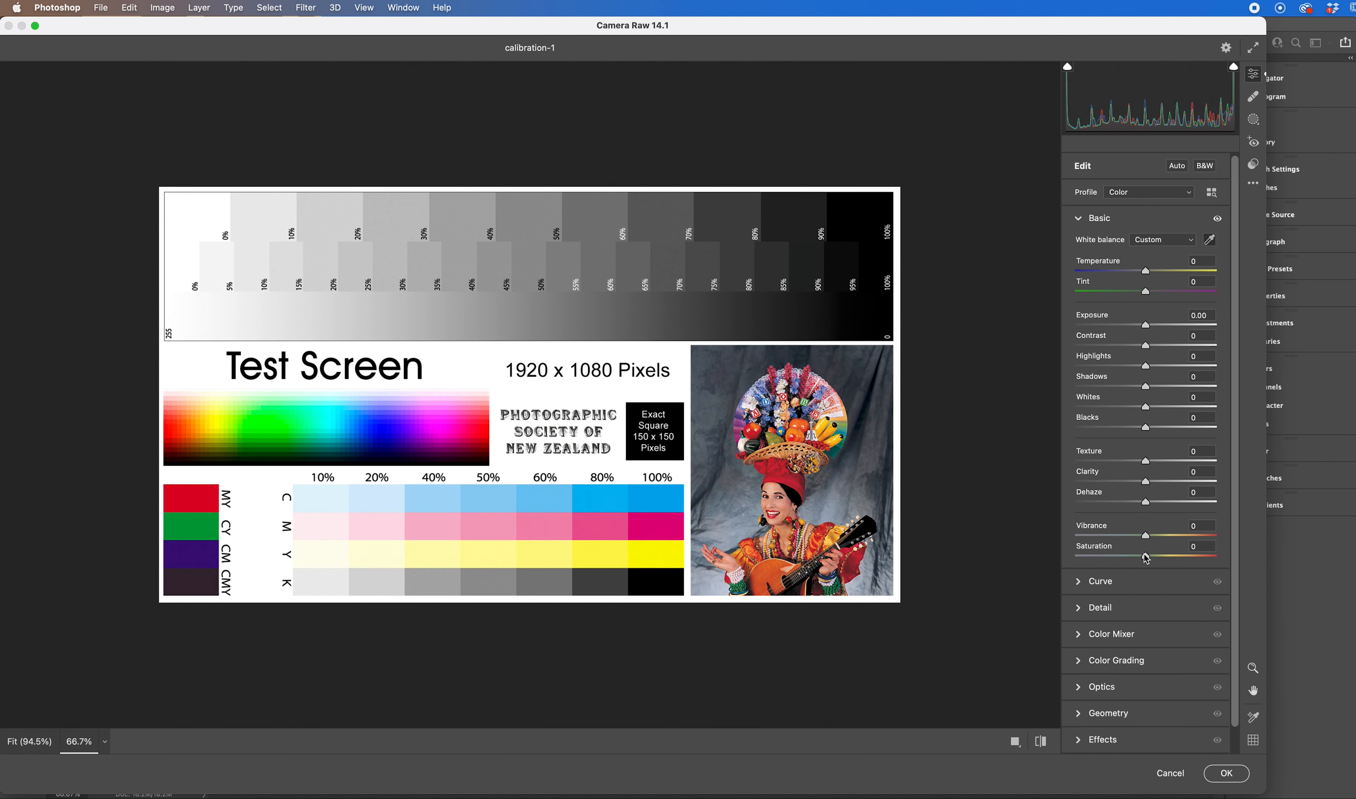
pyautogui.moveTo(1146, 558); pyautogui.dragTo(1044, 559)
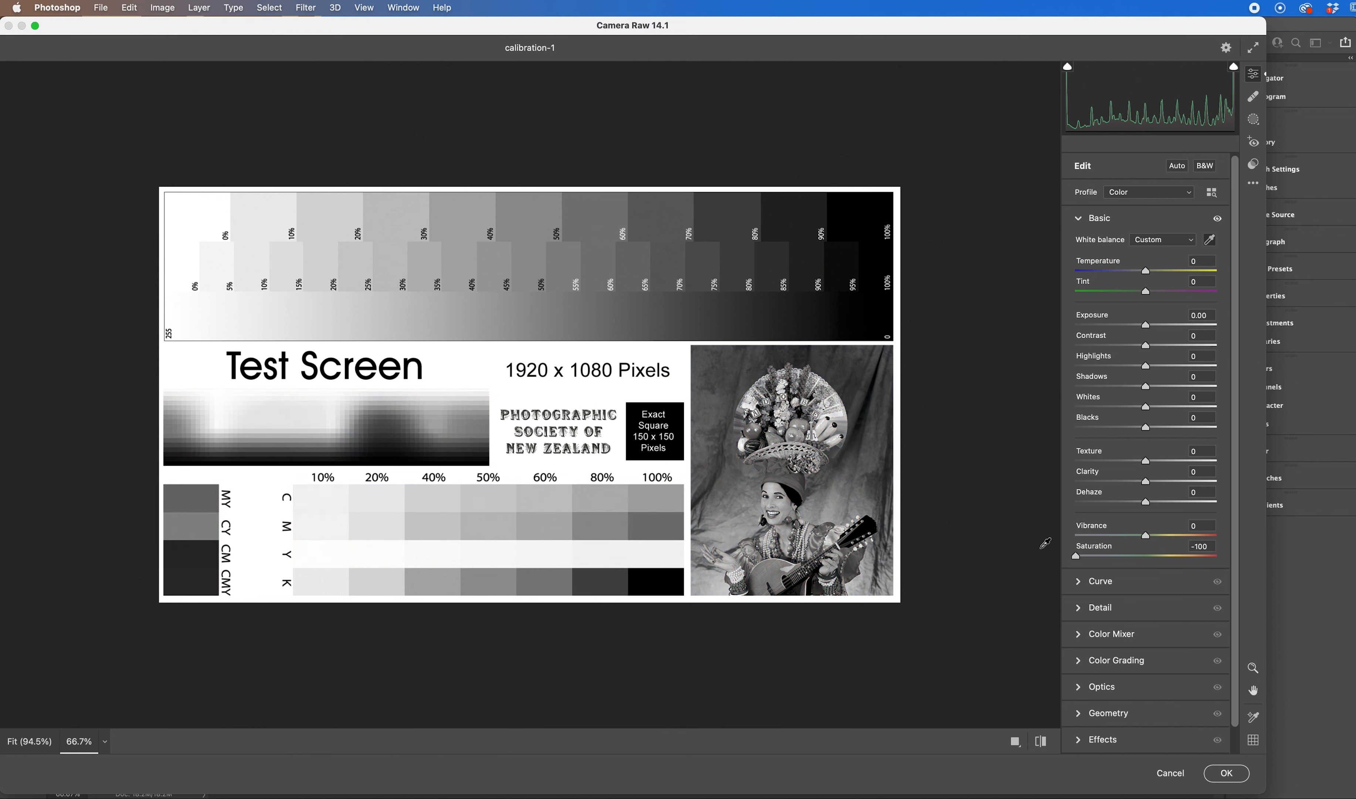
pyautogui.doubleClick(1076, 557)
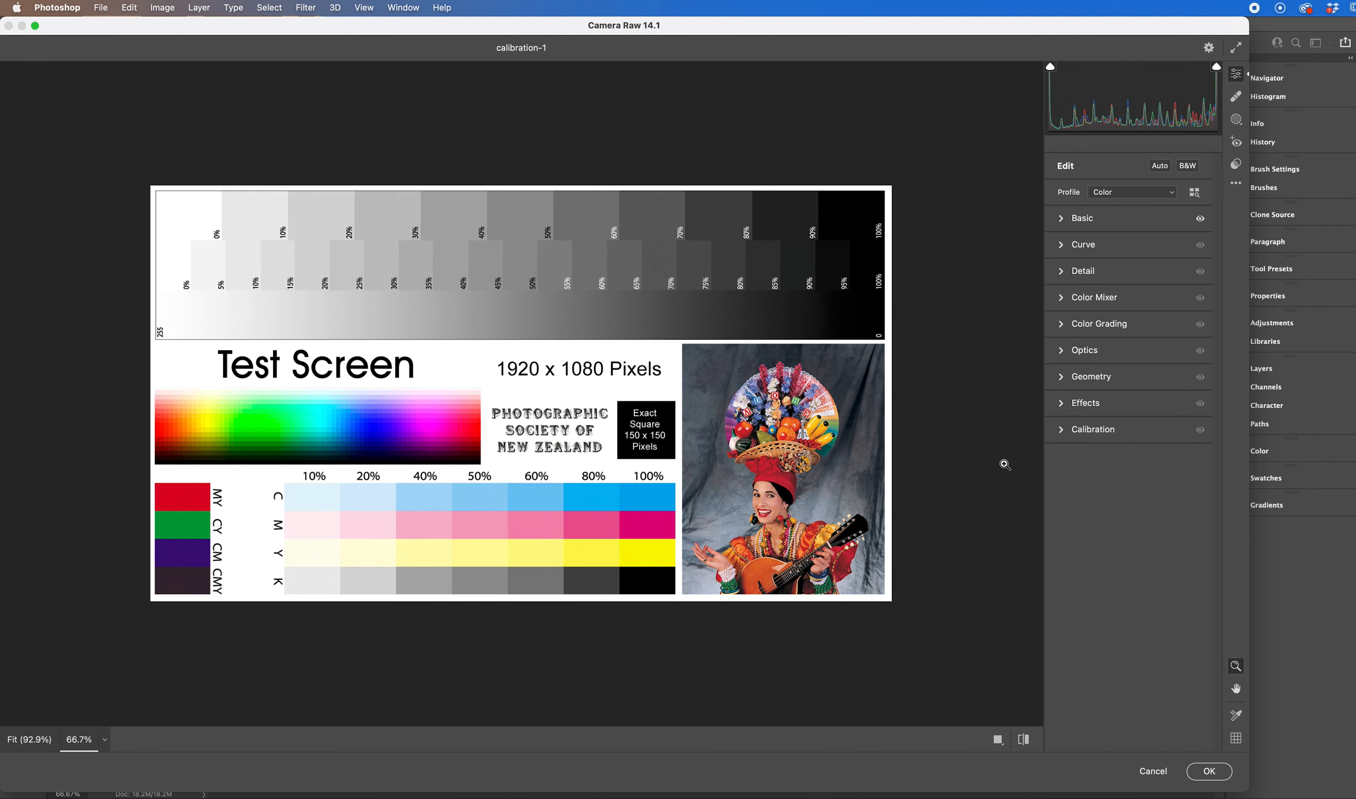
# Step: Expand the Curve section and show its parametric curve
pyautogui.click(1083, 217)
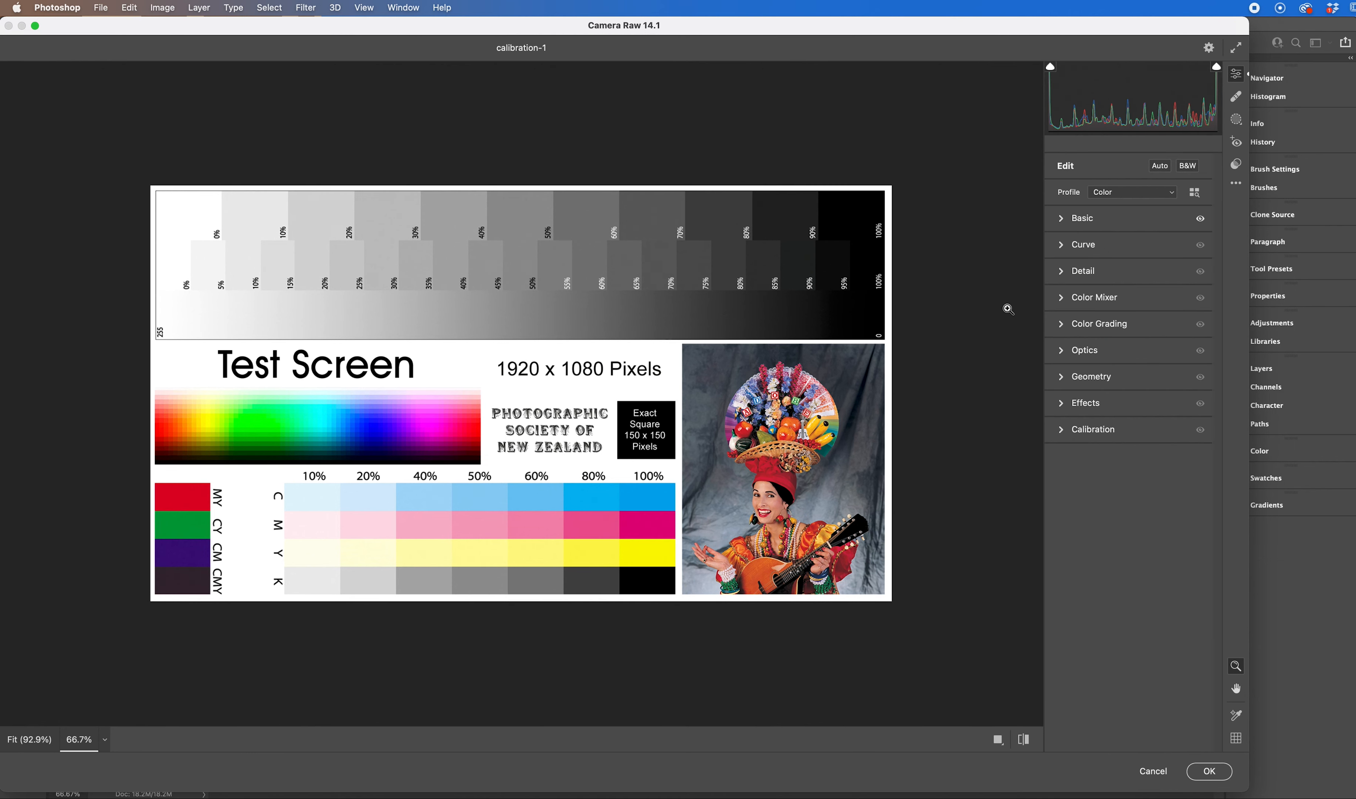
pyautogui.click(1065, 245)
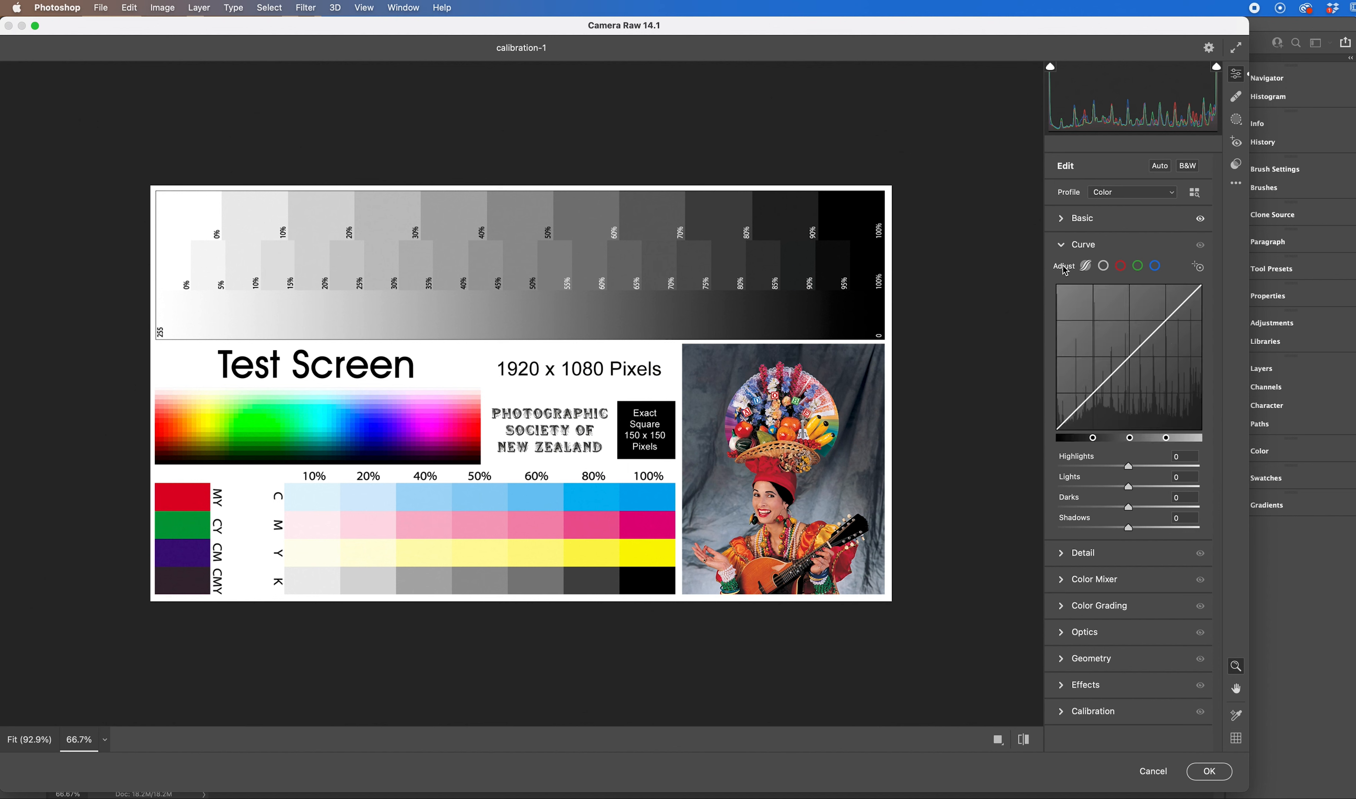
pyautogui.click(1086, 267)
# Step: Try the parametric curve's Highlights at +13 and -66 and shift the highlights region divider, resetting both to their defaults
pyautogui.moveTo(1093, 441)
pyautogui.moveTo(1129, 469)
pyautogui.mouseDown()
pyautogui.moveTo(1089, 469)
pyautogui.moveTo(1172, 472)
pyautogui.moveTo(1138, 470)
pyautogui.mouseUp()
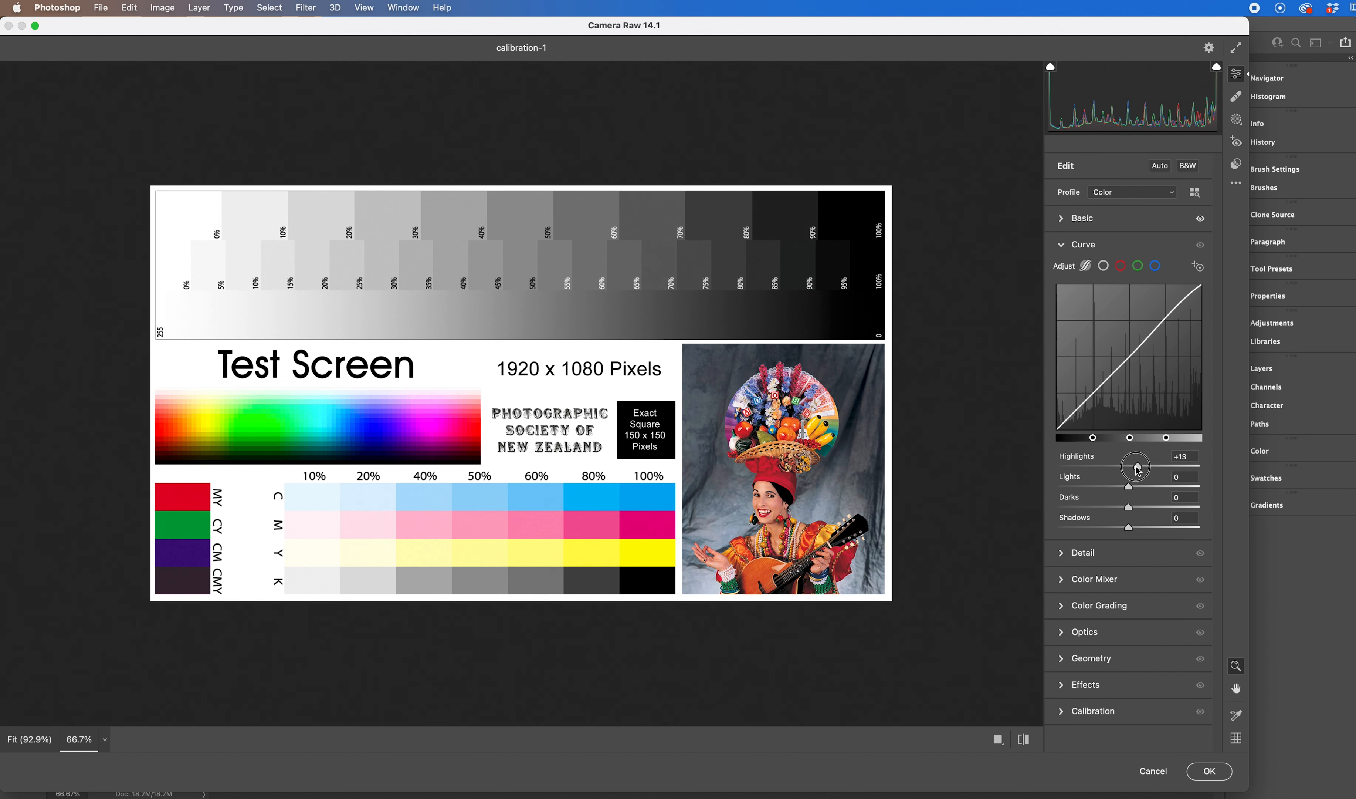
pyautogui.moveTo(1138, 470); pyautogui.dragTo(1083, 467)
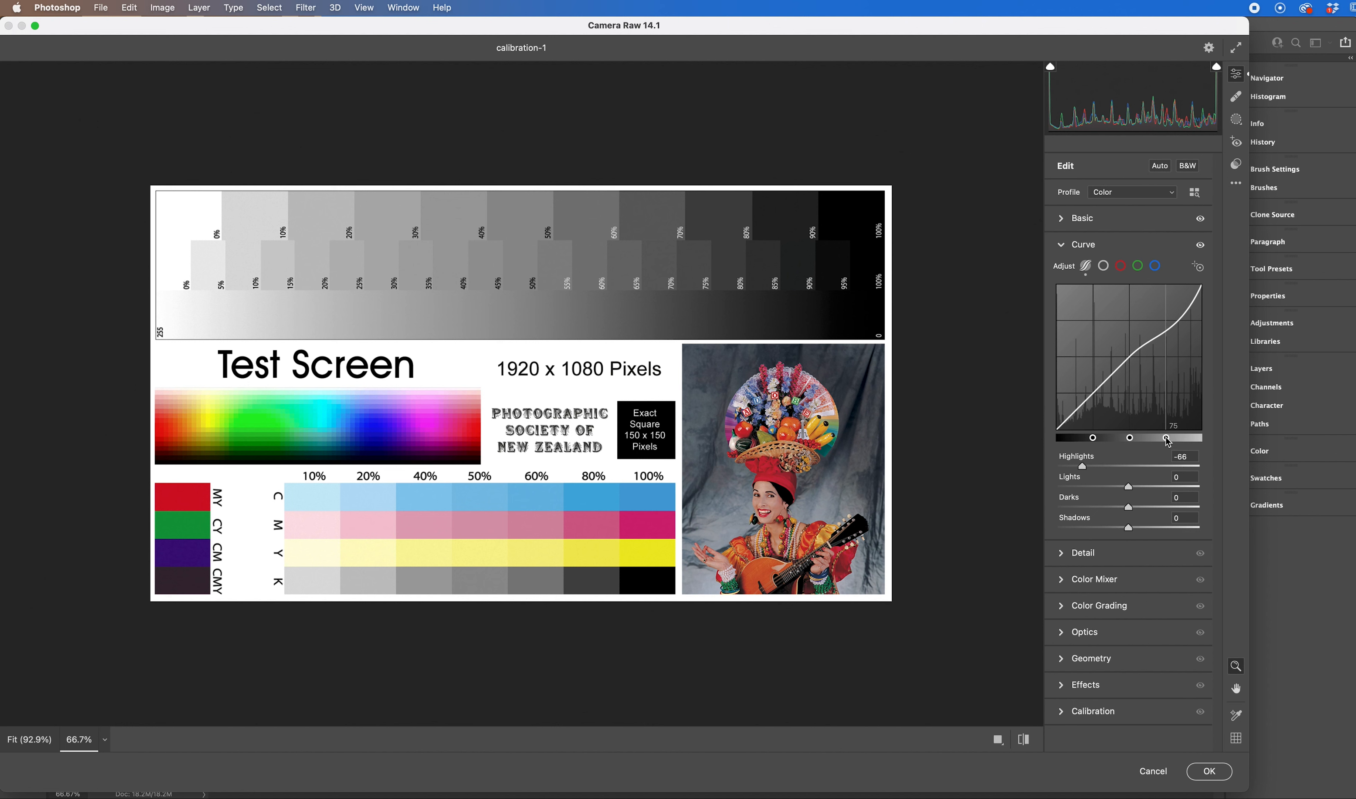
pyautogui.moveTo(1167, 441); pyautogui.dragTo(1164, 444)
pyautogui.doubleClick(1083, 466)
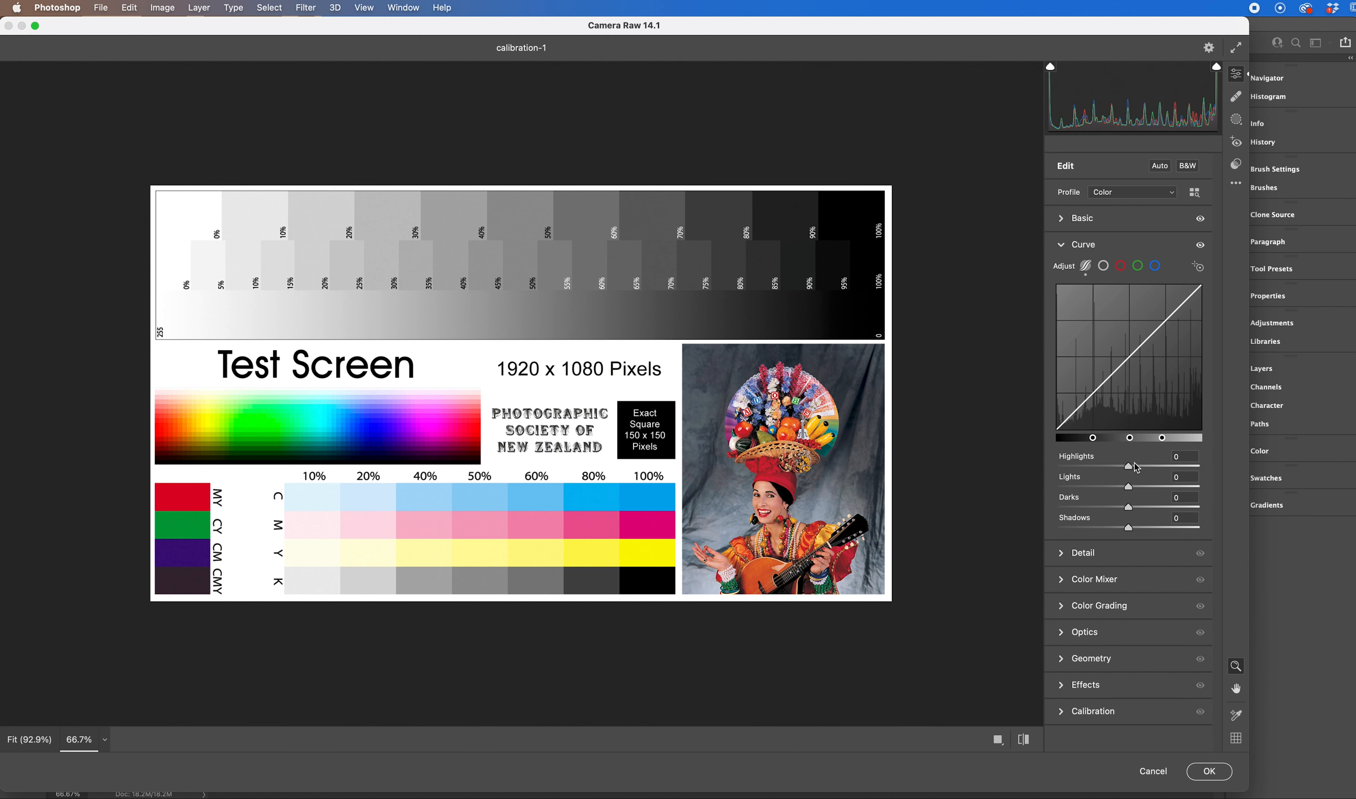
pyautogui.moveTo(1163, 439); pyautogui.dragTo(1178, 439)
pyautogui.doubleClick(1178, 439)
# Step: Set the parametric curve's Shadows to -86 and narrow the shadows region by moving its divider toward black
pyautogui.moveTo(1130, 528); pyautogui.dragTo(1069, 529)
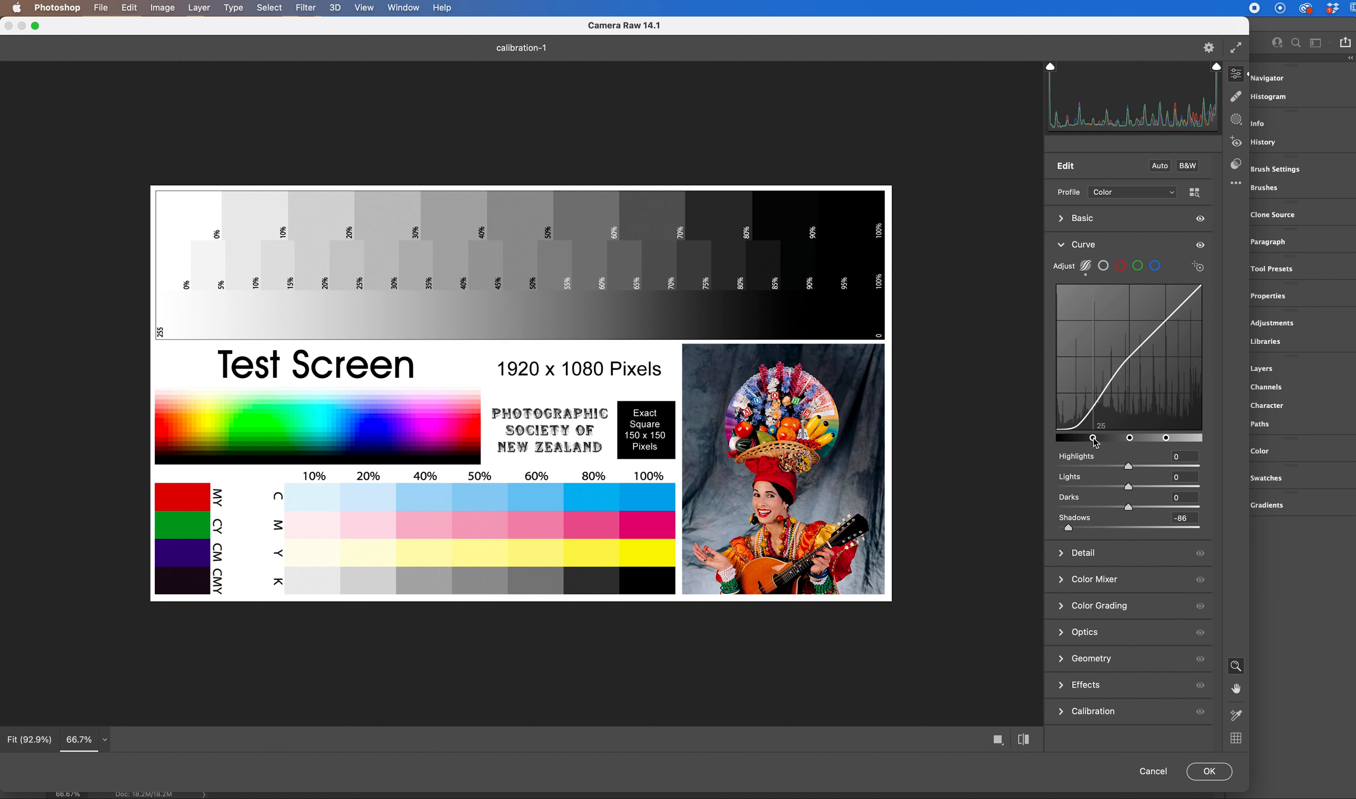
pyautogui.moveTo(1093, 438); pyautogui.dragTo(1073, 447)
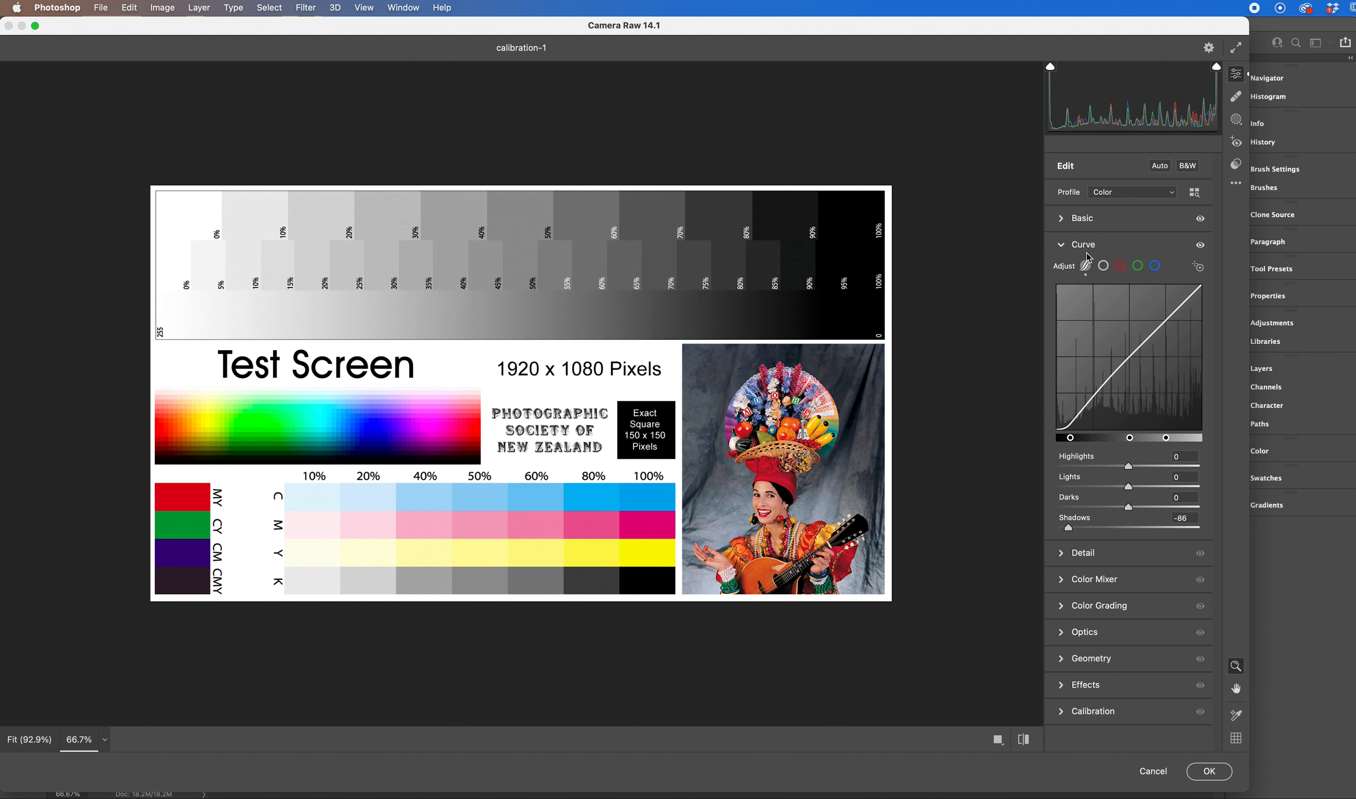
# Step: Toggle the Curve adjustments off and on to compare their effect, and reset the parametric curve's Shadows to 0
pyautogui.click(1201, 246)
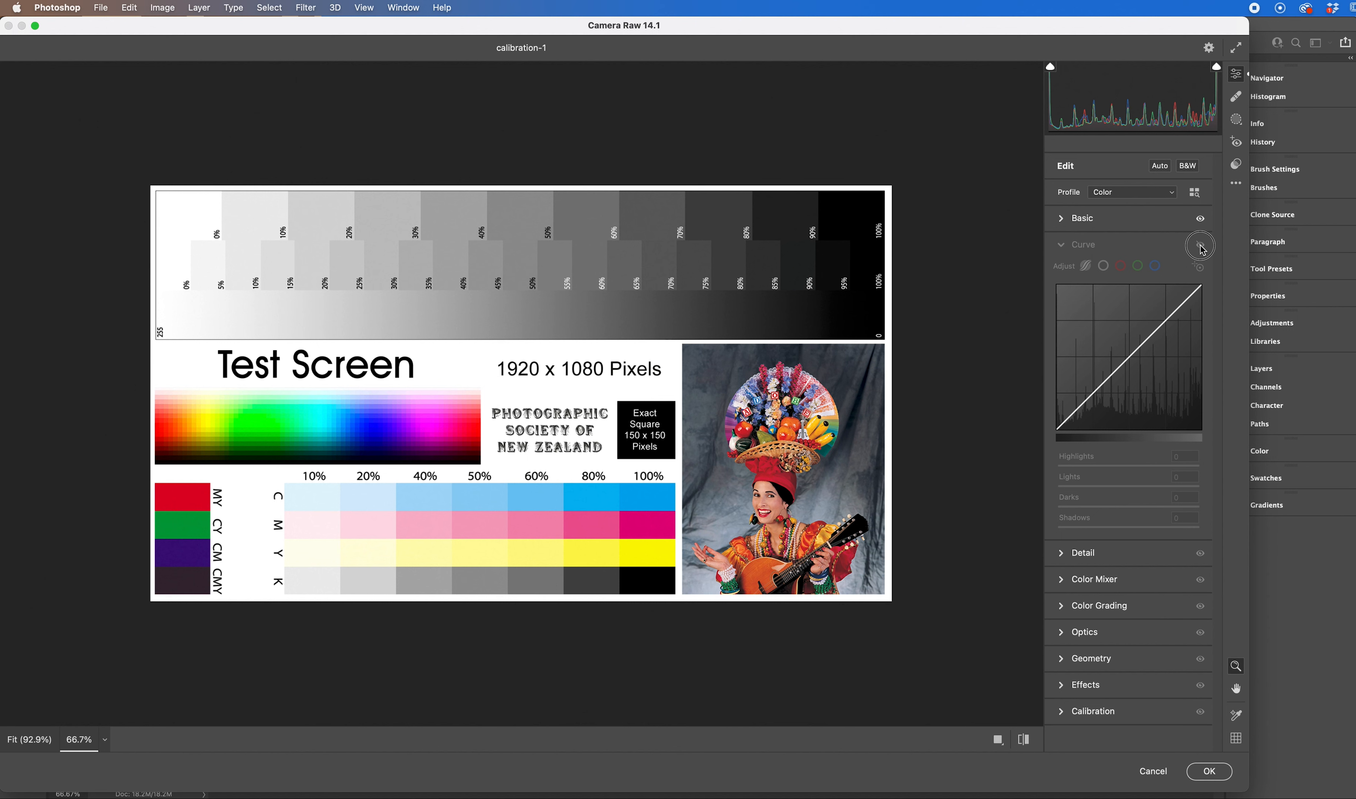
pyautogui.click(1201, 246)
pyautogui.click(1201, 246)
pyautogui.click(1201, 246)
pyautogui.click(1200, 246)
pyautogui.click(1201, 246)
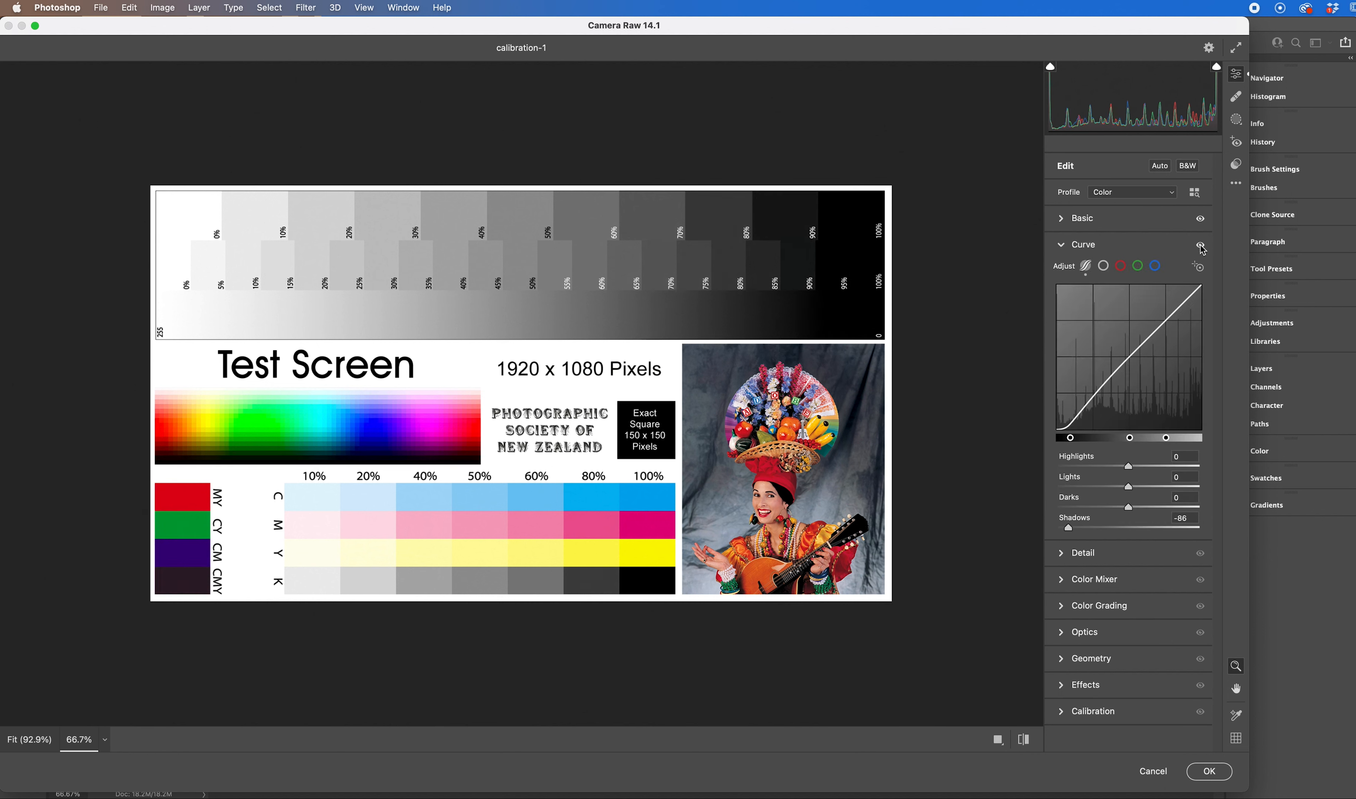
pyautogui.doubleClick(1070, 529)
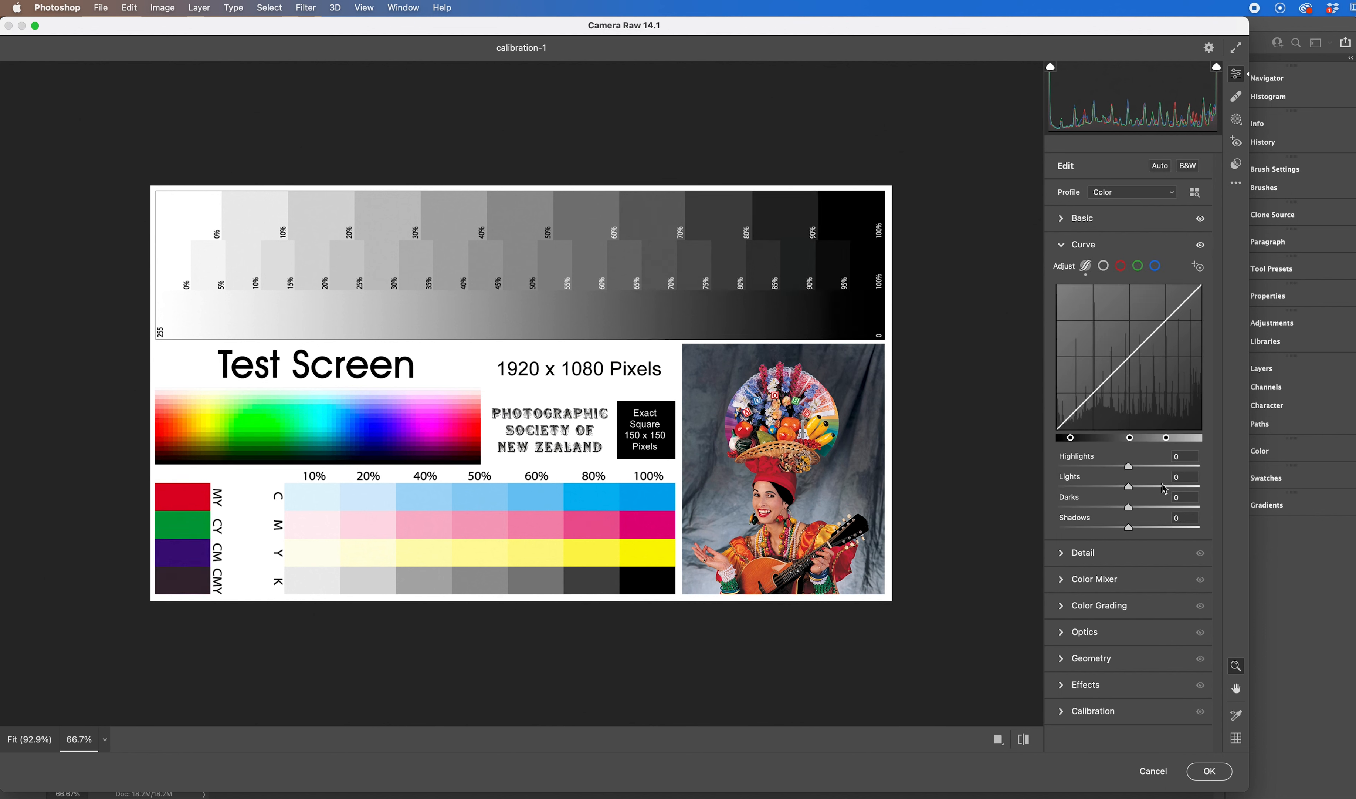
# Step: On the point curve, add midtone, highlight and shadow points, raise the highlight point and move the shadow point to input 76, output 99
pyautogui.click(1105, 267)
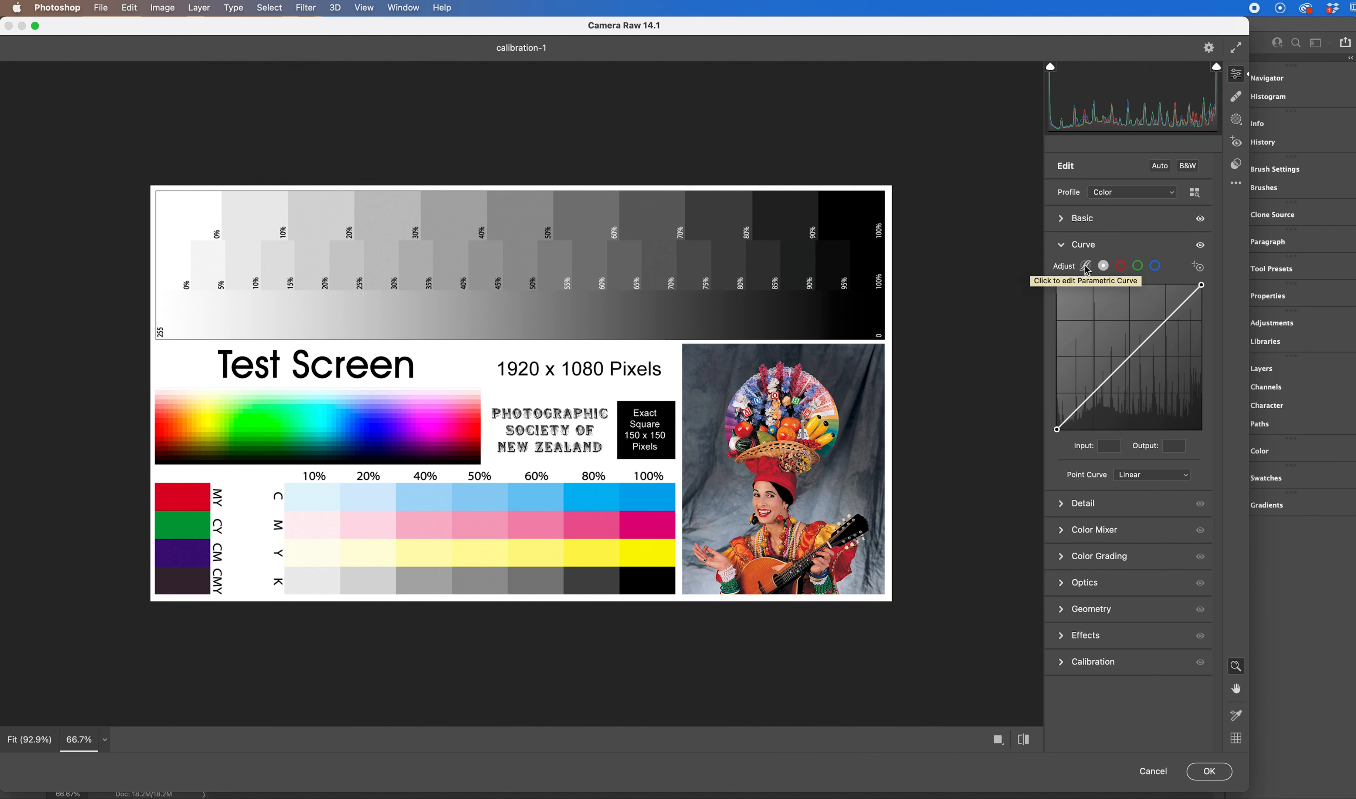
pyautogui.click(1086, 267)
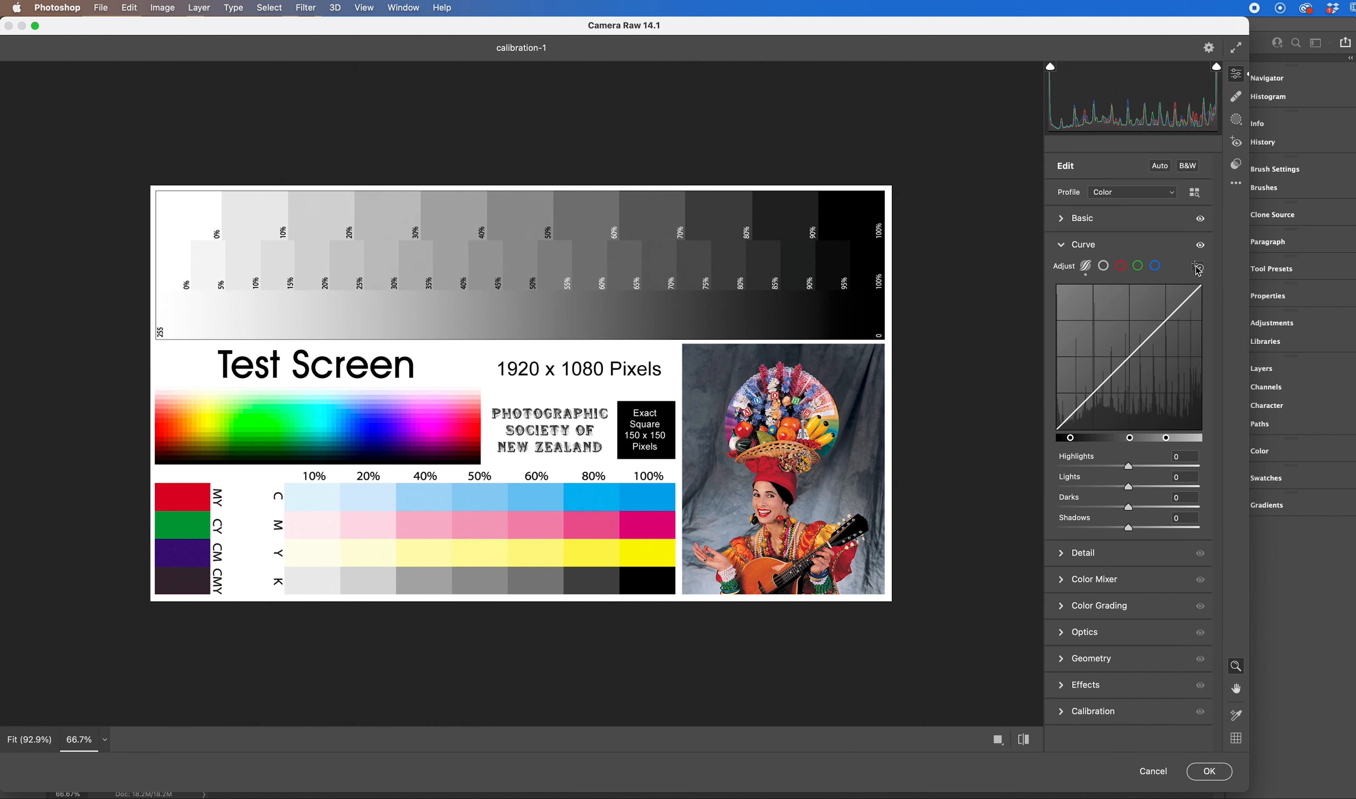
pyautogui.click(1104, 267)
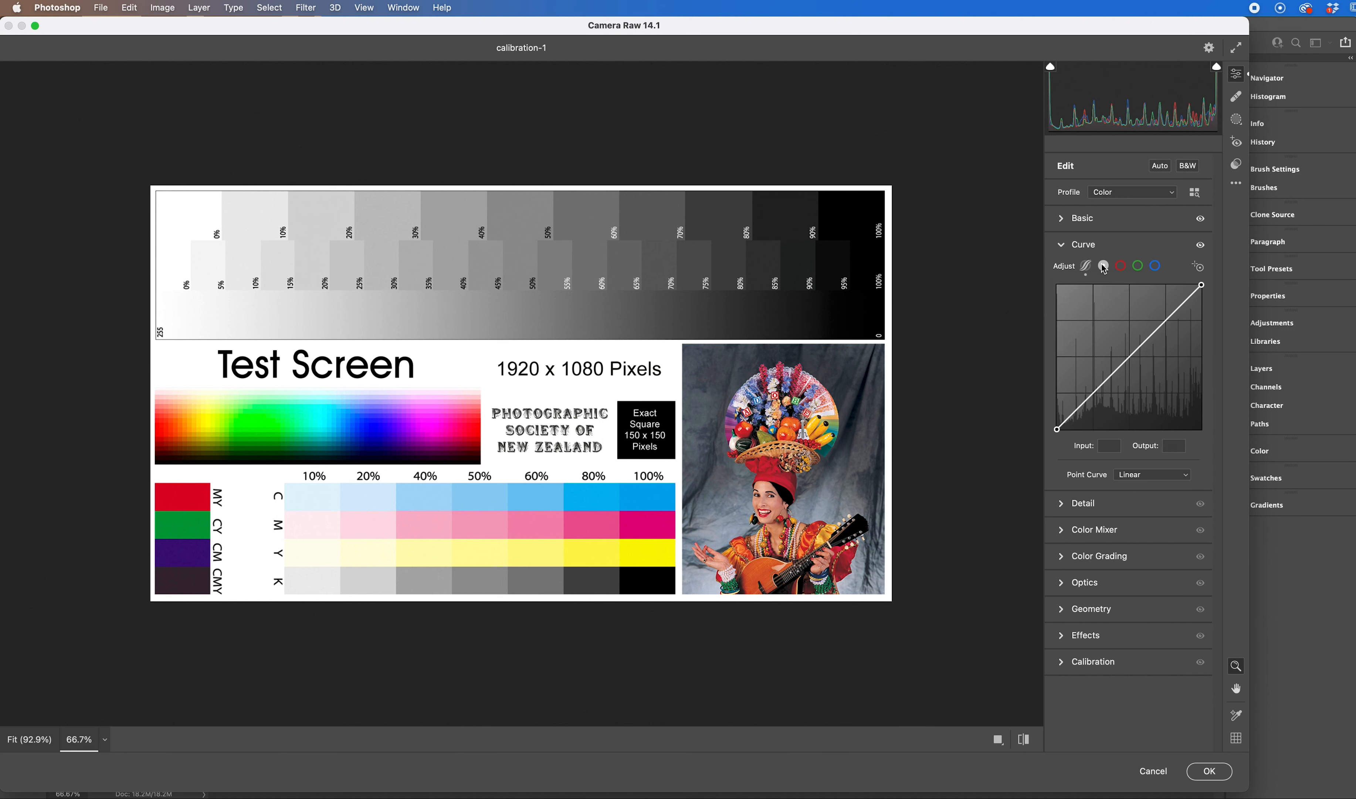
pyautogui.click(1130, 357)
pyautogui.click(1155, 334)
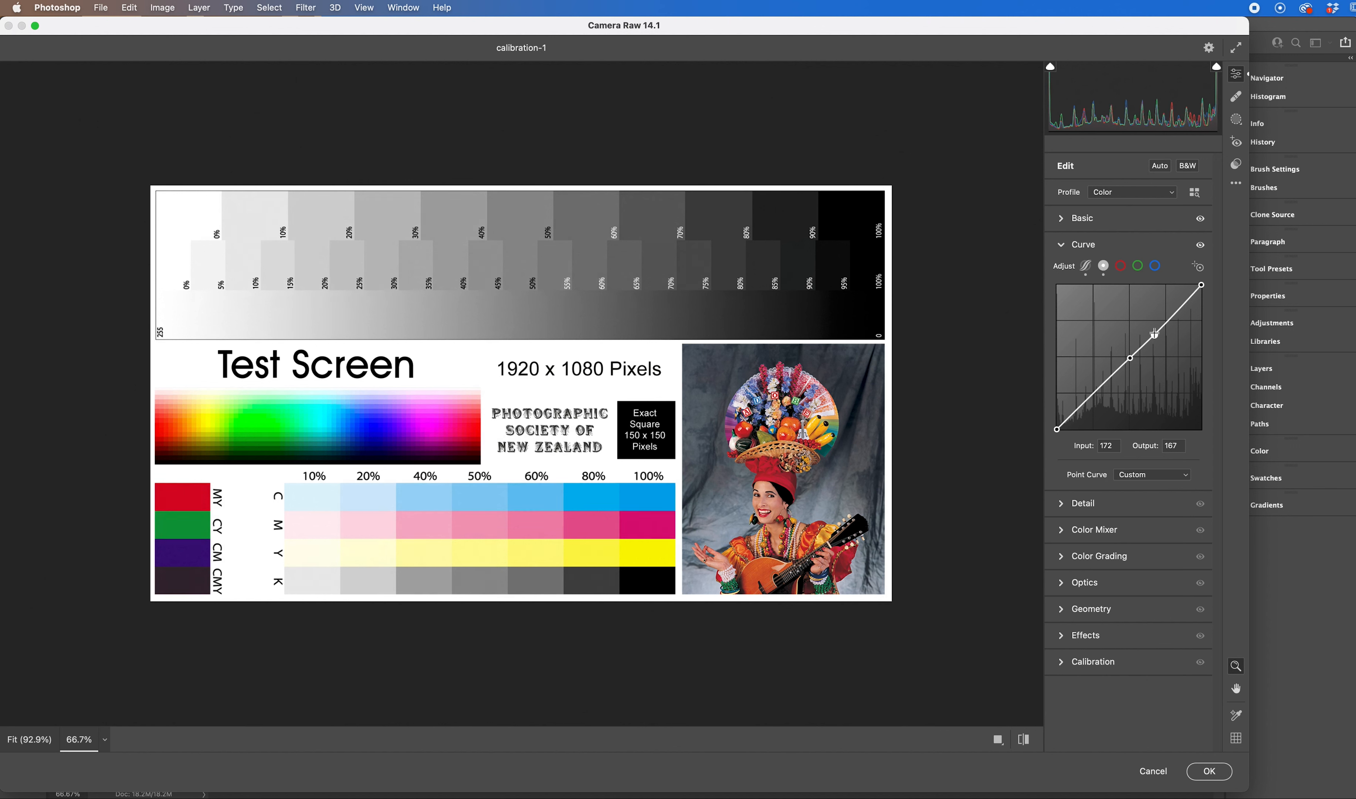
pyautogui.click(1108, 382)
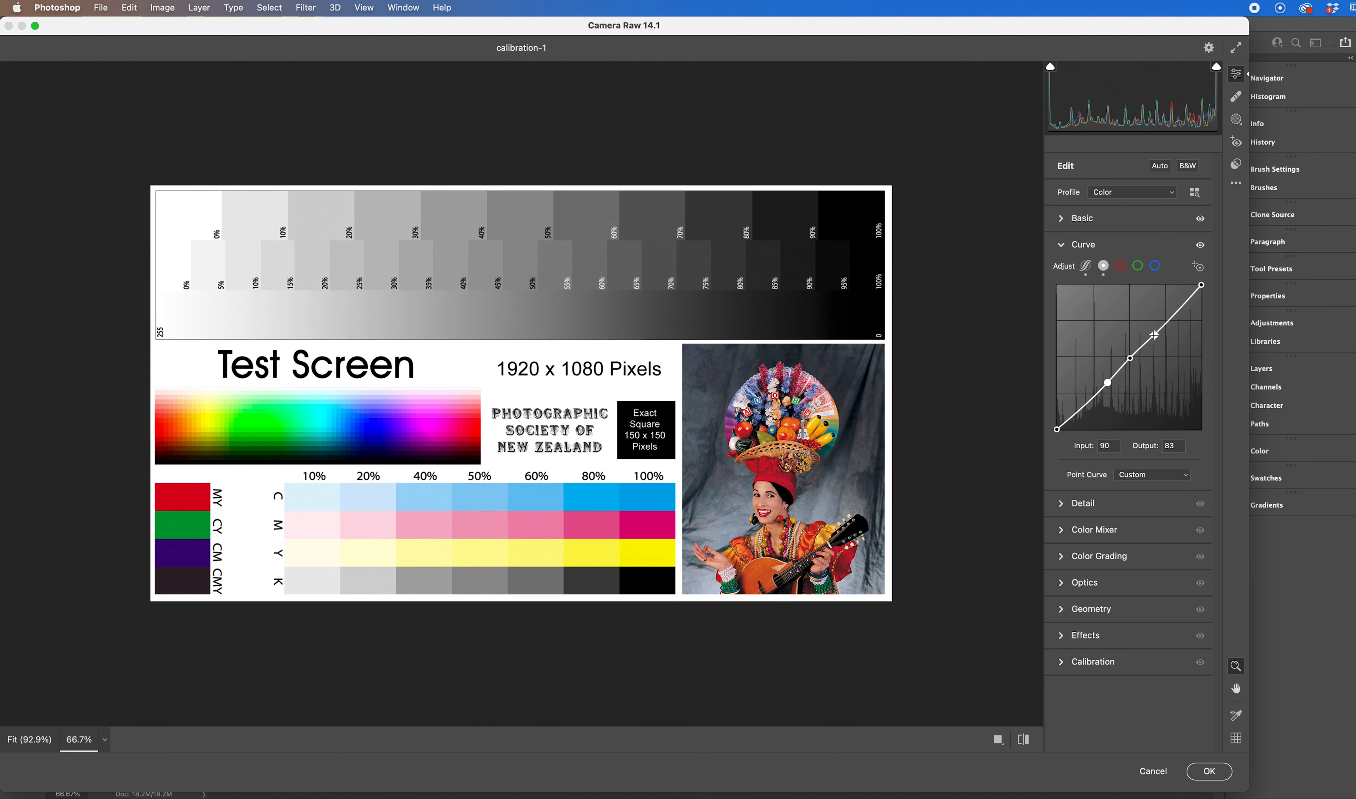
pyautogui.moveTo(1154, 334); pyautogui.dragTo(1147, 317)
pyautogui.moveTo(1108, 382); pyautogui.dragTo(1101, 373)
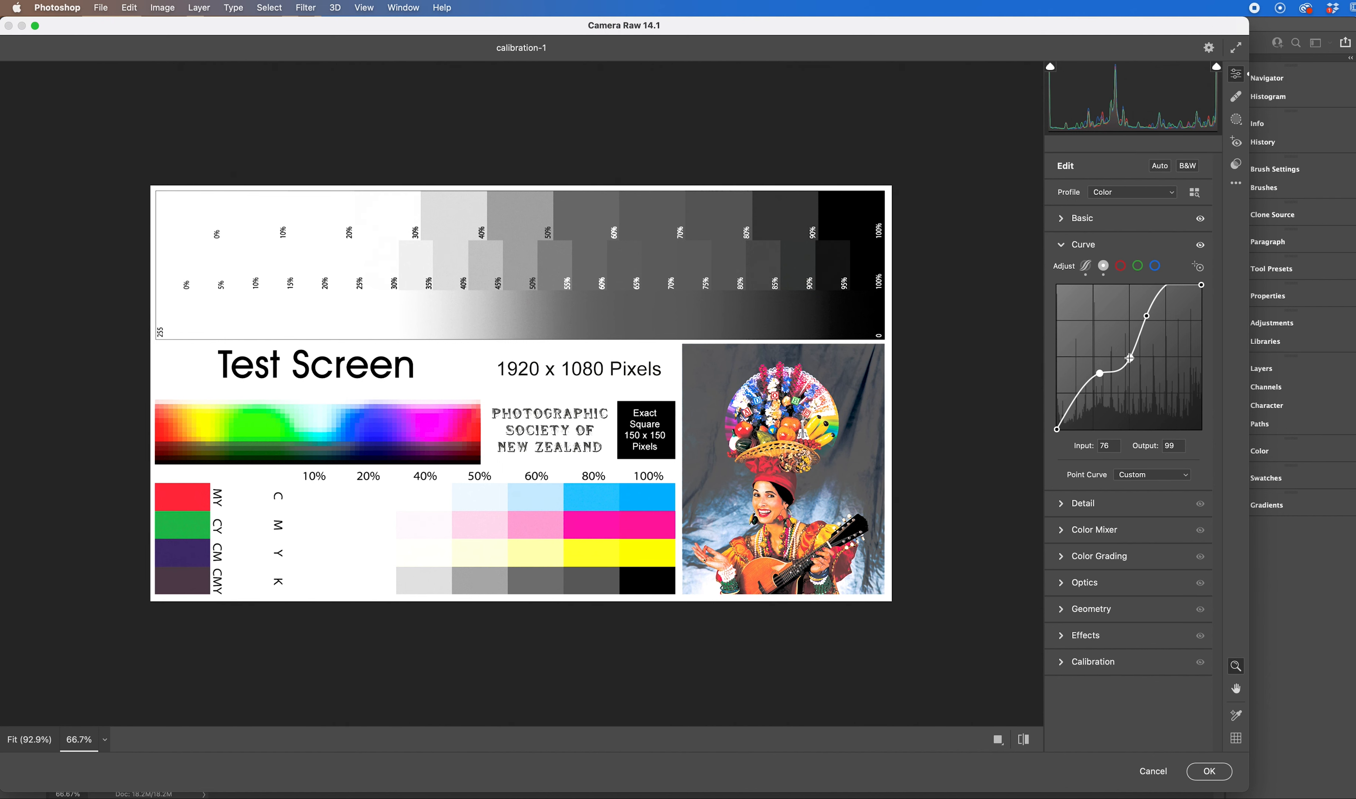
# Step: Remove the highlight, midtone and shadow points from the point curve
pyautogui.click(1129, 358)
pyautogui.moveTo(1148, 316); pyautogui.dragTo(1261, 325)
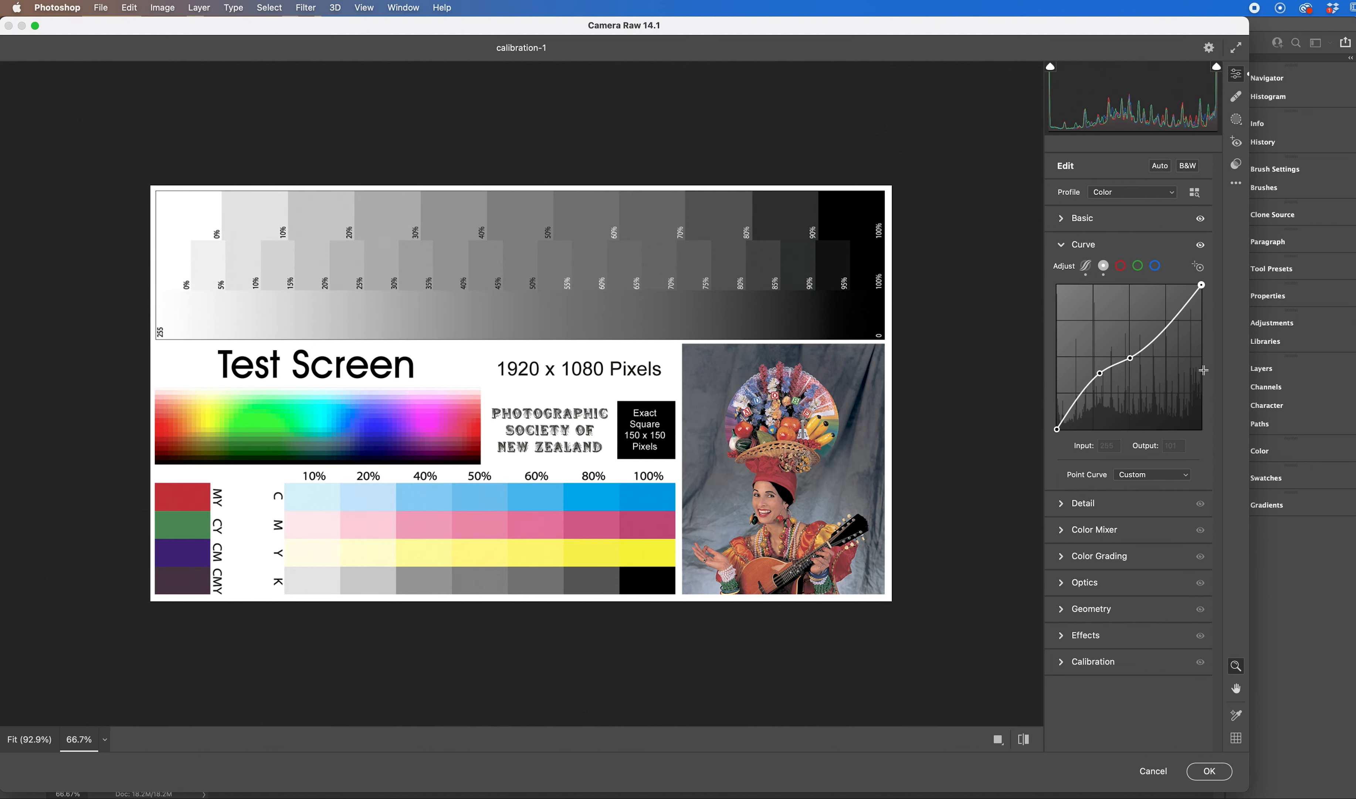
pyautogui.press('Delete')
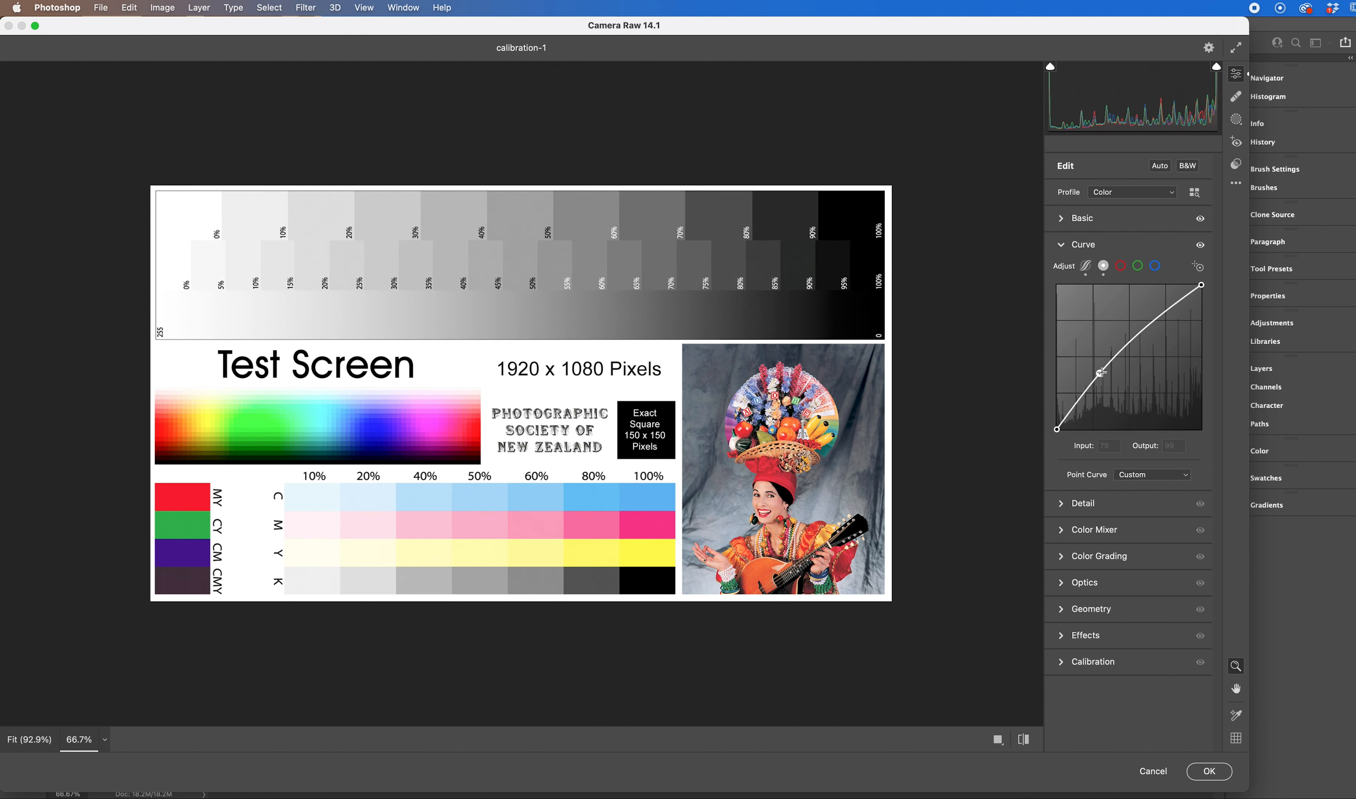
pyautogui.click(1100, 373)
pyautogui.press('Delete')
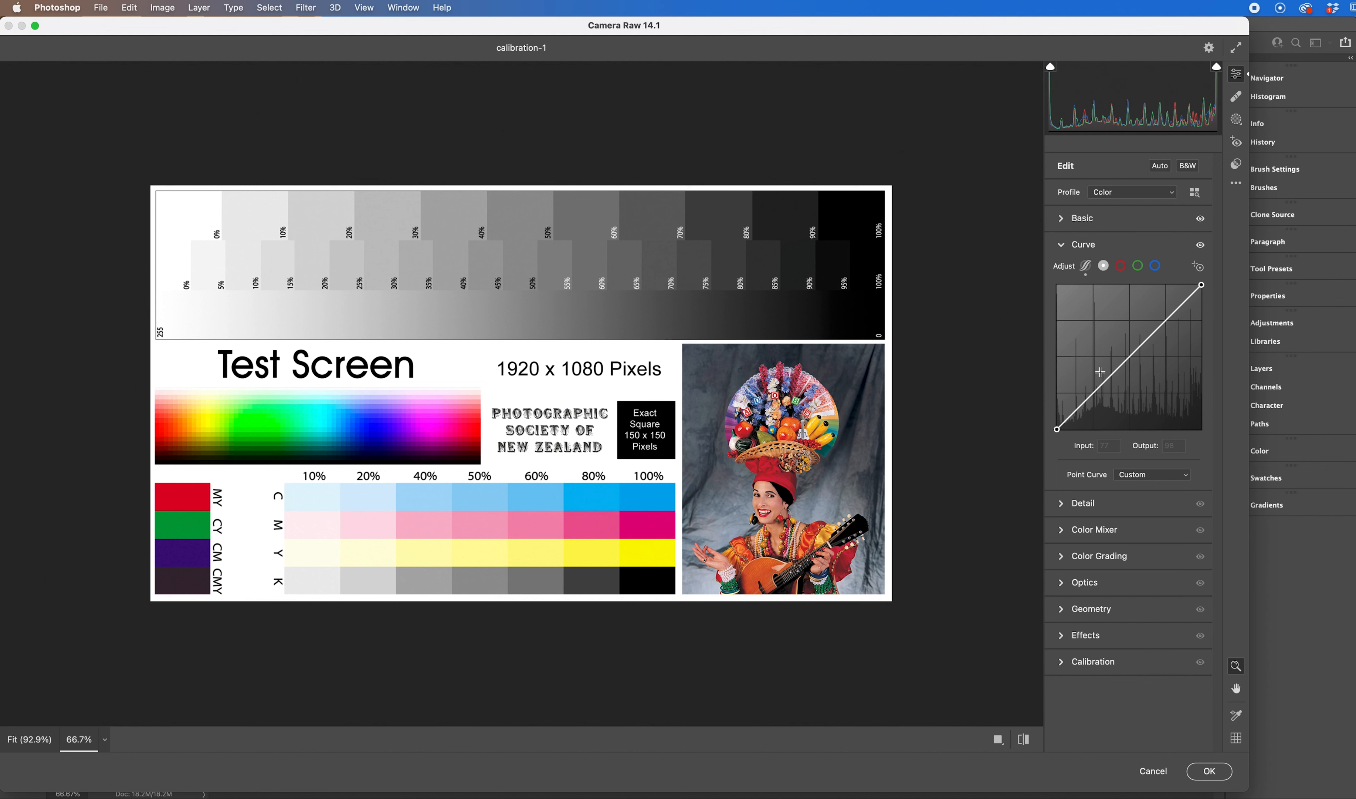
# Step: Apply the Medium Contrast preset to the point curve and raise its shadow point slightly
pyautogui.click(1129, 358)
pyautogui.click(1183, 476)
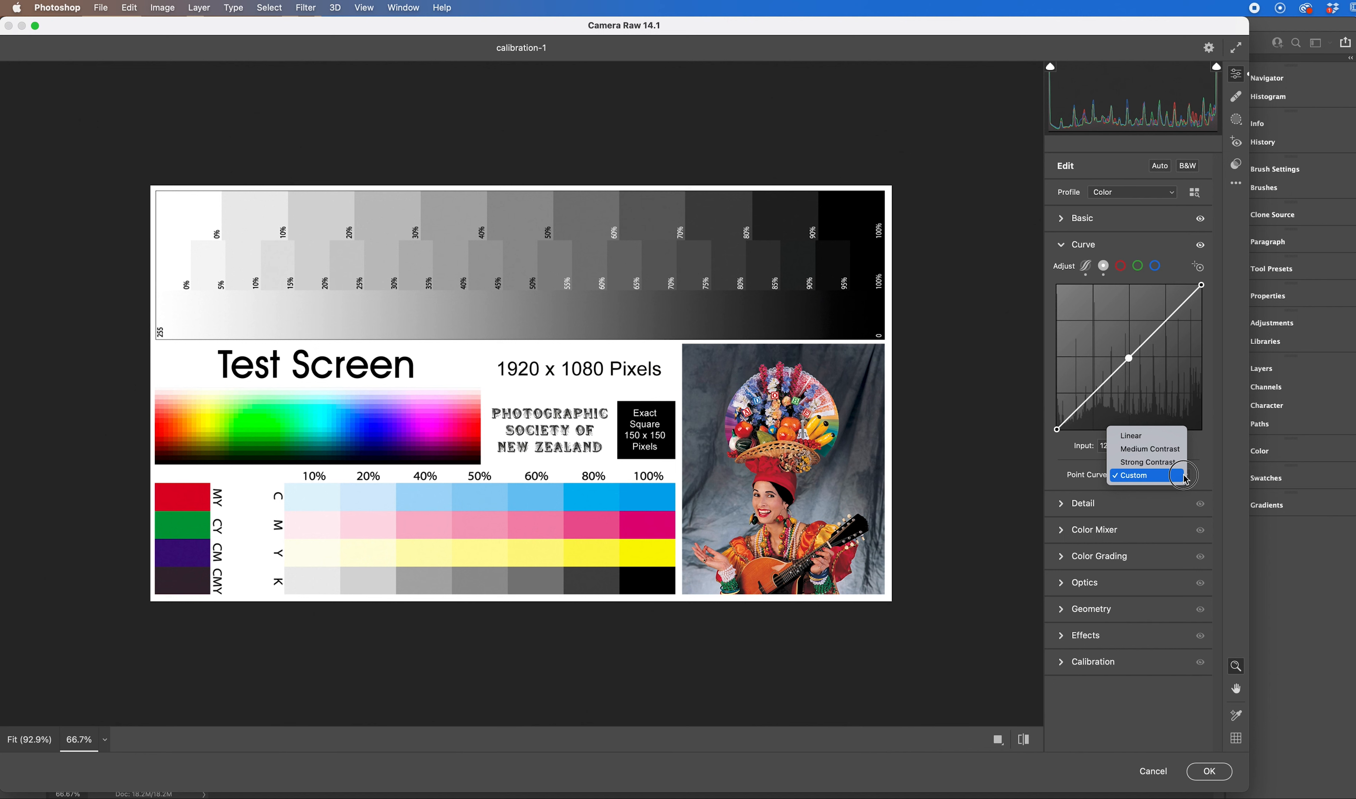
pyautogui.click(1173, 449)
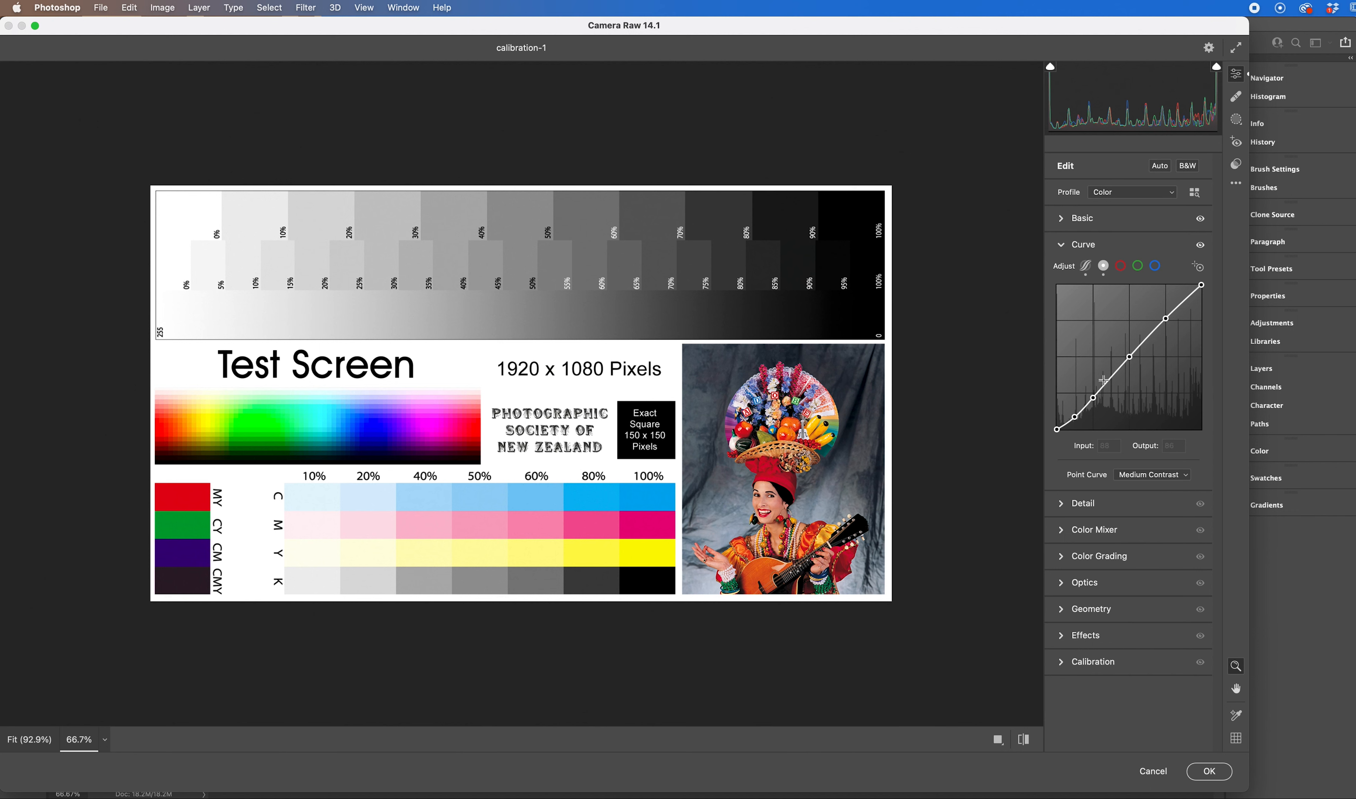
pyautogui.moveTo(1094, 398); pyautogui.dragTo(1099, 389)
# Step: Add three points to the red channel's curve and lower the midtone point to input 134, output 104
pyautogui.click(1121, 267)
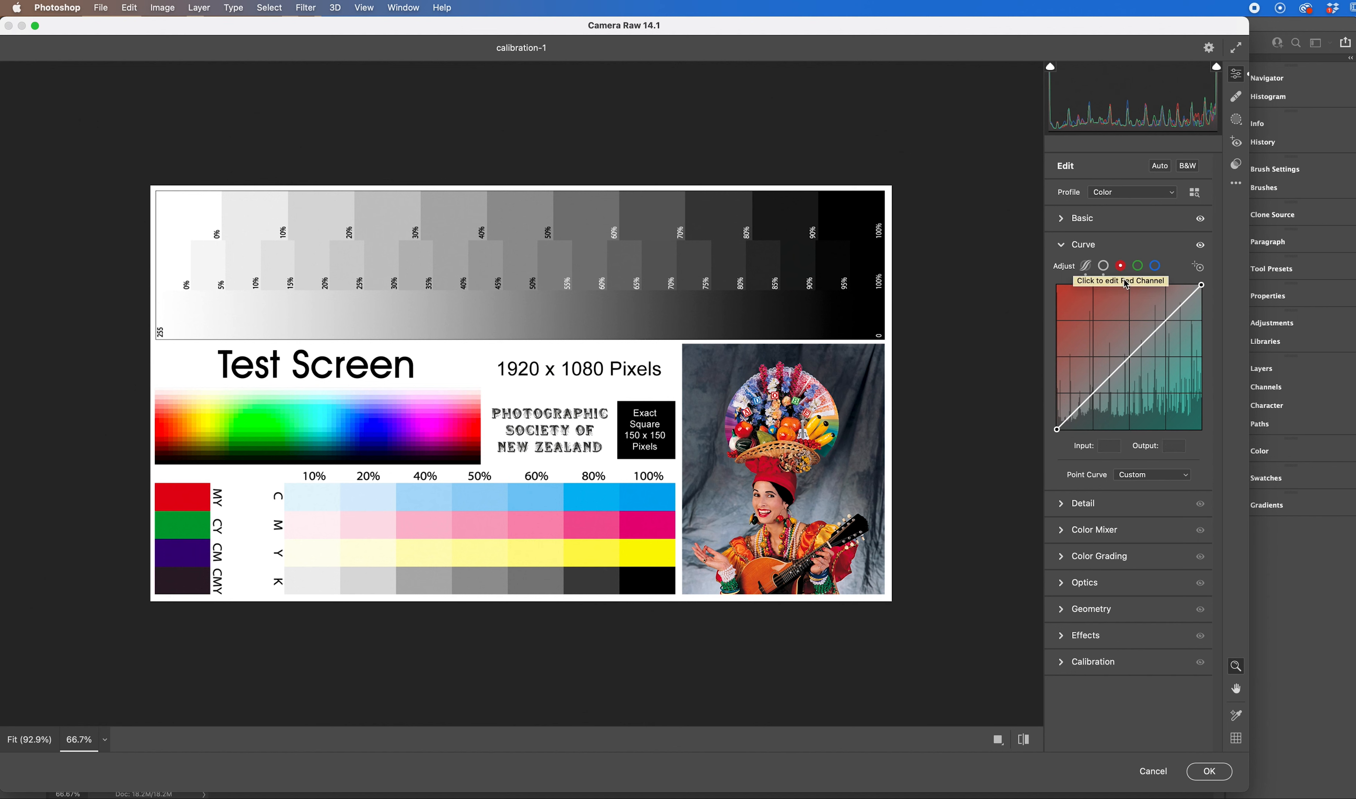
pyautogui.click(1130, 357)
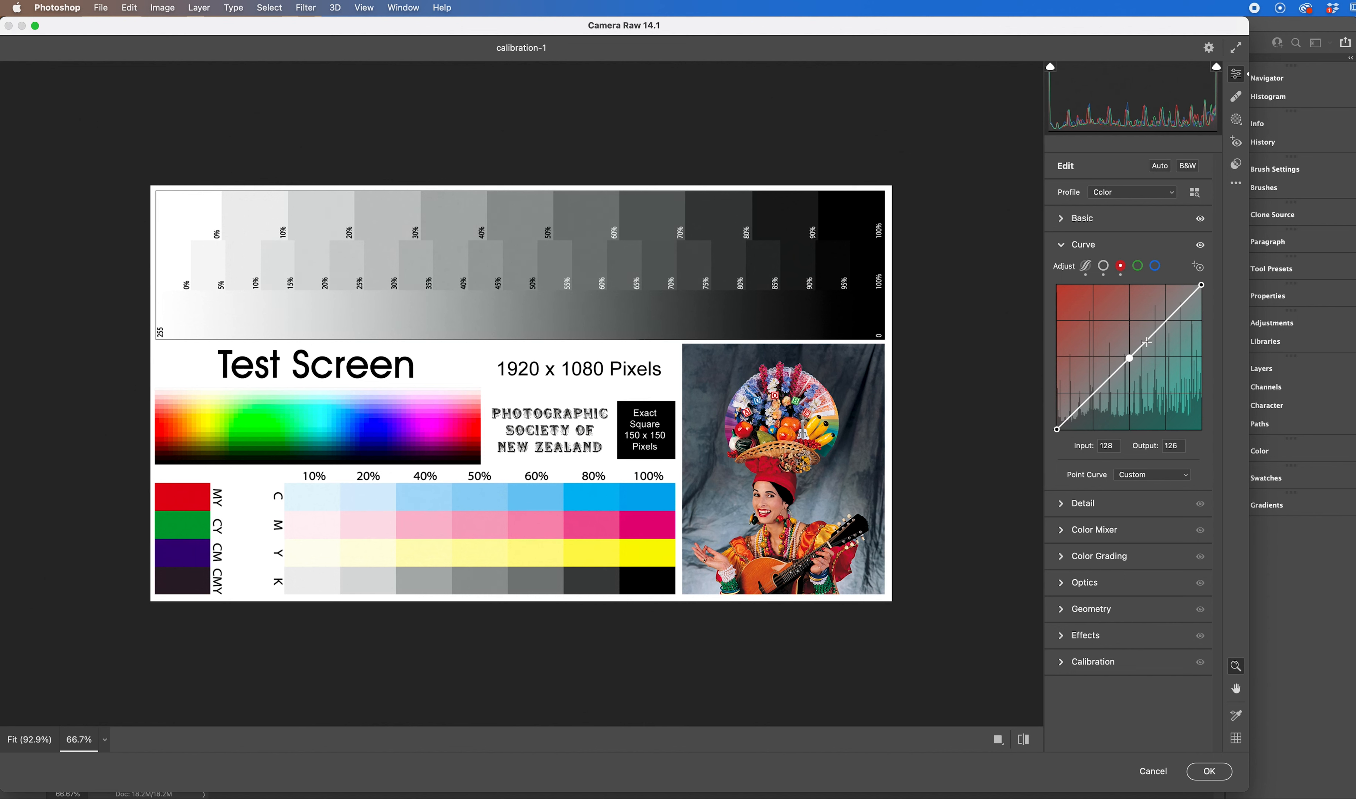
pyautogui.click(1157, 333)
pyautogui.click(1099, 390)
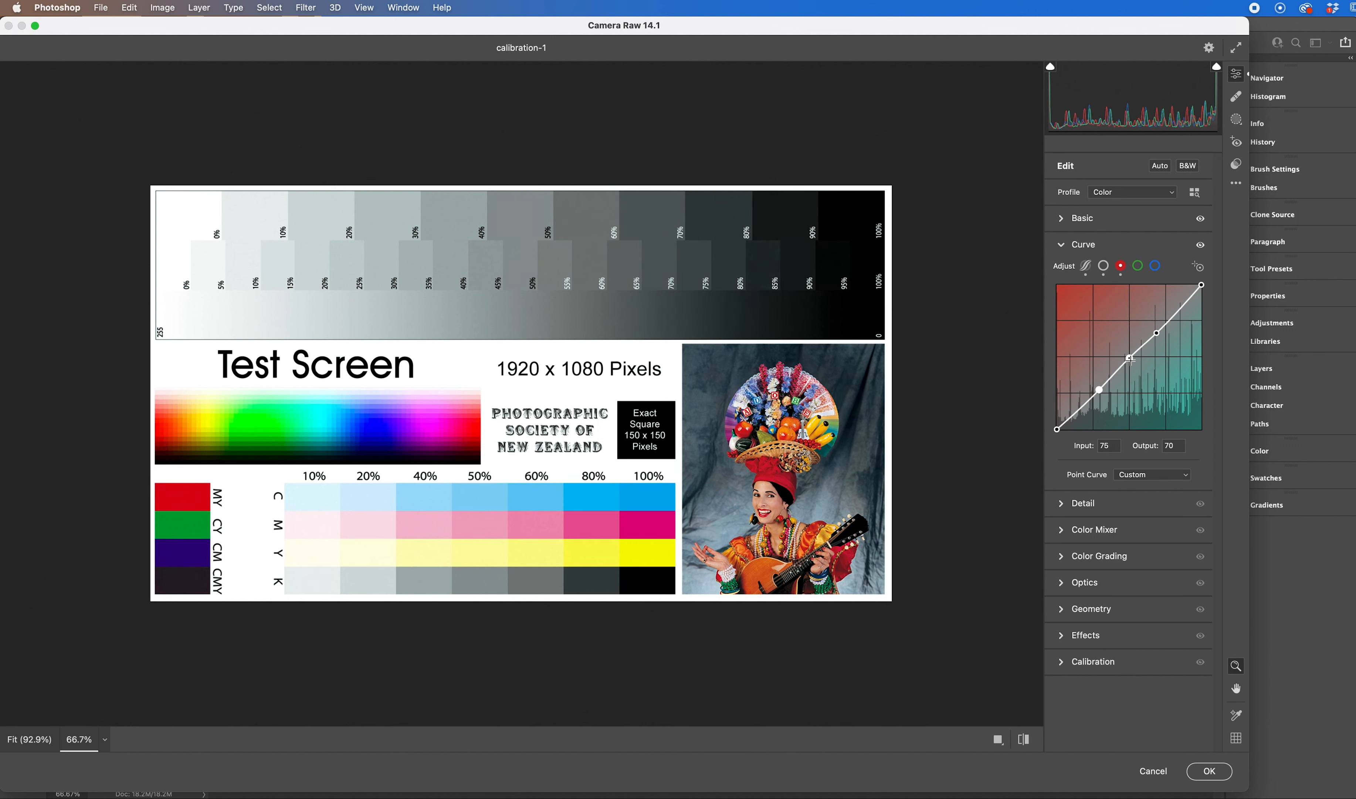
pyautogui.moveTo(1129, 359)
pyautogui.mouseDown()
pyautogui.moveTo(1120, 338)
pyautogui.moveTo(1134, 373)
pyautogui.mouseUp()
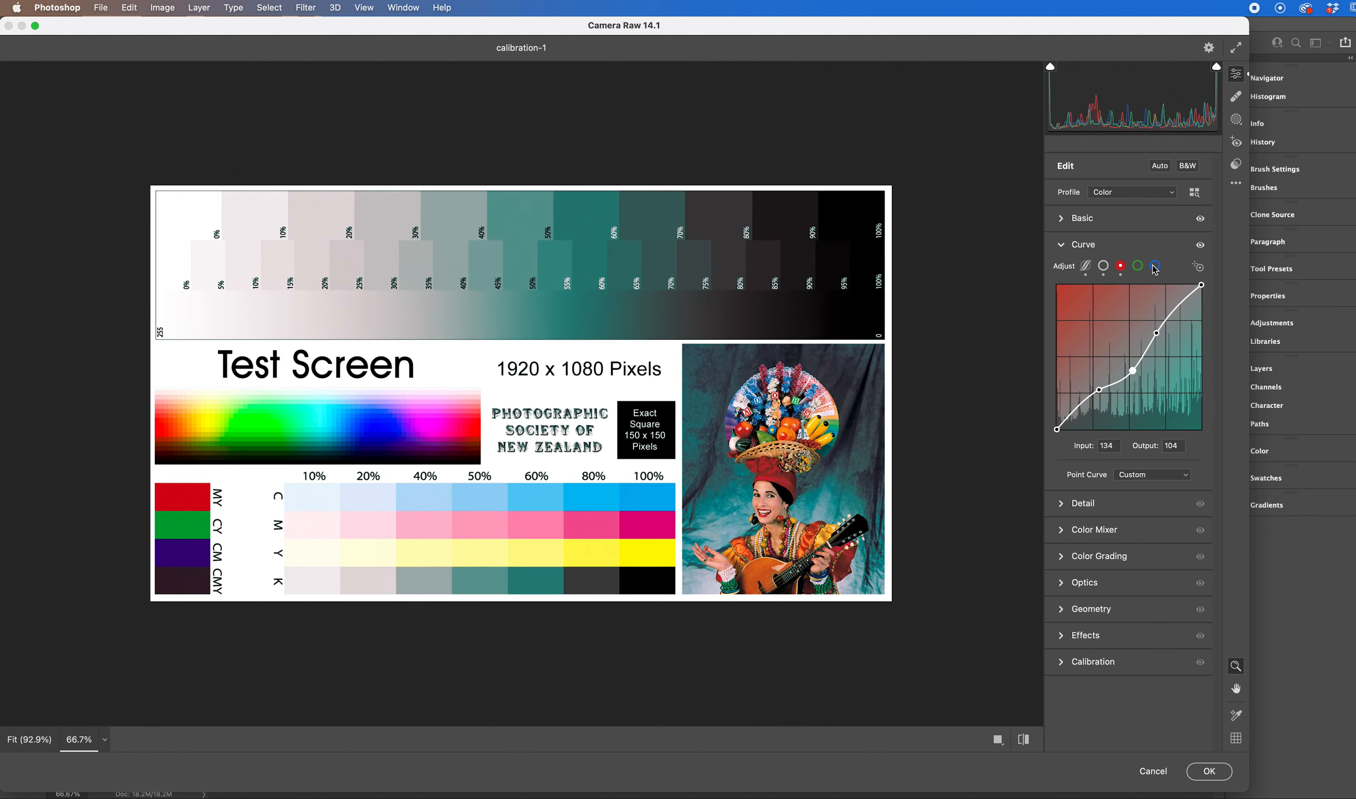
# Step: Remove the added points from the red channel's curve
pyautogui.doubleClick(1156, 333)
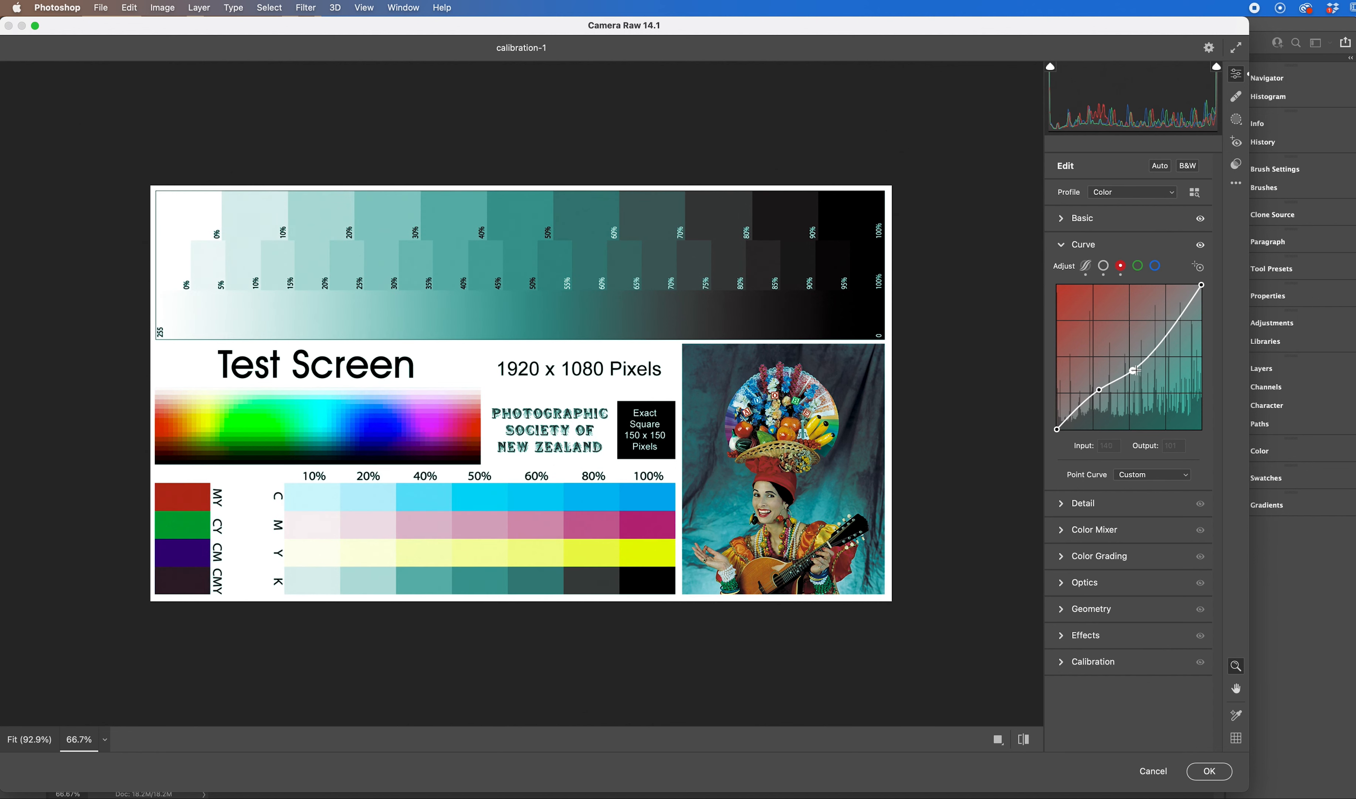
pyautogui.click(1134, 370)
pyautogui.doubleClick(1135, 371)
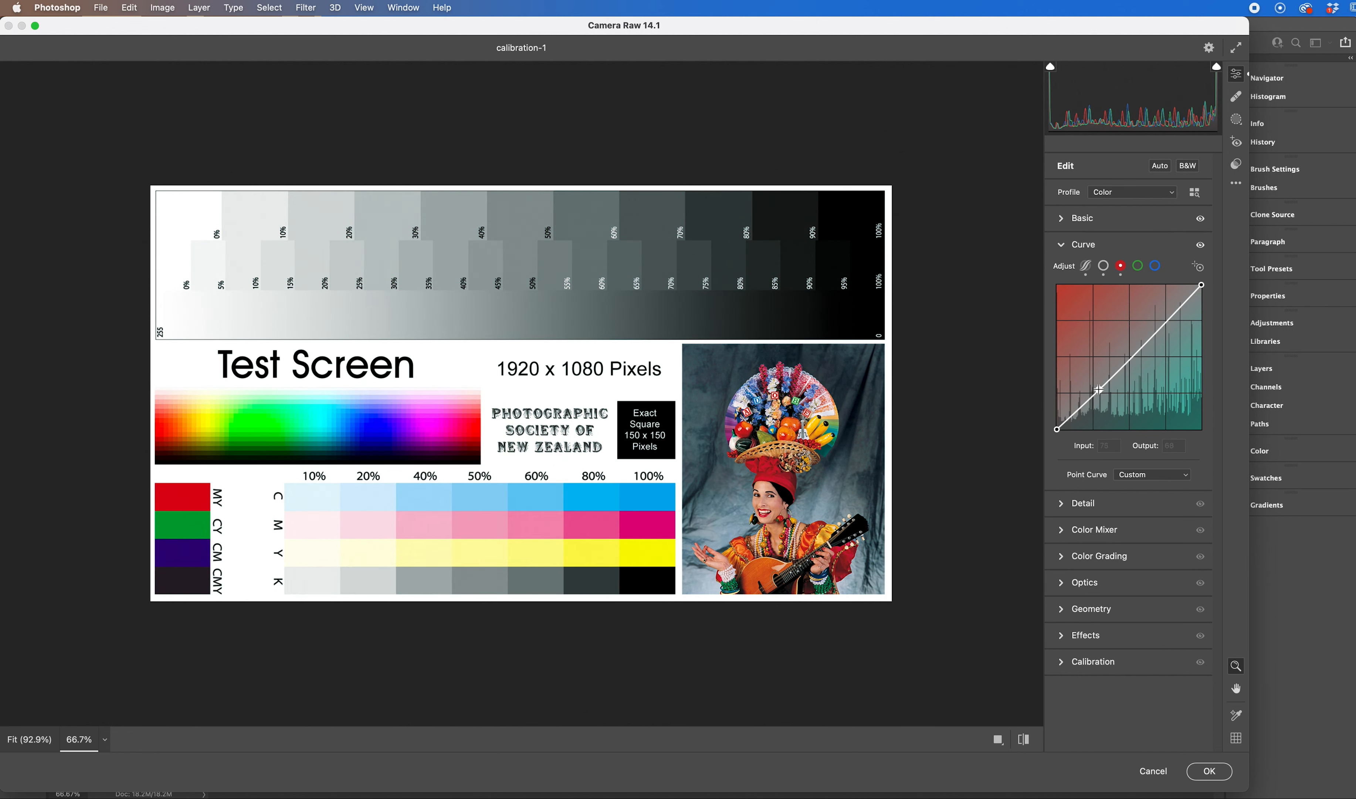
# Step: Raise the parametric curve's Darks to +8 by sampling the portrait's backdrop with the Targeted Adjustment tool
pyautogui.click(1087, 268)
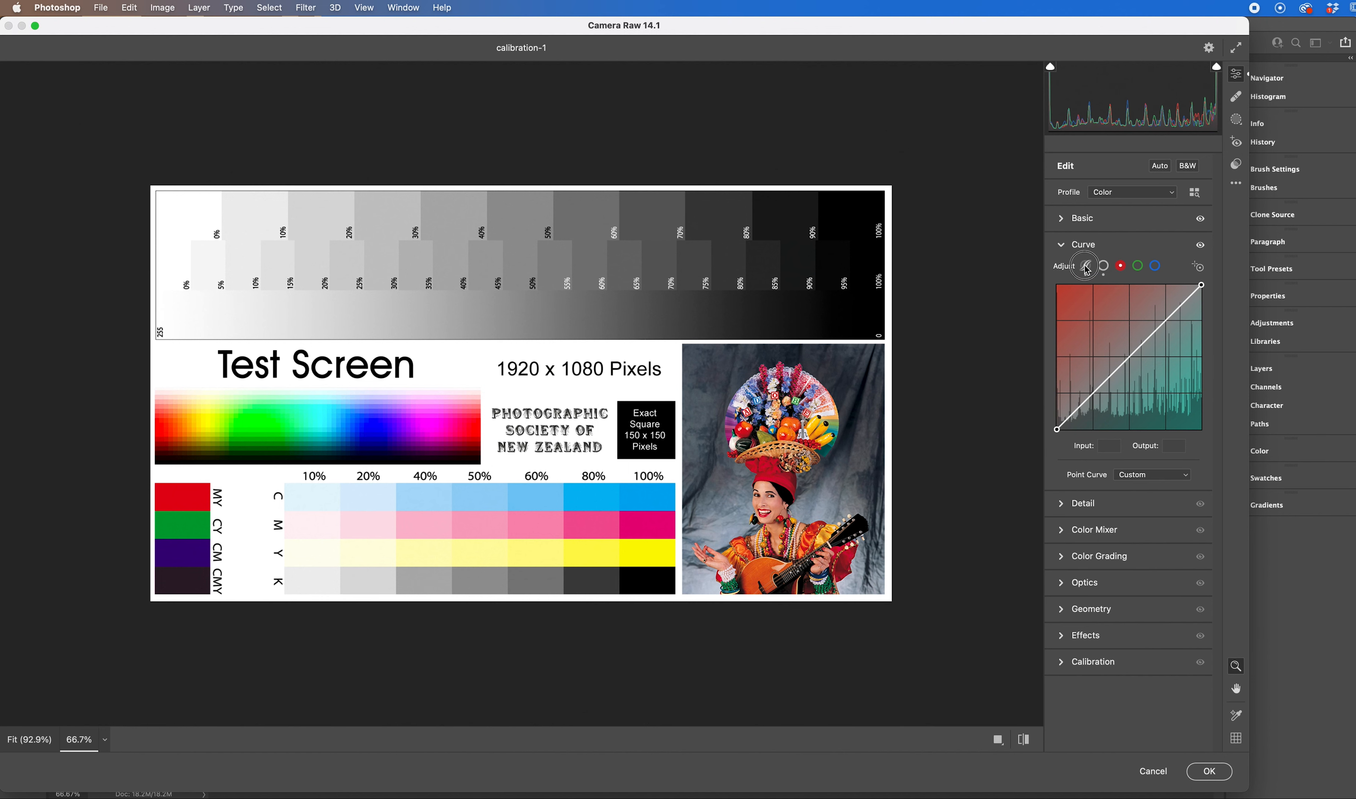
pyautogui.click(1198, 267)
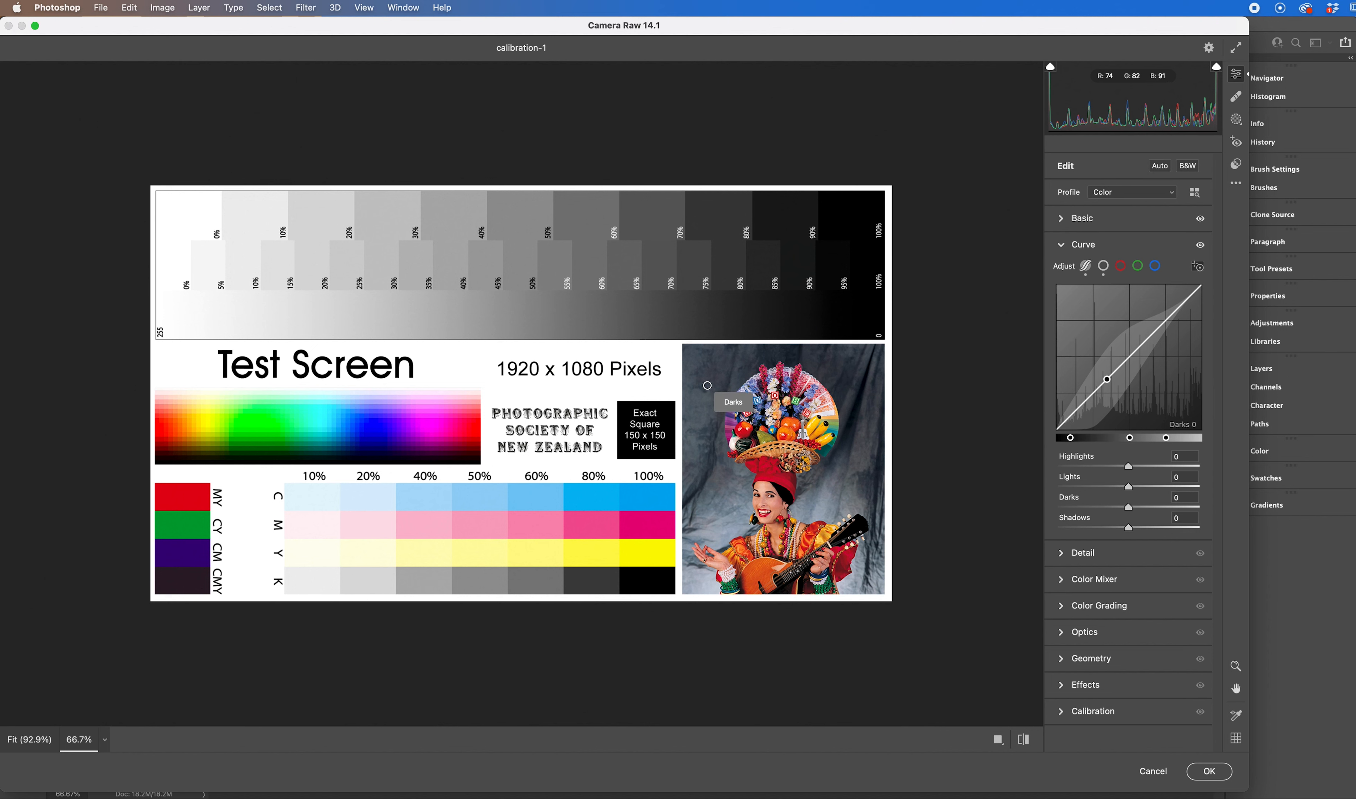
pyautogui.moveTo(707, 385); pyautogui.dragTo(706, 383)
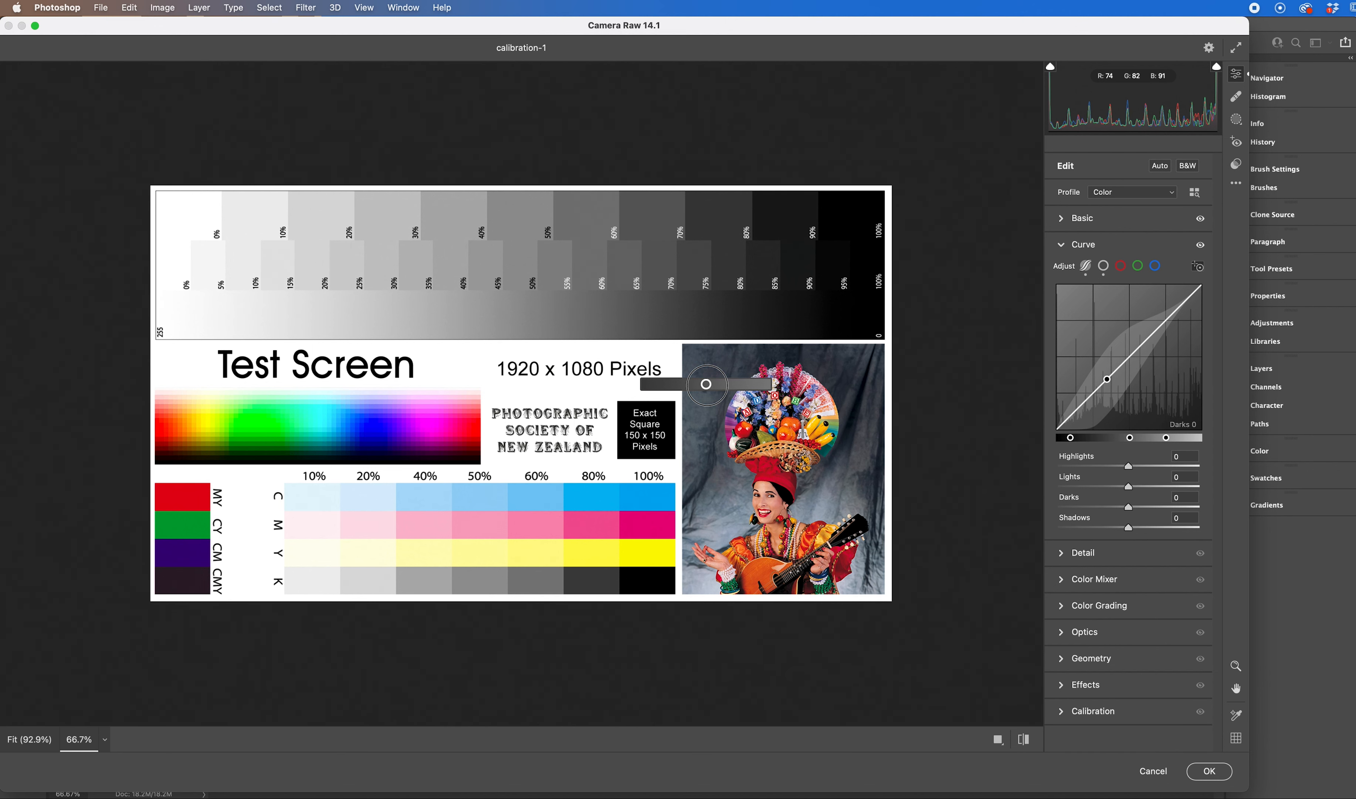
pyautogui.moveTo(706, 384)
pyautogui.mouseDown()
pyautogui.moveTo(692, 384)
pyautogui.moveTo(721, 383)
pyautogui.mouseUp()
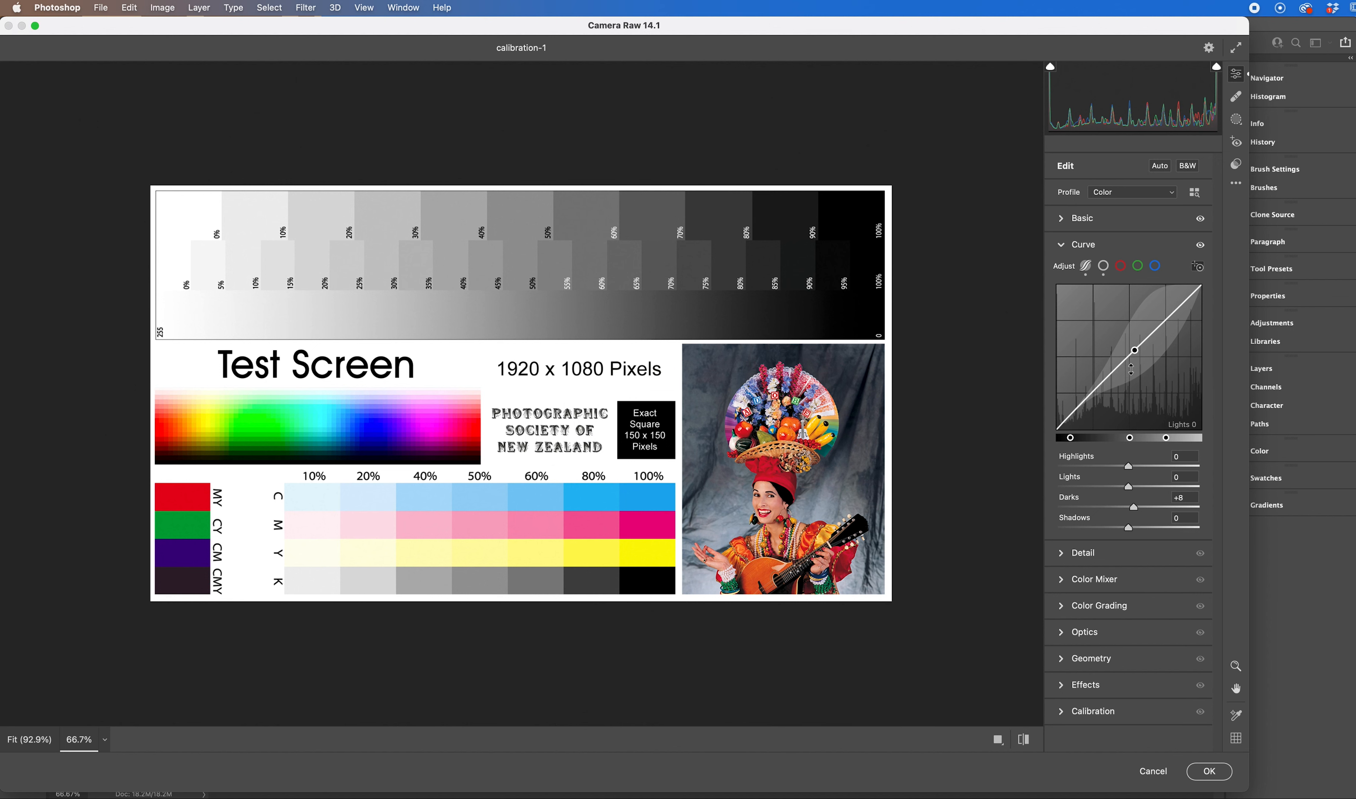
# Step: Reset the parametric curve's Darks to 0 and its shadows region divider to the default position
pyautogui.doubleClick(1133, 508)
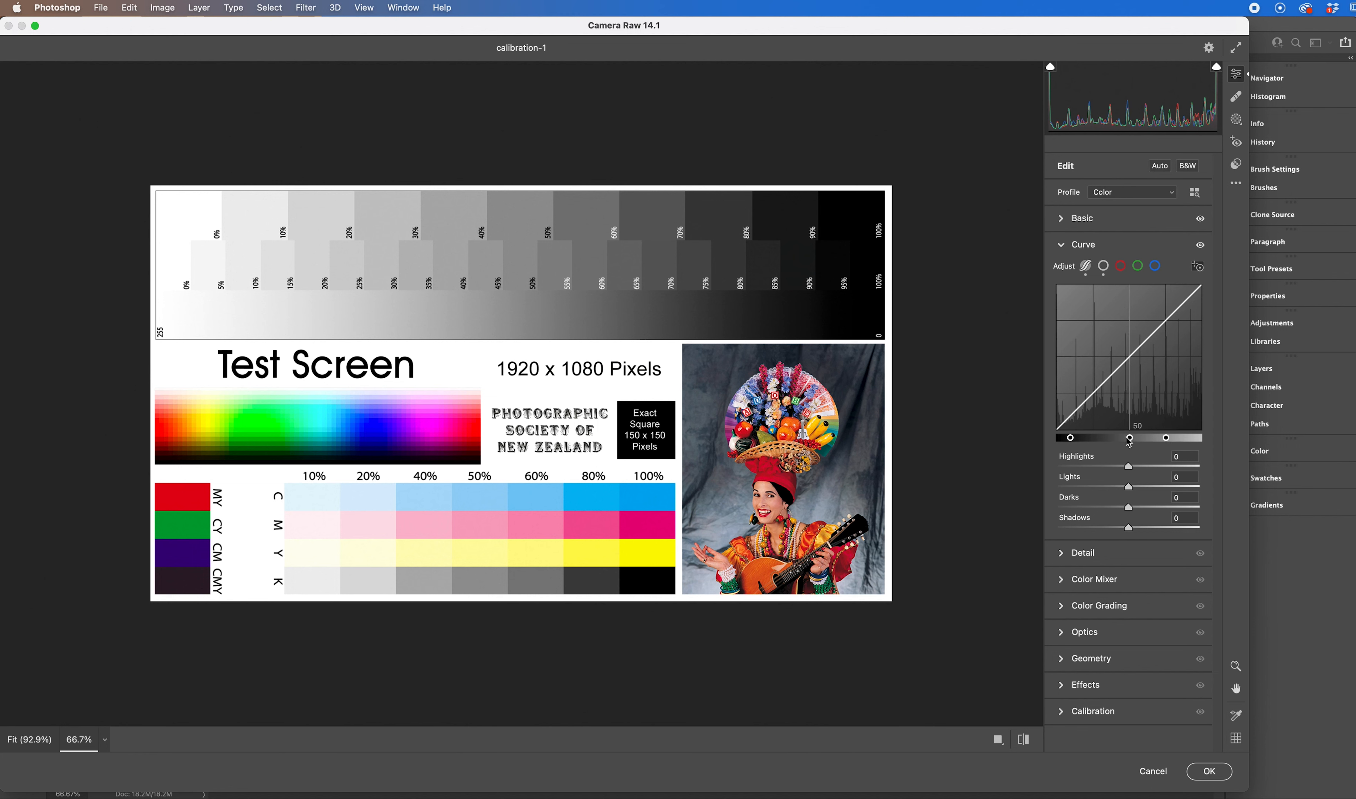
pyautogui.doubleClick(1071, 439)
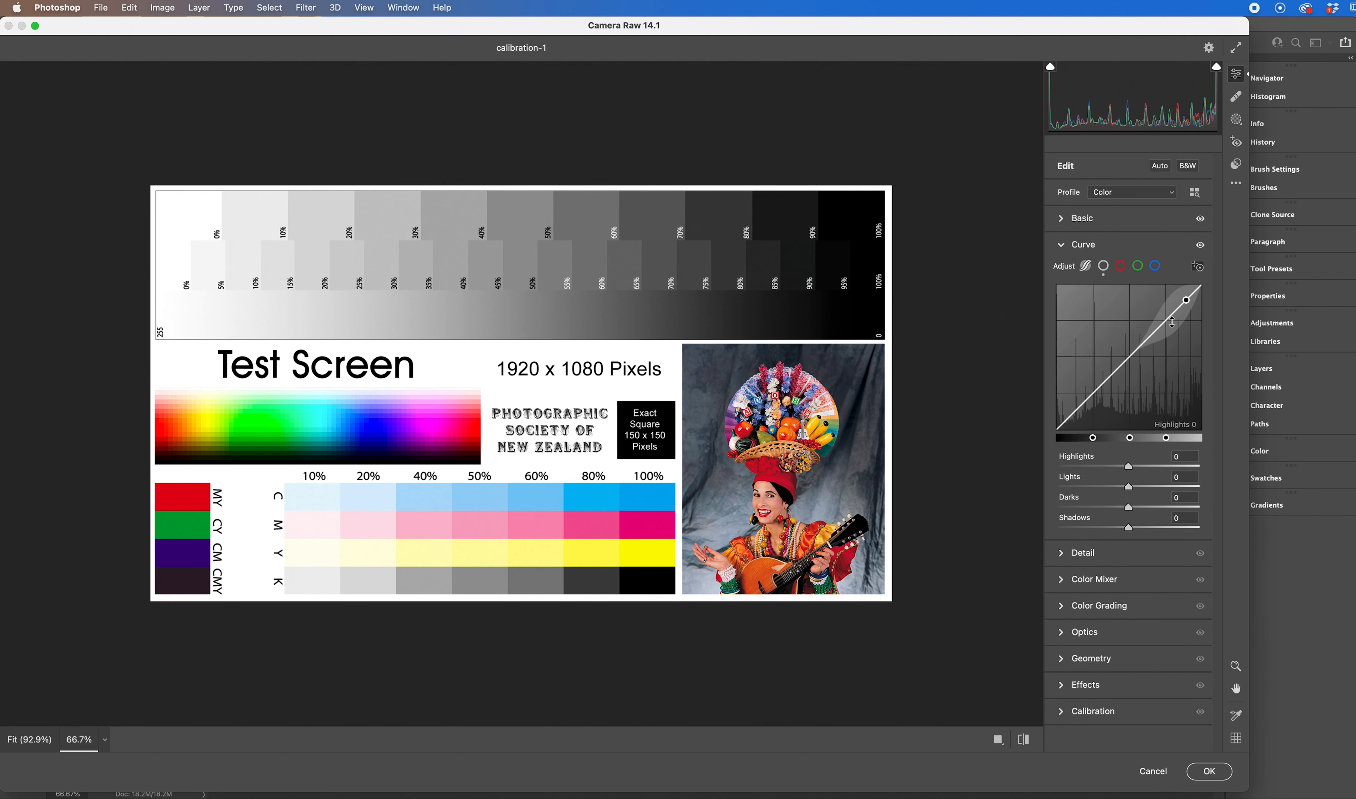
# Step: Use the Targeted Adjustment tool on the portrait's backdrop to add a point curve point at input 97, output 121
pyautogui.click(1104, 267)
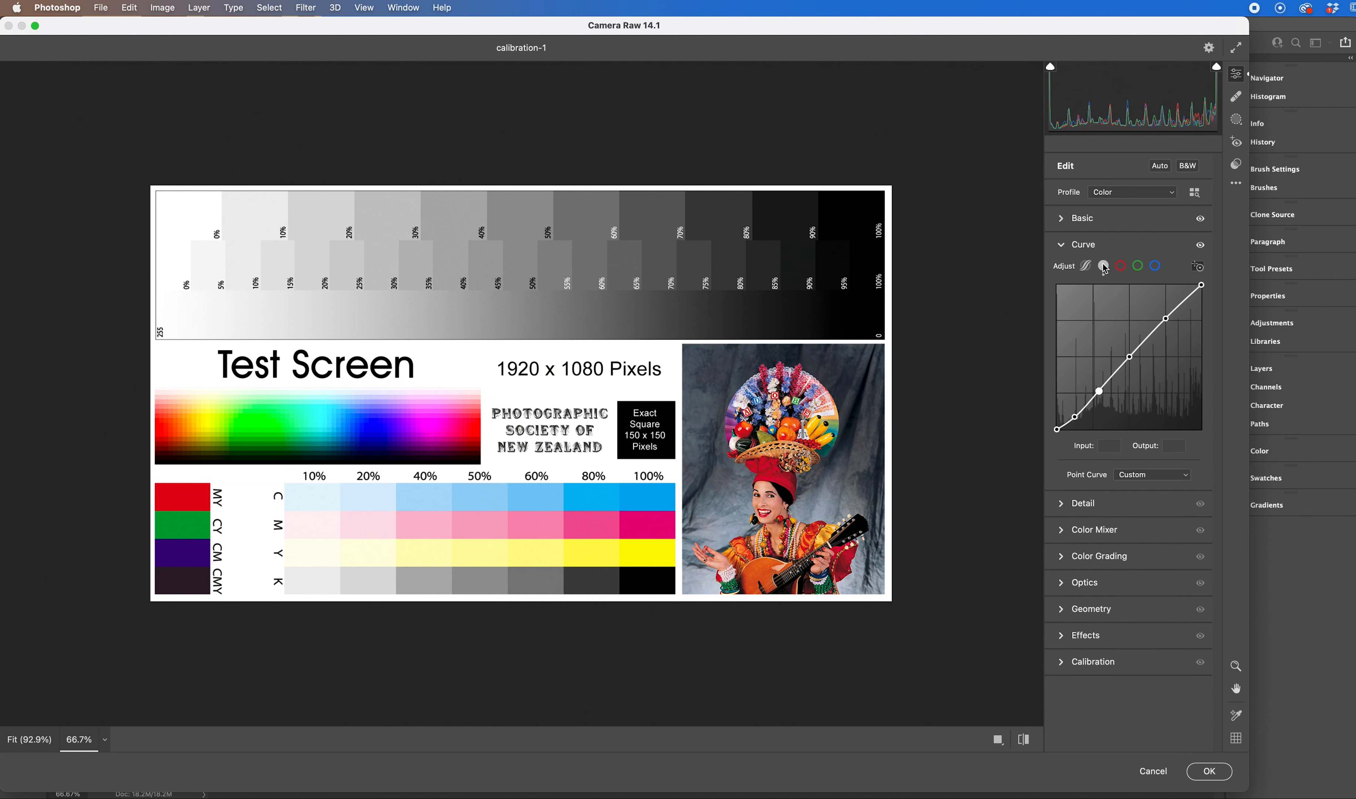
pyautogui.click(1200, 267)
pyautogui.moveTo(697, 408); pyautogui.dragTo(714, 409)
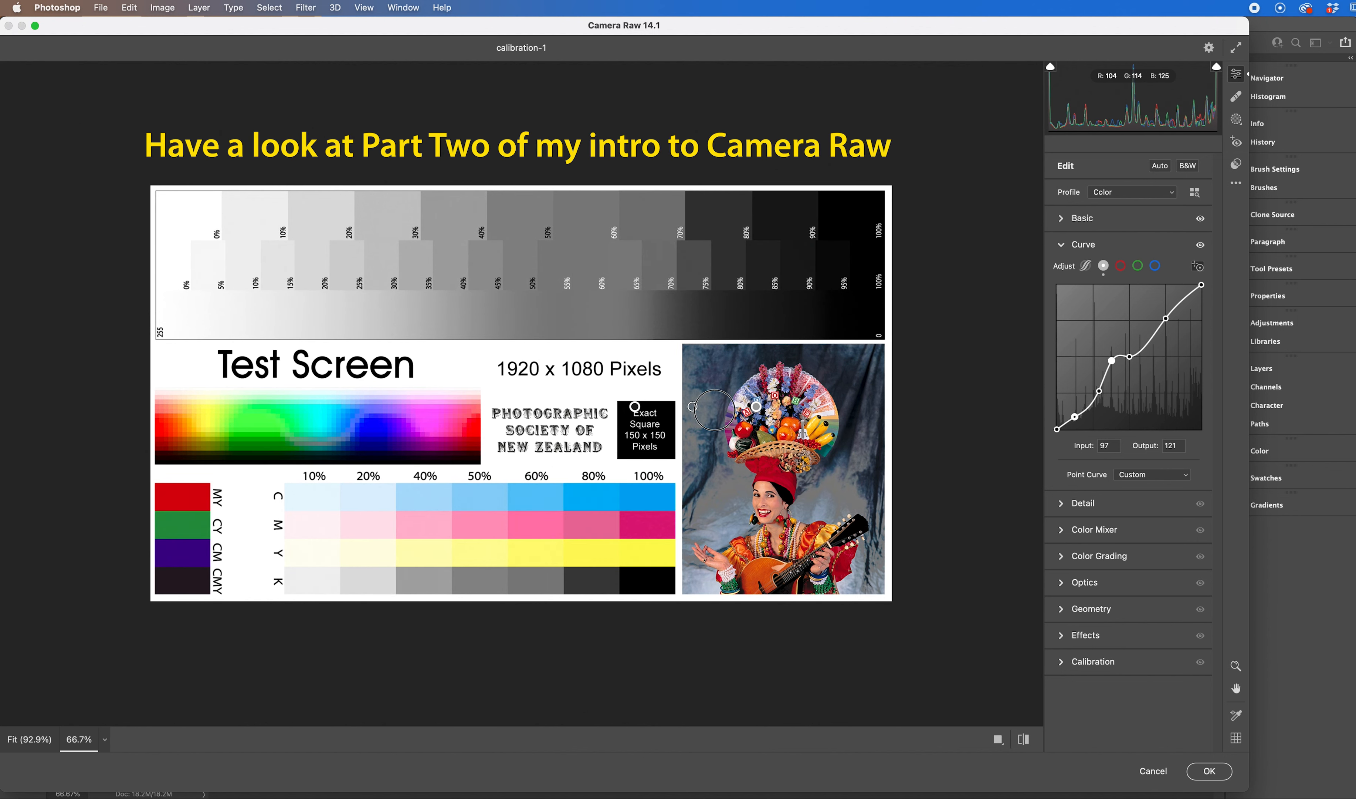